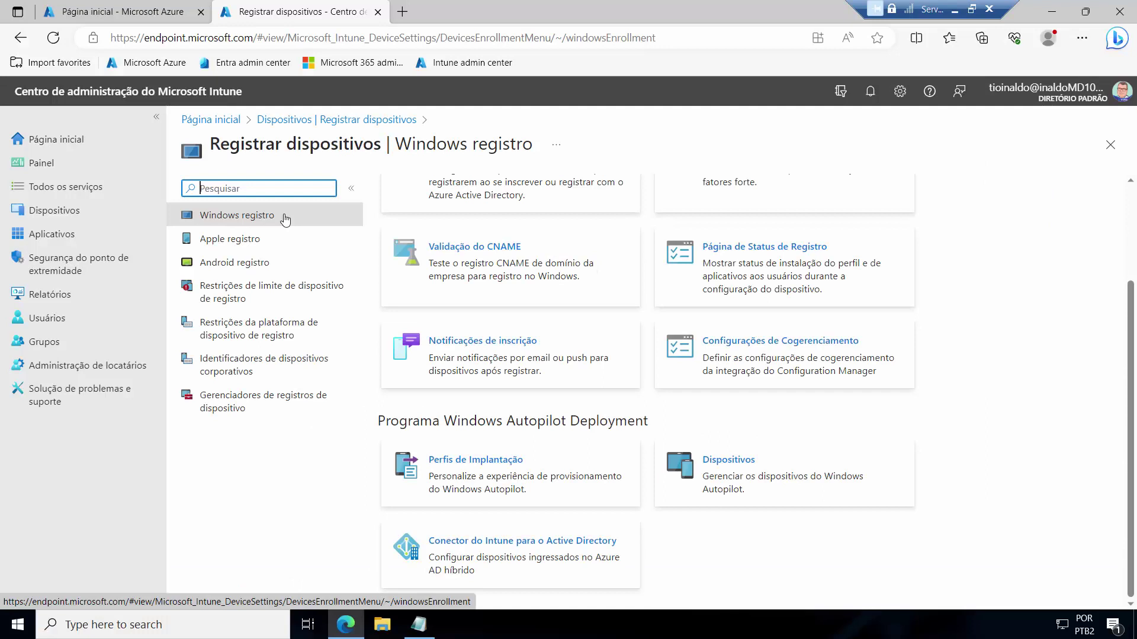
# Step: Open Grupos | Todos os grupos, which lists Dispositivos Windows and Usuarios 365
pyautogui.click(36, 343)
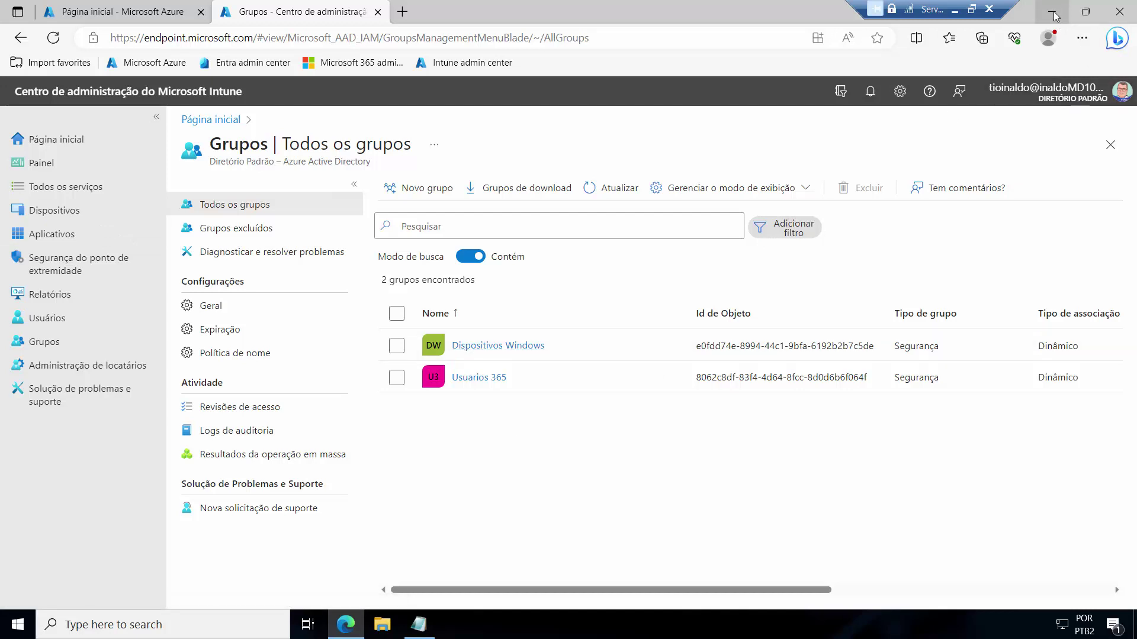
# Step: Start a new group named 'Piloto Automatico' with Dispositivo Dinâmico membership type
pyautogui.click(444, 188)
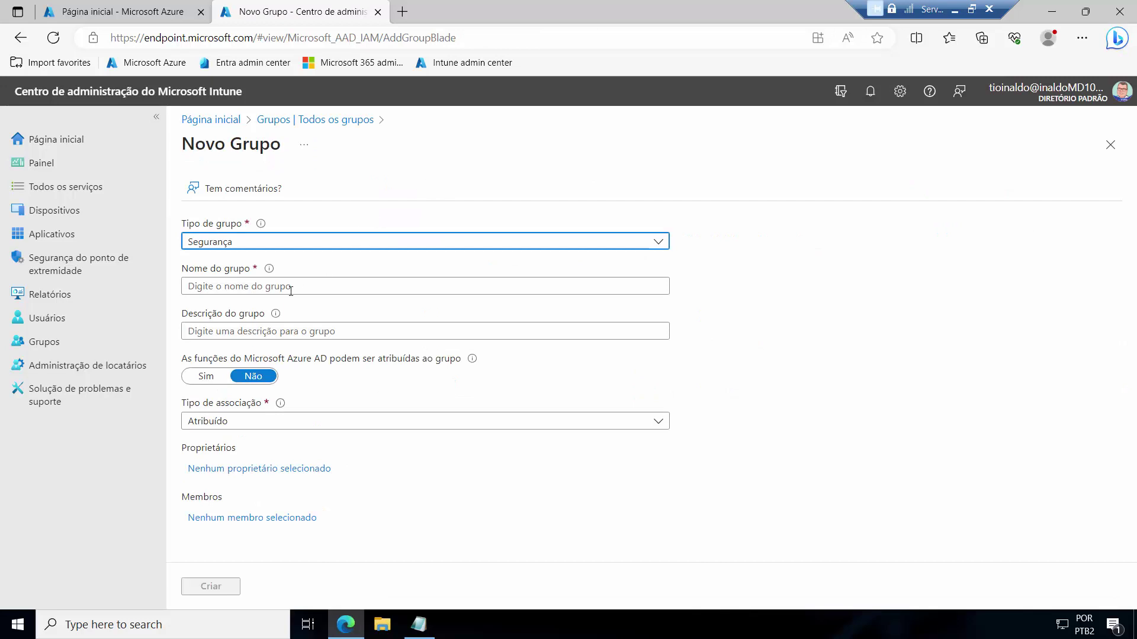
pyautogui.click(303, 287)
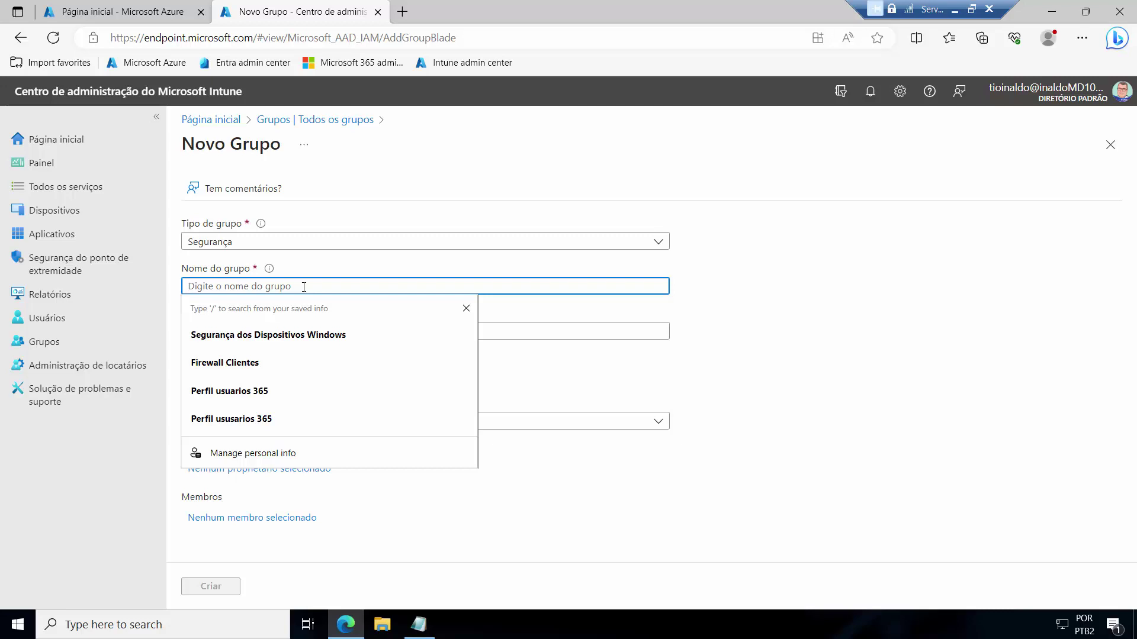
pyautogui.write('A')
pyautogui.press('BackSpace')
pyautogui.write('Piloto Automati')
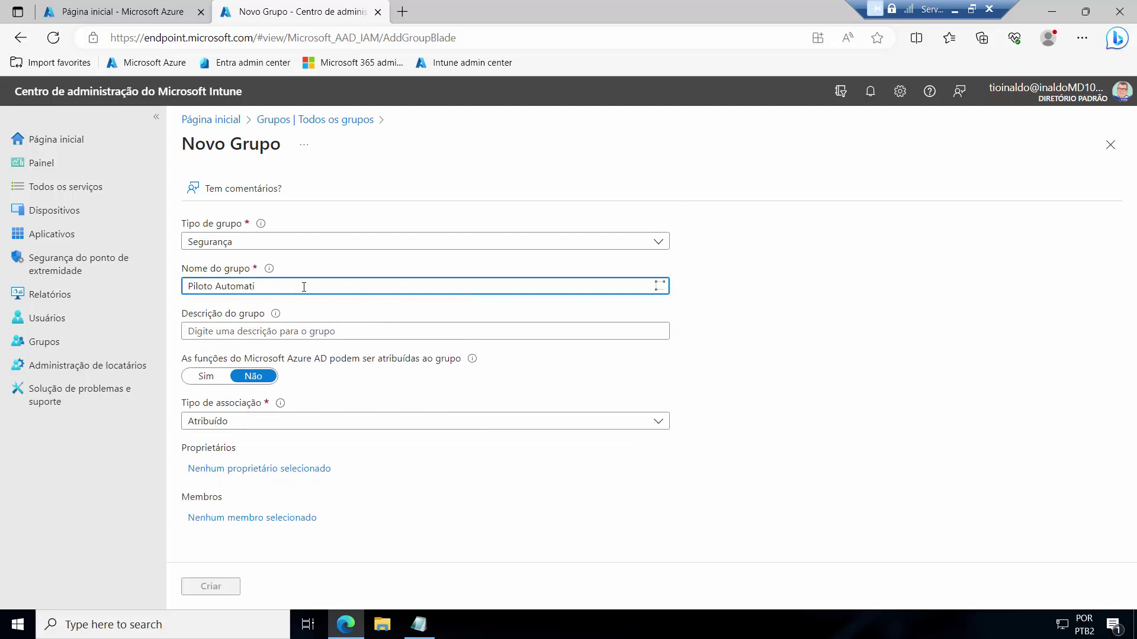
pyautogui.write('co')
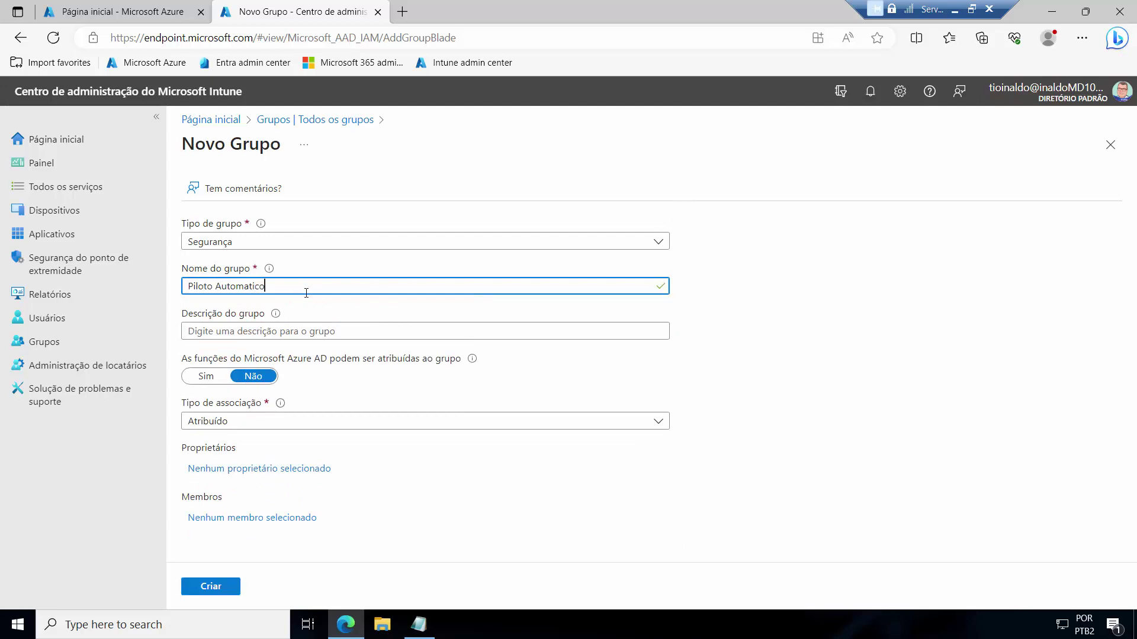
pyautogui.click(282, 333)
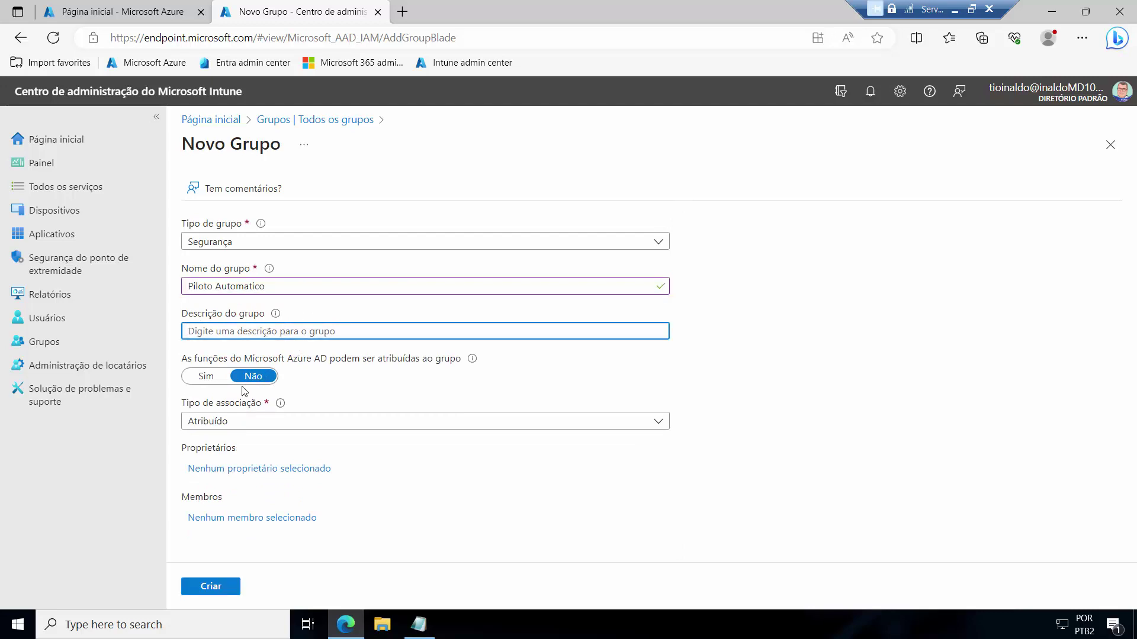
pyautogui.click(235, 423)
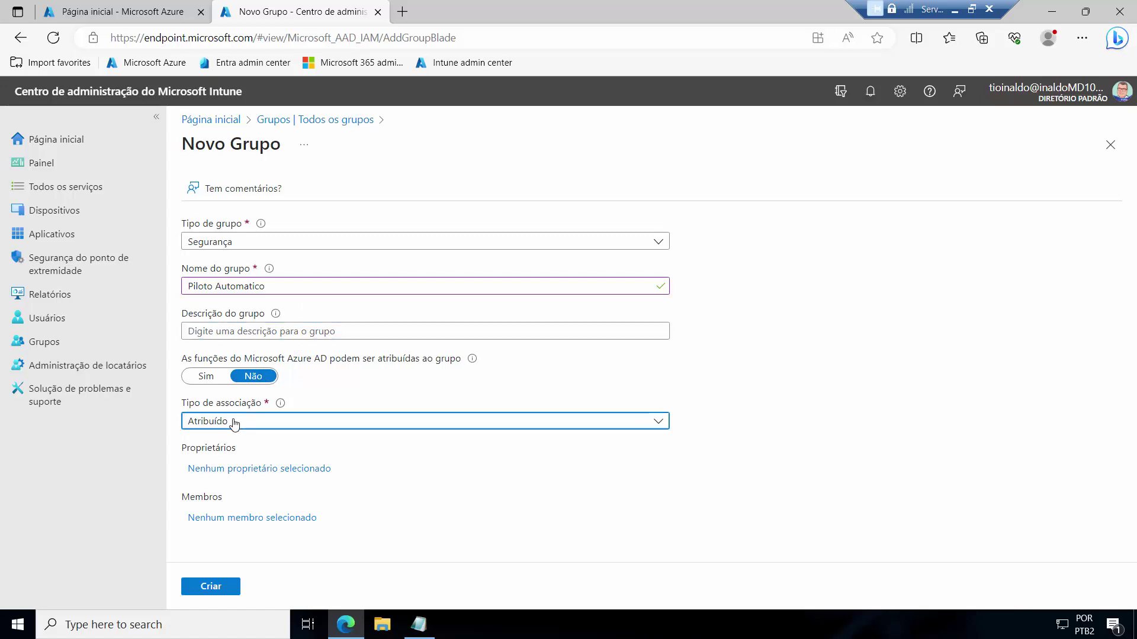
pyautogui.click(235, 423)
pyautogui.click(248, 496)
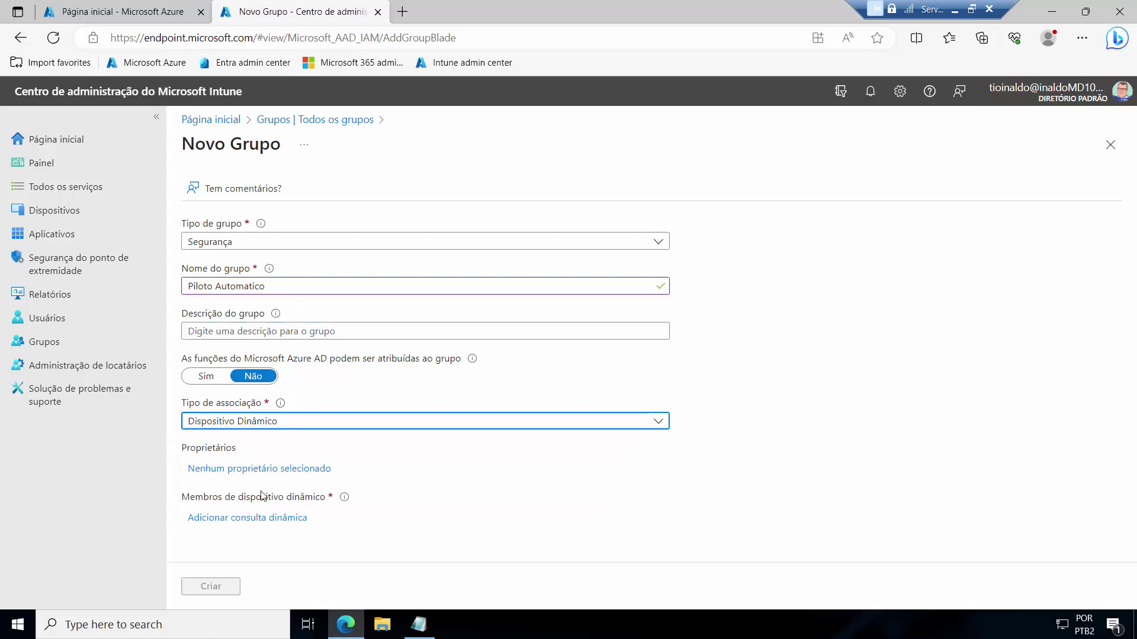
# Step: Open the Editar sintaxe da regra panel for the dynamic query, then minimize Edge
pyautogui.click(251, 519)
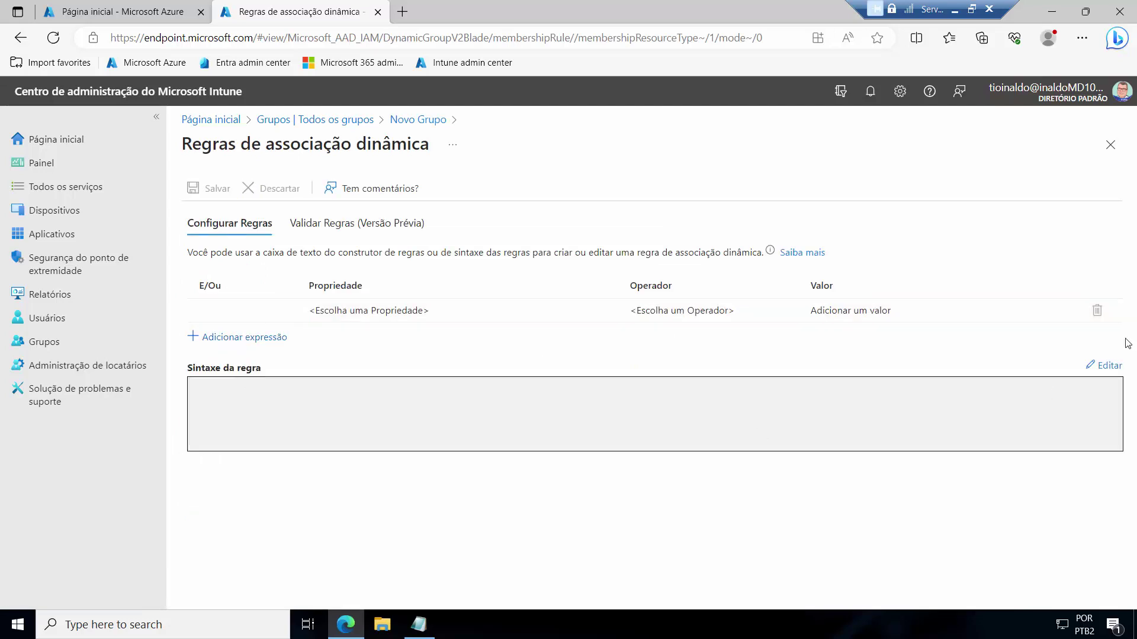
pyautogui.click(1104, 366)
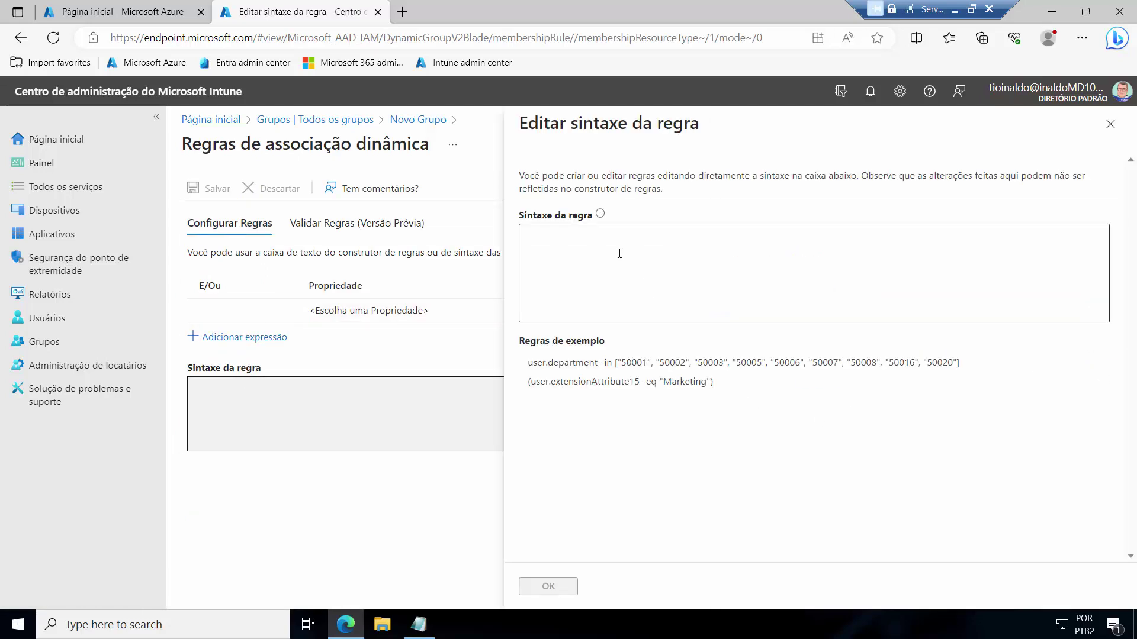
pyautogui.click(565, 248)
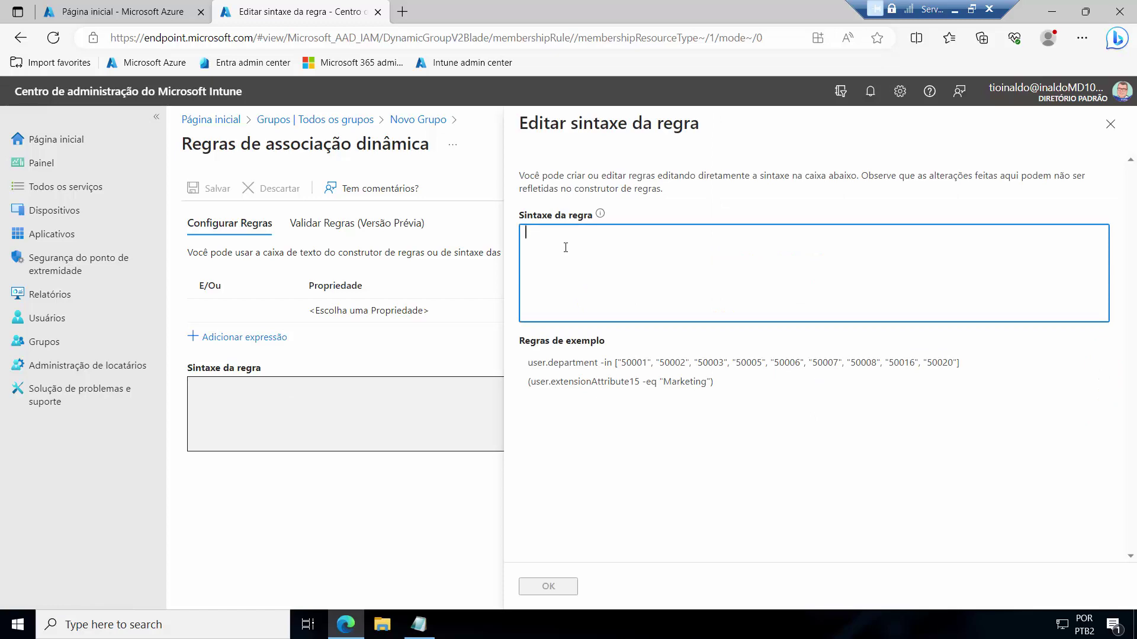
pyautogui.click(1051, 12)
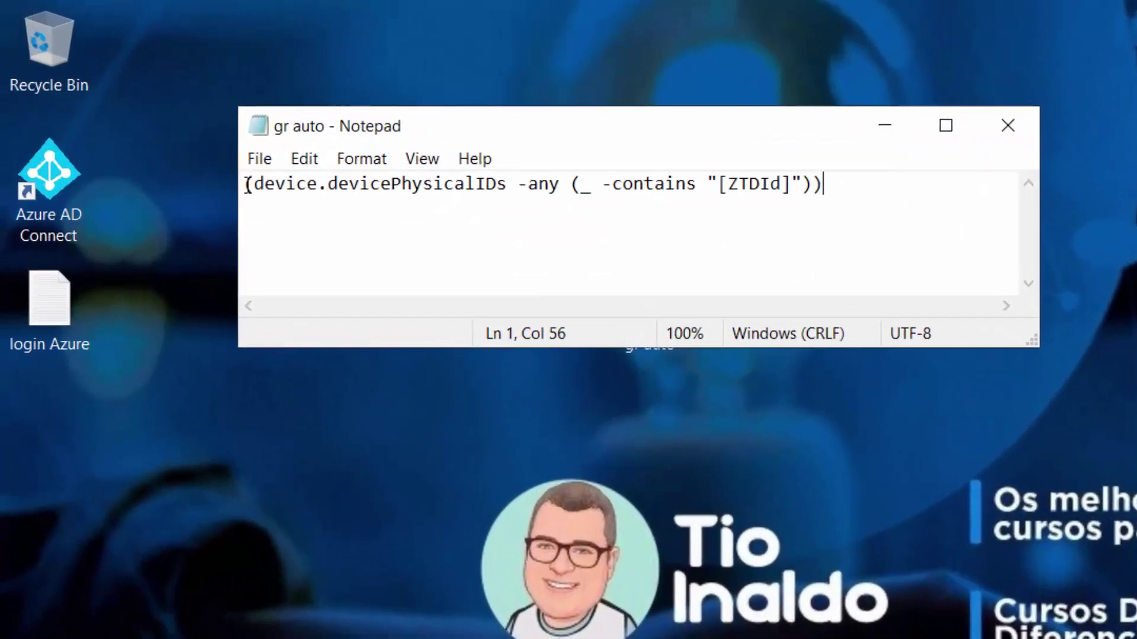
# Step: Copy the rule line (device.devicePhysicalIDs -any (_ -contains "[ZTDId]")) from the gr auto Notepad file
pyautogui.moveTo(141, 102); pyautogui.dragTo(237, 100)
pyautogui.moveTo(422, 178); pyautogui.dragTo(823, 197)
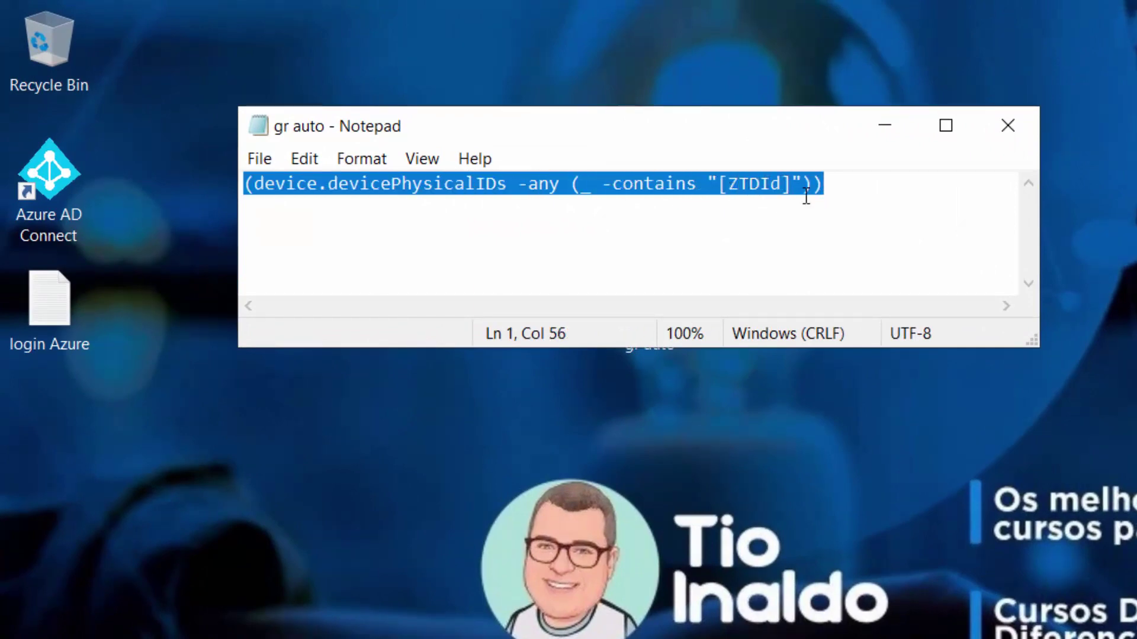
pyautogui.rightClick(748, 185)
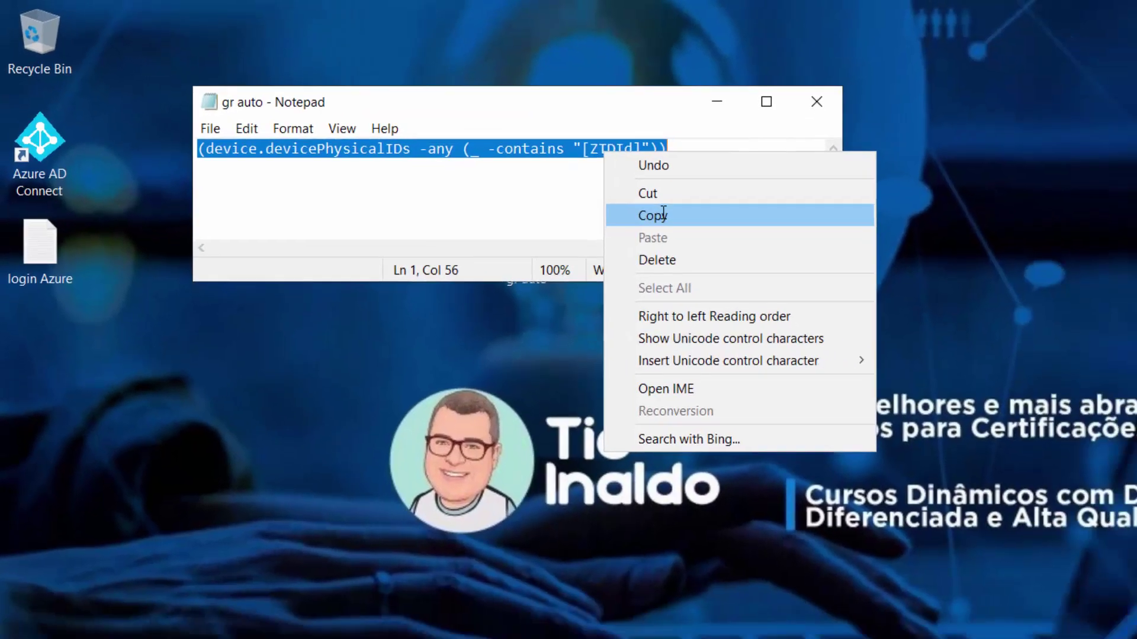
pyautogui.click(664, 214)
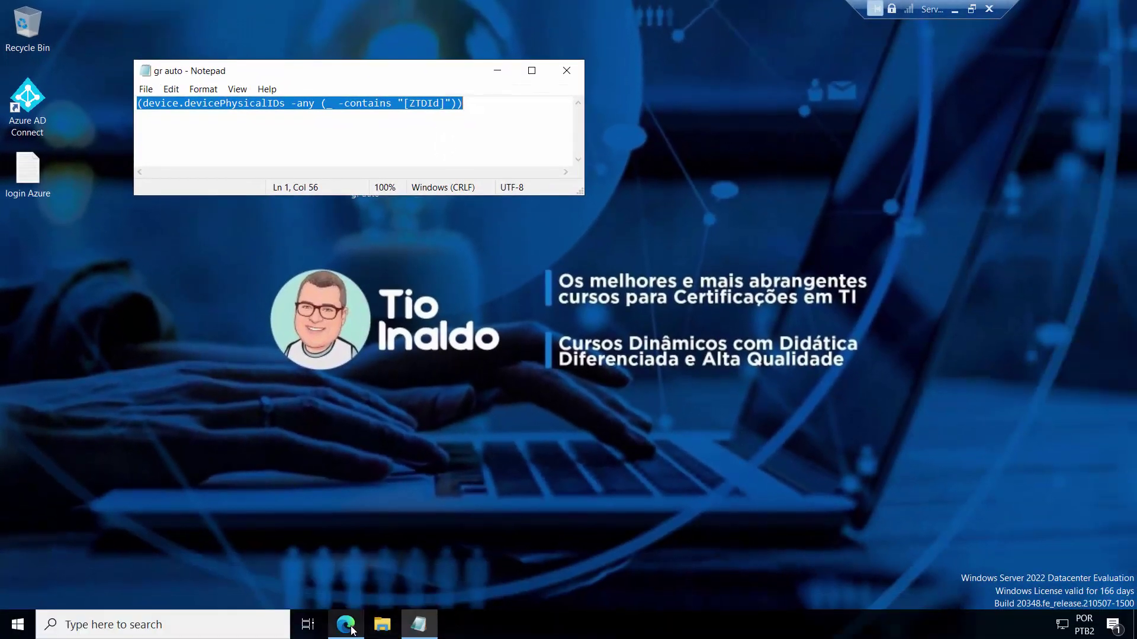
# Step: Paste the copied ZTDId rule into the Sintaxe da regra box and apply it
pyautogui.click(346, 627)
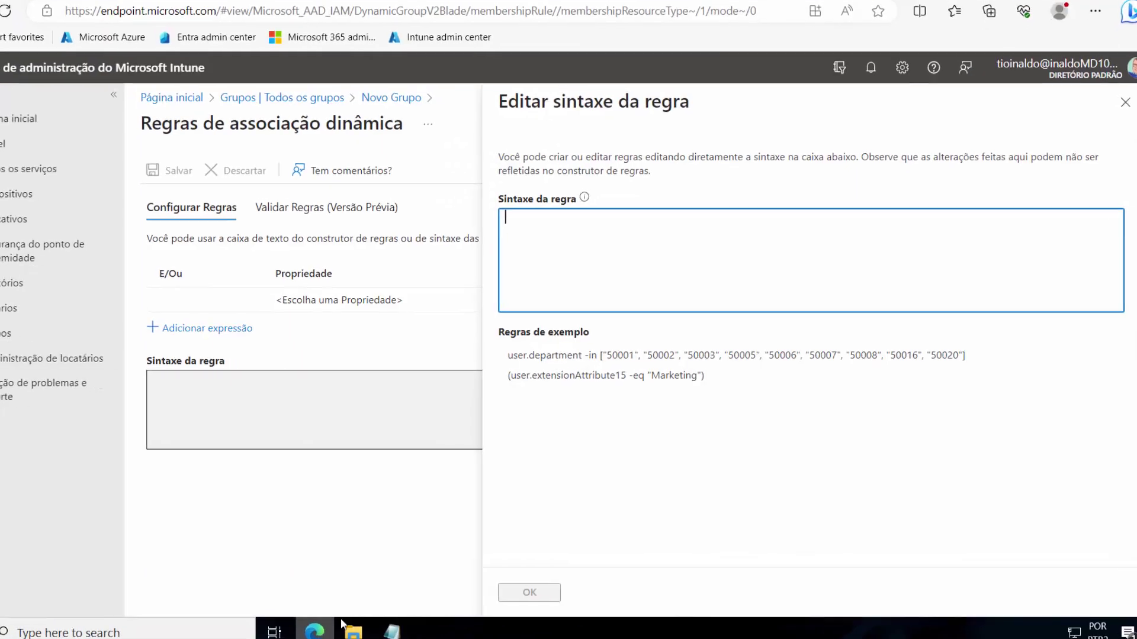
pyautogui.rightClick(515, 222)
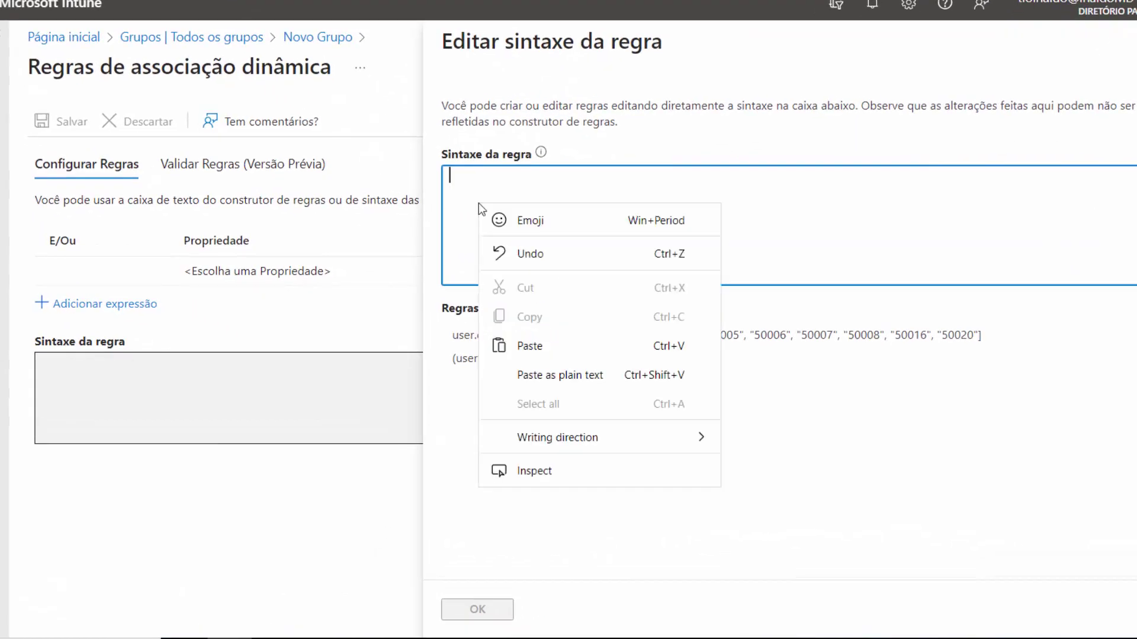
pyautogui.click(529, 346)
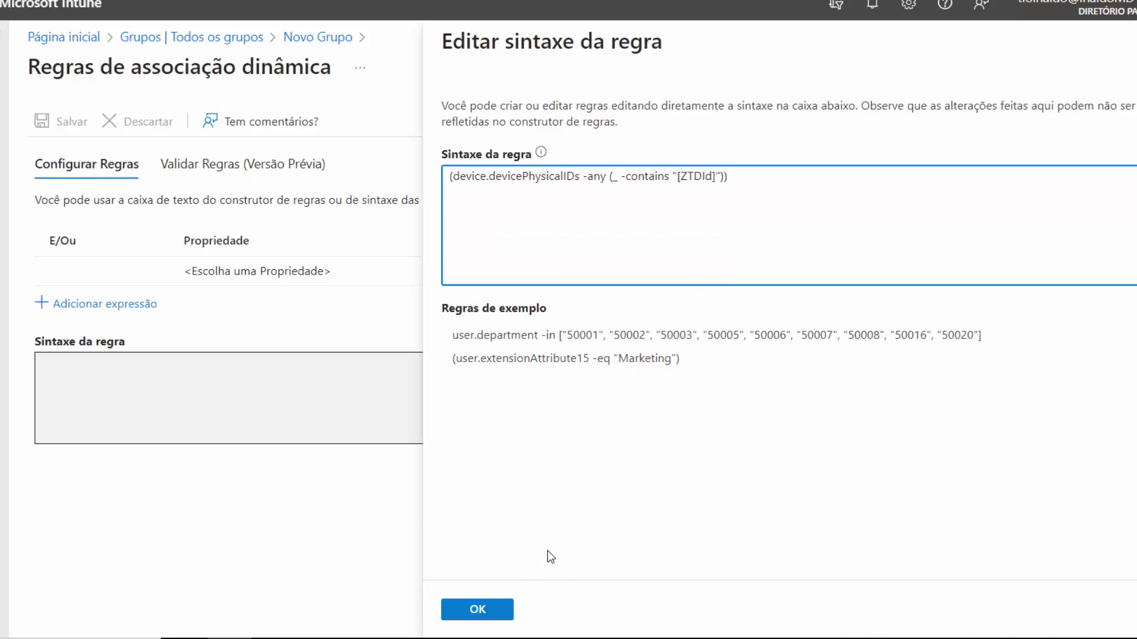
pyautogui.click(478, 610)
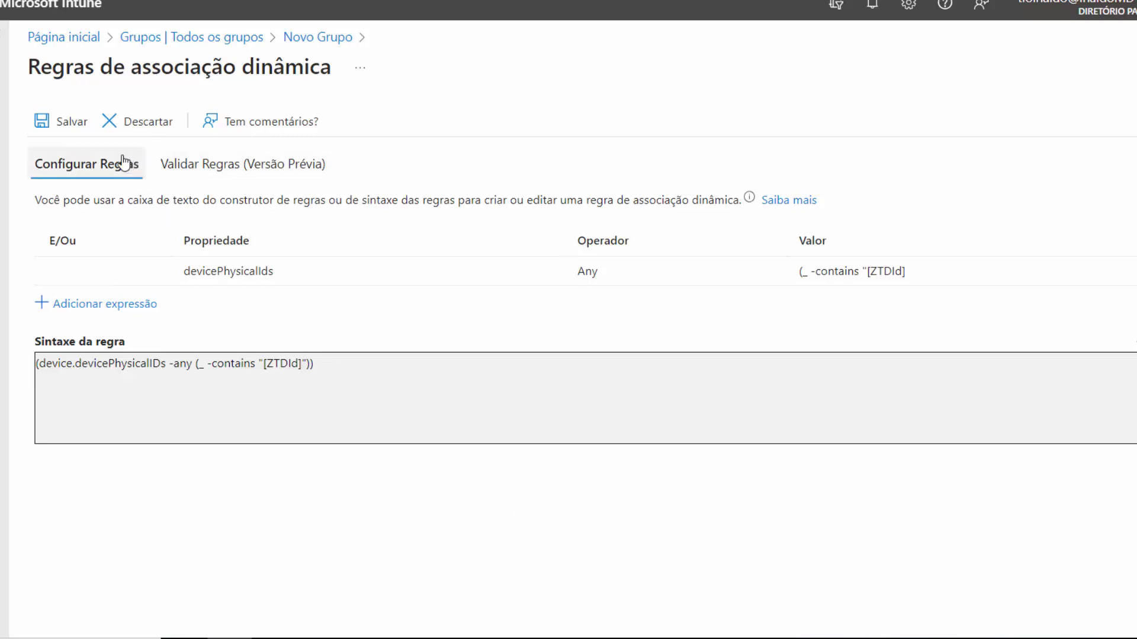
# Step: Save the membership rule and create the Piloto Automatico group
pyautogui.click(70, 117)
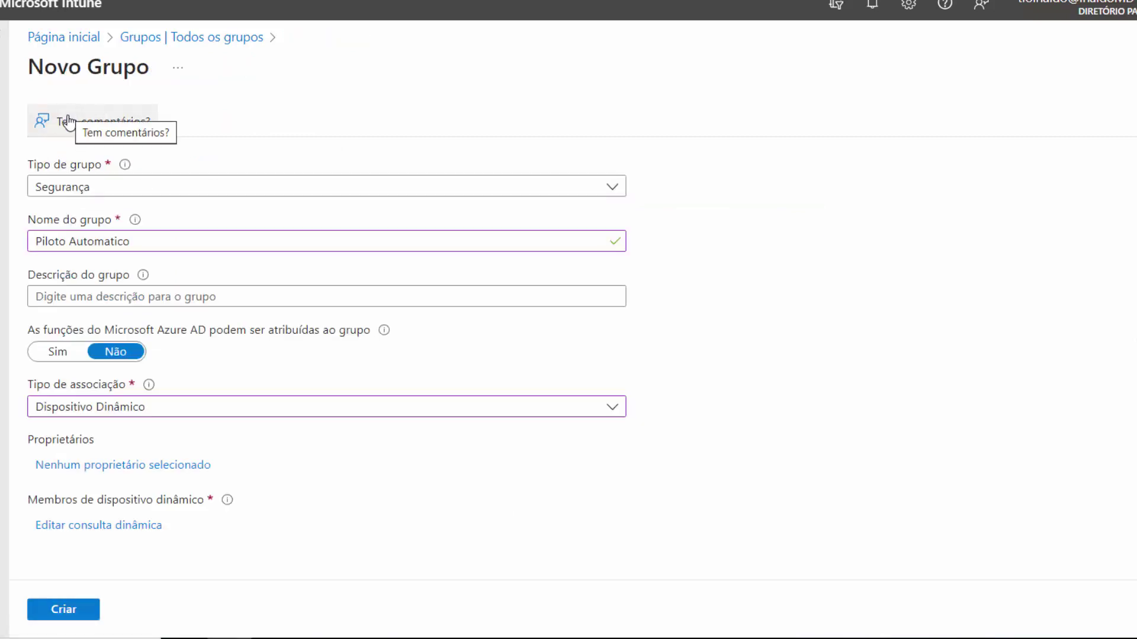
pyautogui.click(64, 612)
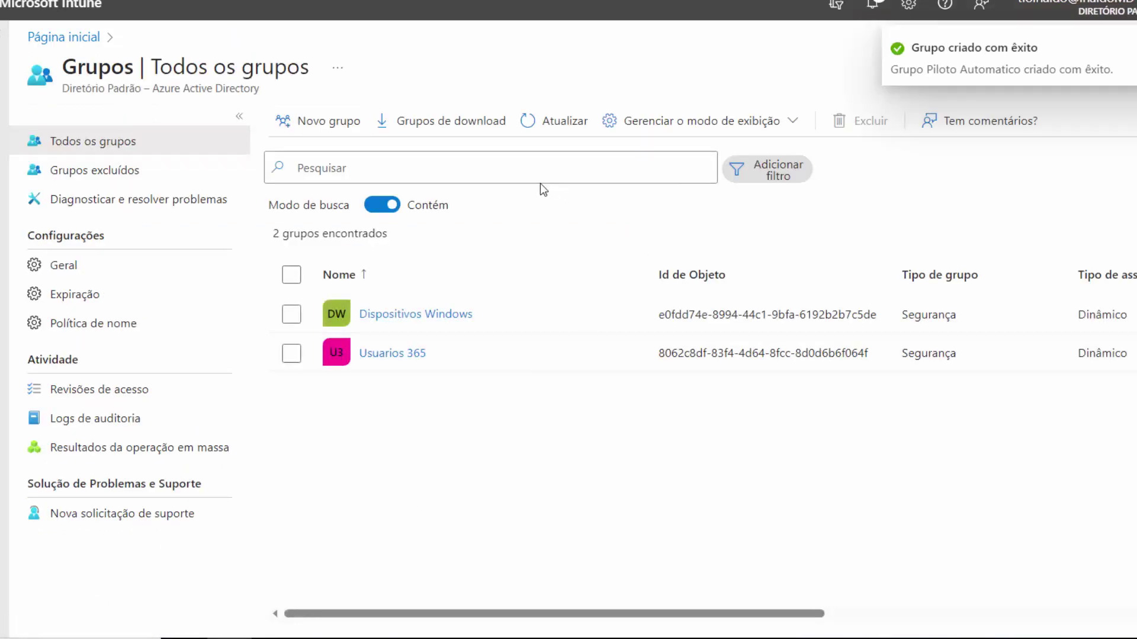
pyautogui.click(562, 124)
# Step: Reload Todos os grupos so Piloto Automatico shows among three groups, then go to Dispositivos
pyautogui.click(563, 125)
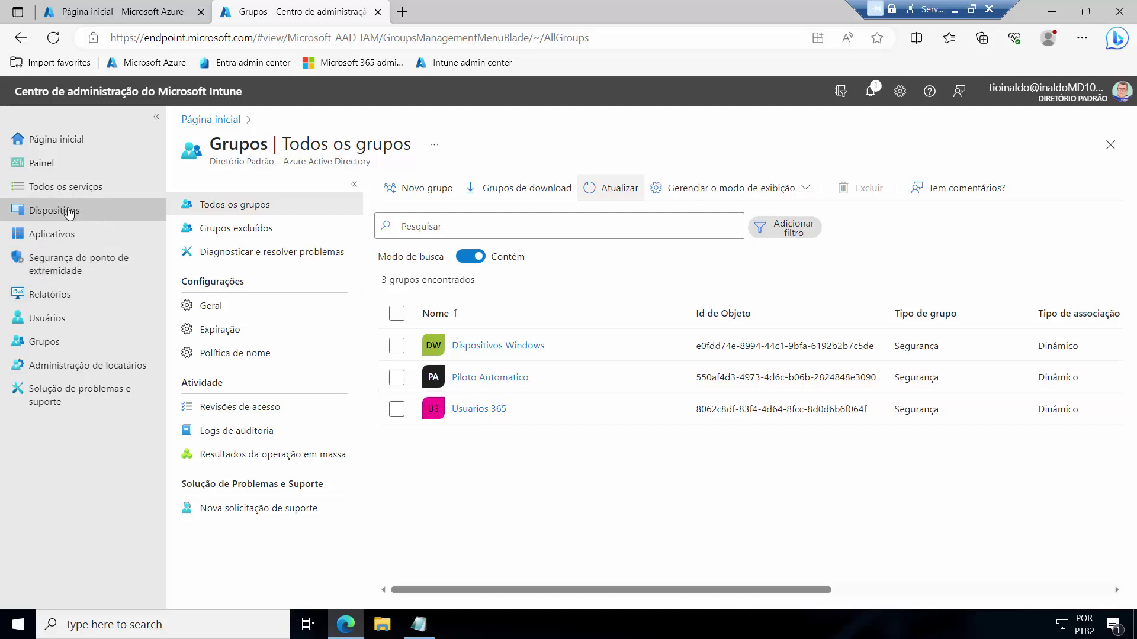
pyautogui.click(70, 211)
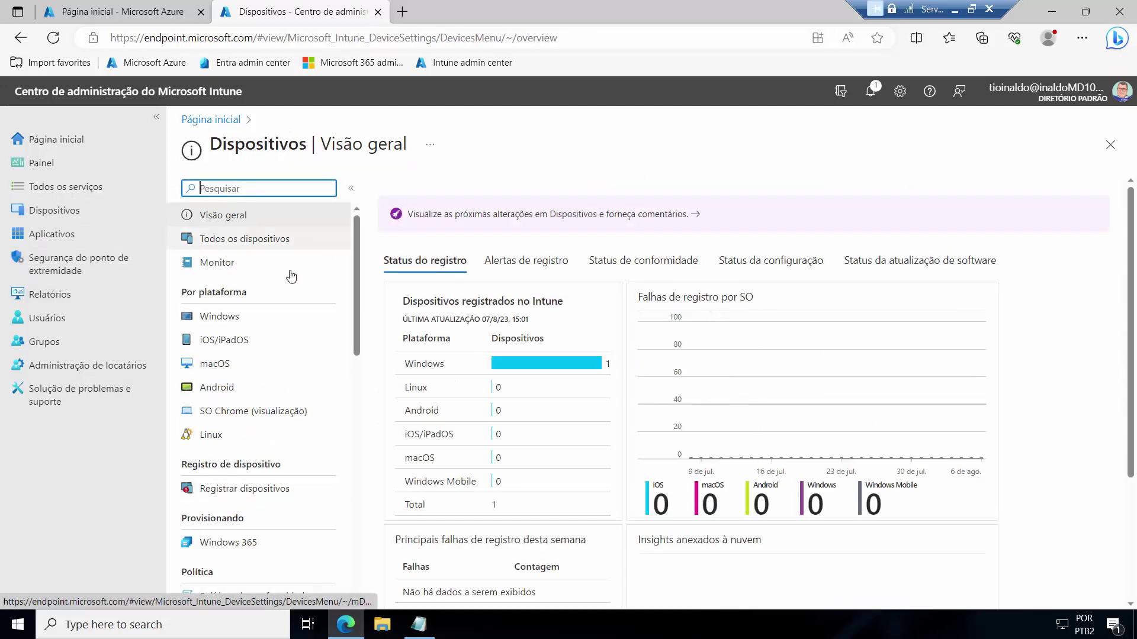
# Step: Open Registrar dispositivos and bring the Windows Autopilot Deployment Program cards into view
pyautogui.click(244, 489)
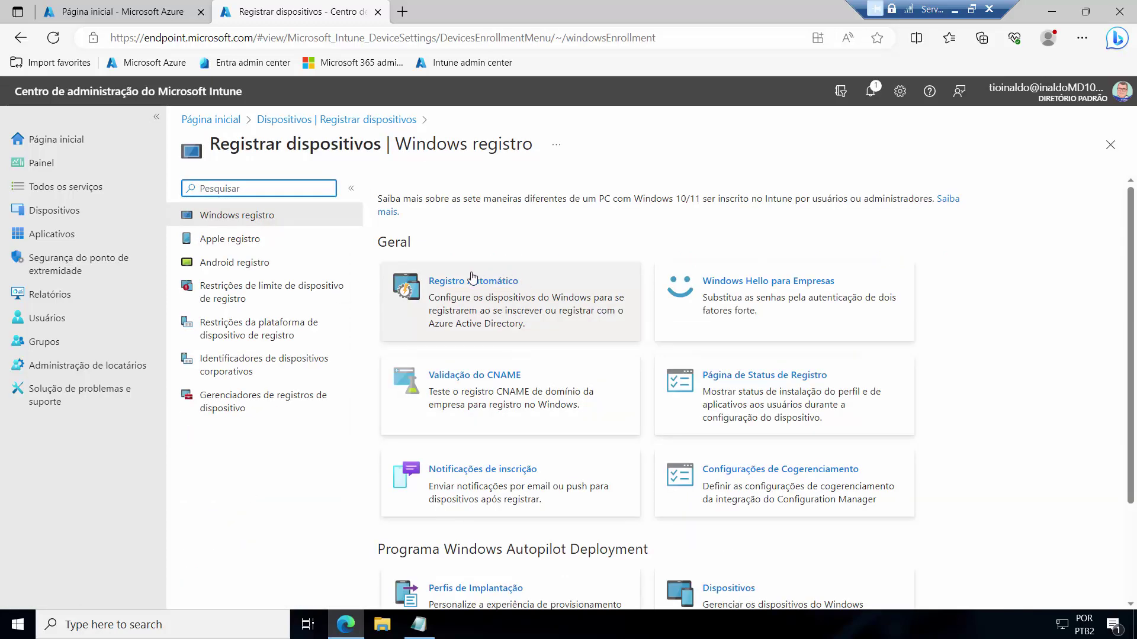
pyautogui.scroll(-3, 878, 338)
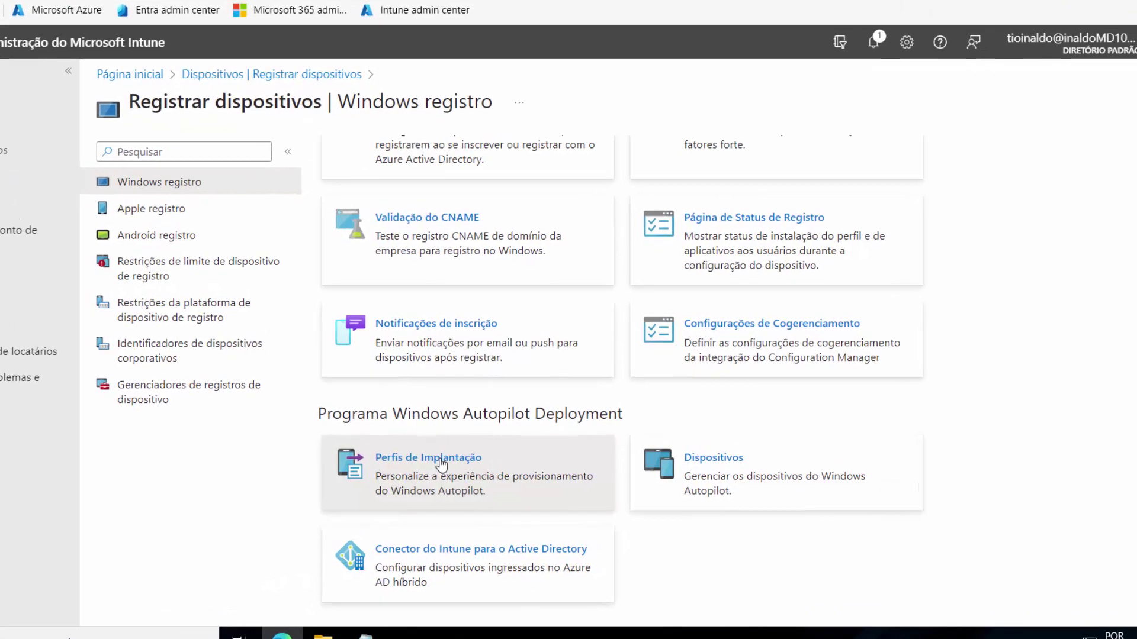
# Step: Start a Computador Windows Autopilot deployment profile and enter its name
pyautogui.click(459, 465)
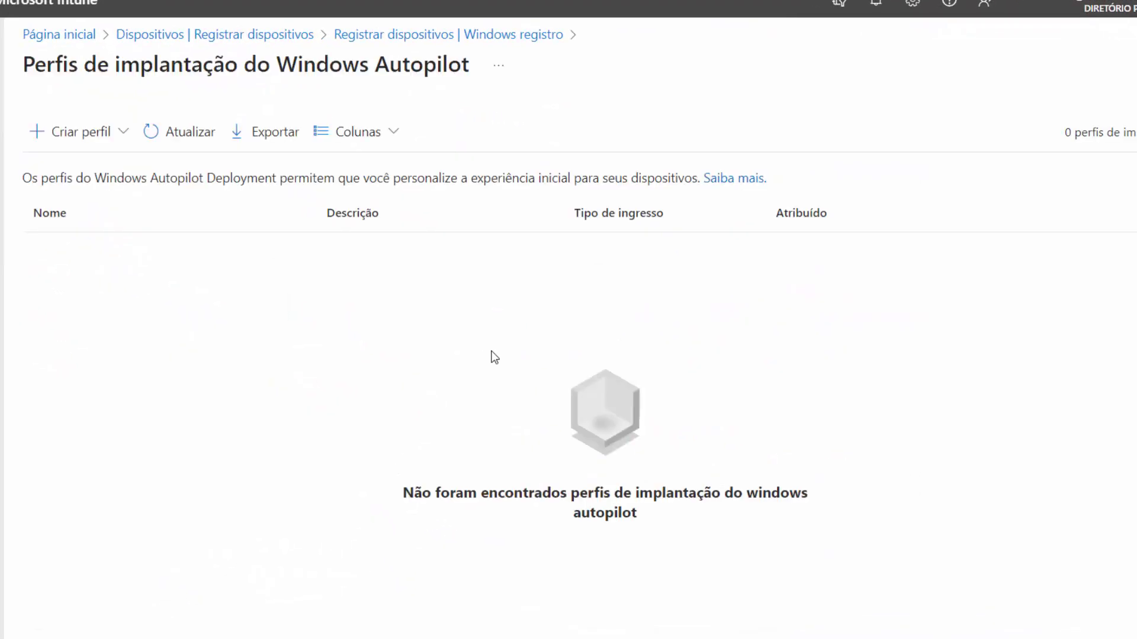
pyautogui.click(63, 133)
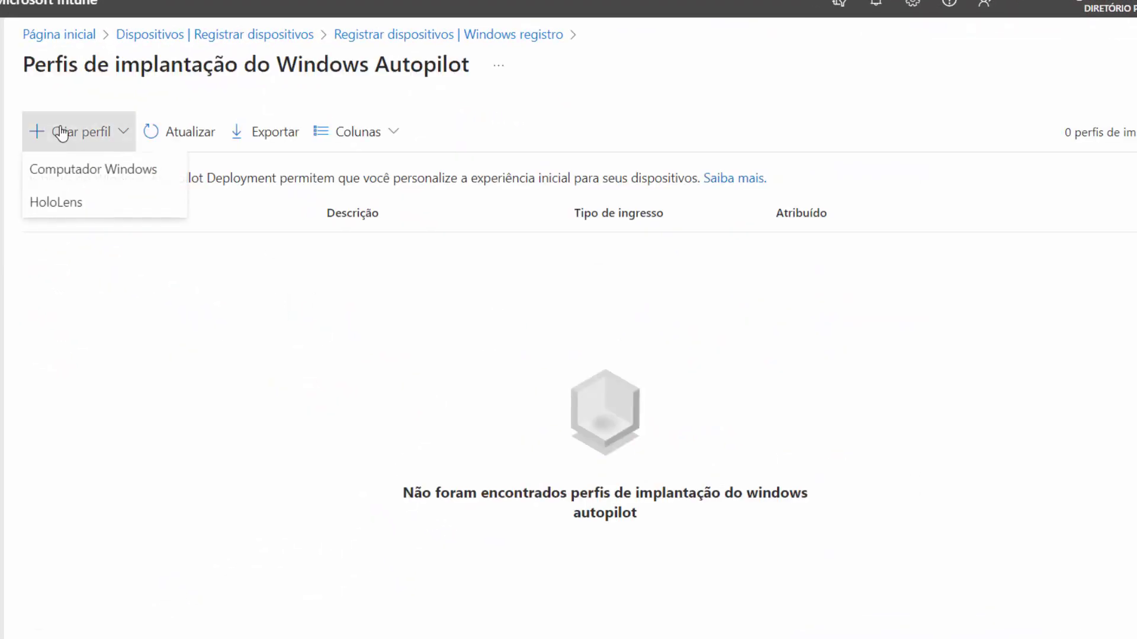
pyautogui.click(89, 170)
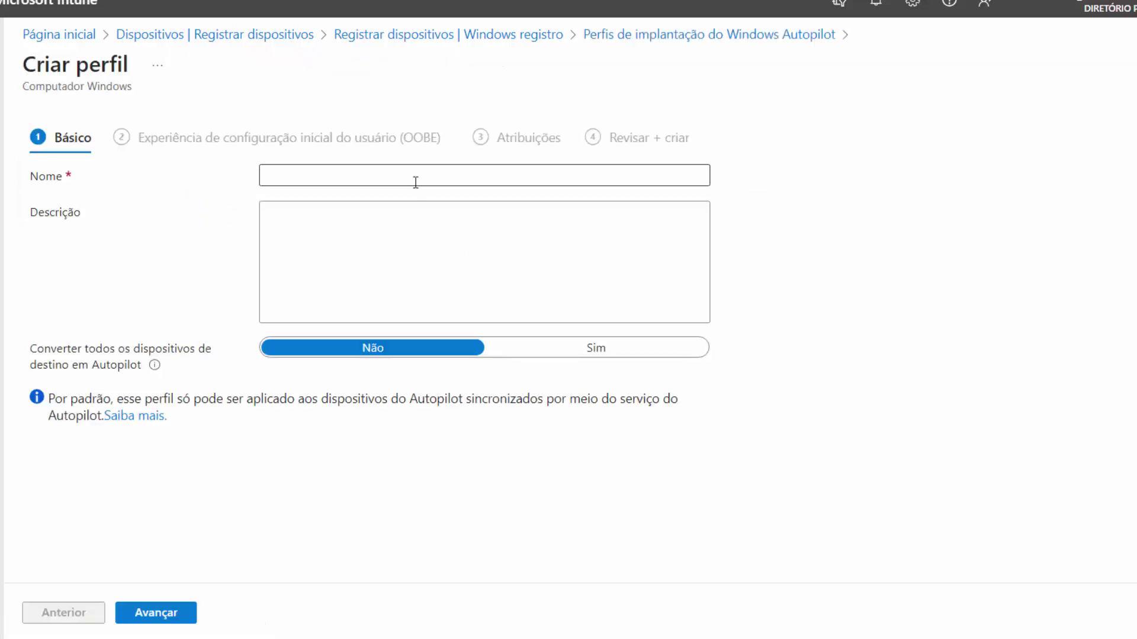
pyautogui.click(416, 178)
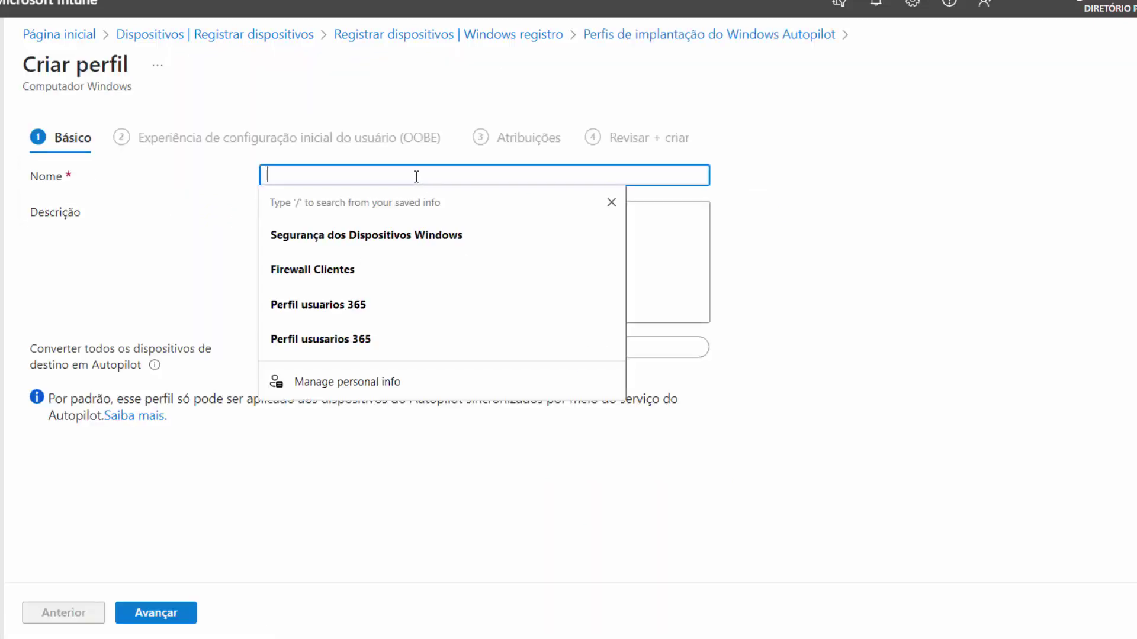
pyautogui.write('Auto d')
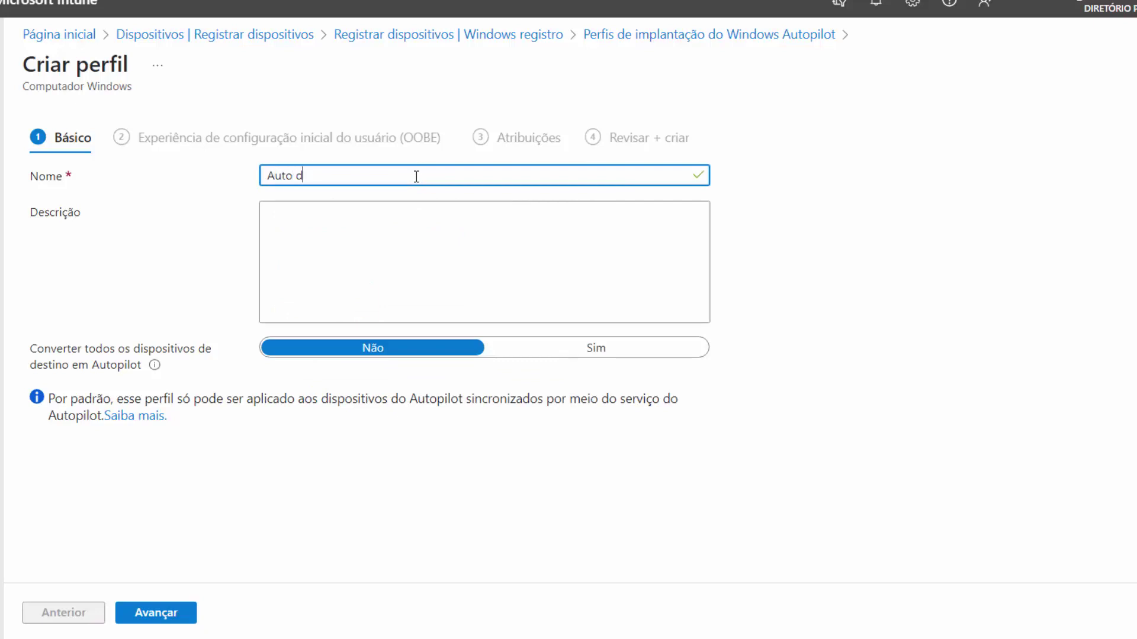
pyautogui.write('o Tioinaldo')
# Step: Keep user-driven deployment, set user account type to Administrador, and enable the device name template
pyautogui.click(148, 618)
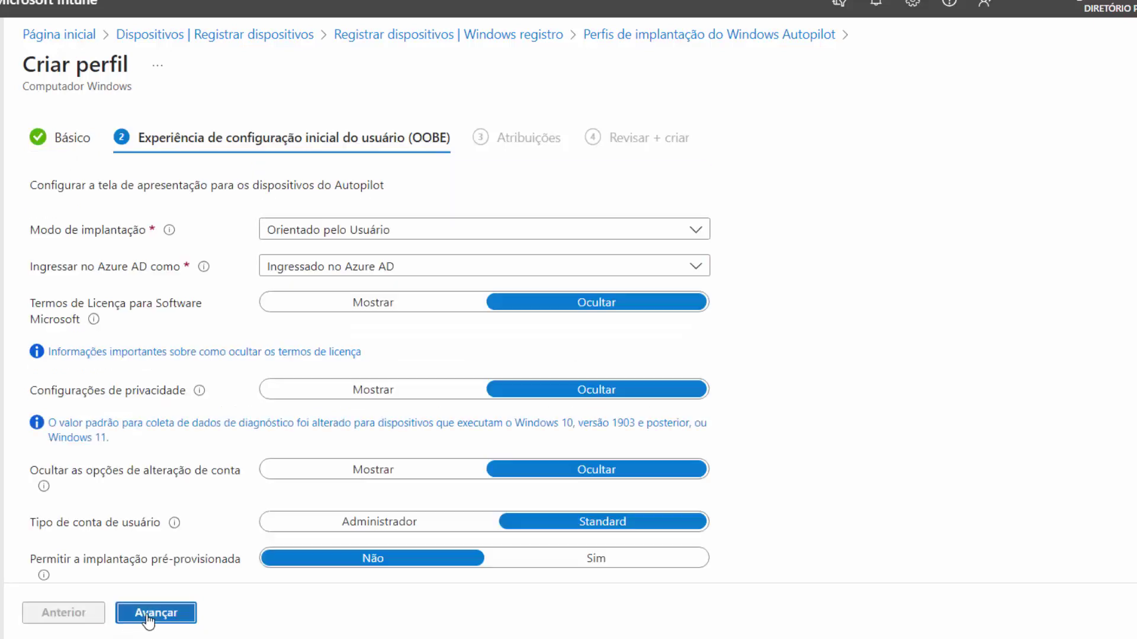
pyautogui.click(471, 232)
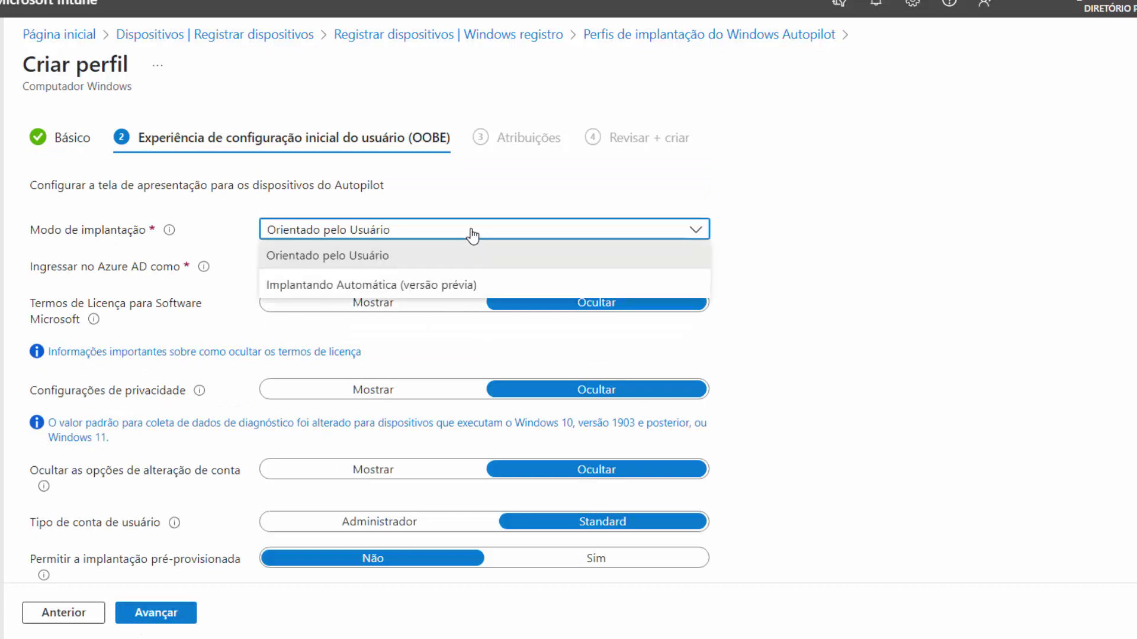
pyautogui.click(472, 233)
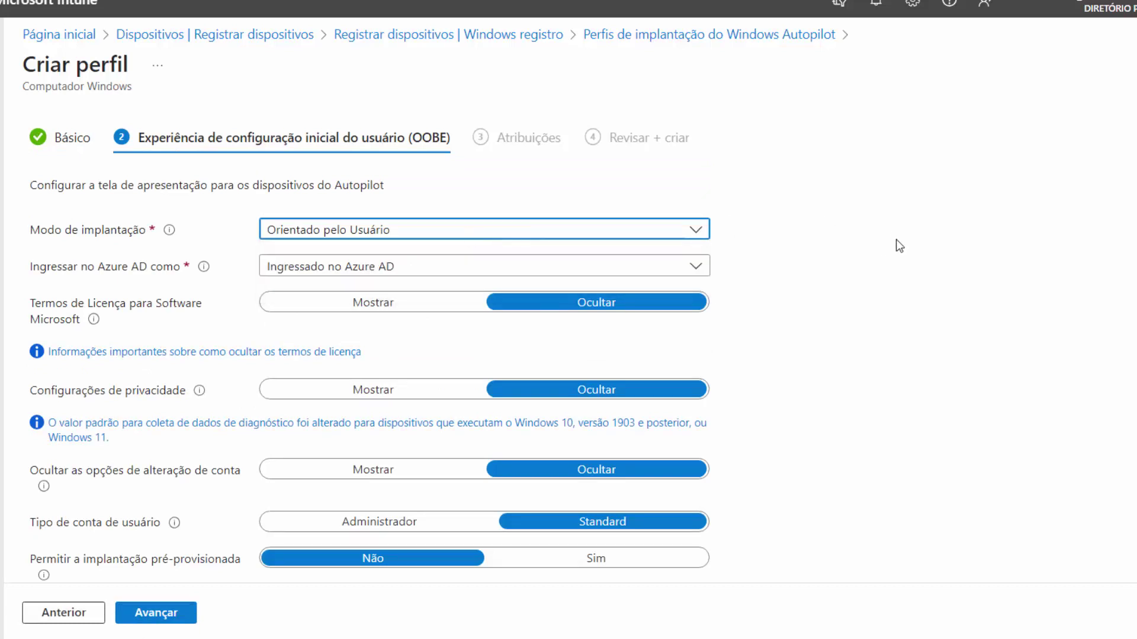
pyautogui.scroll(-1, 824, 239)
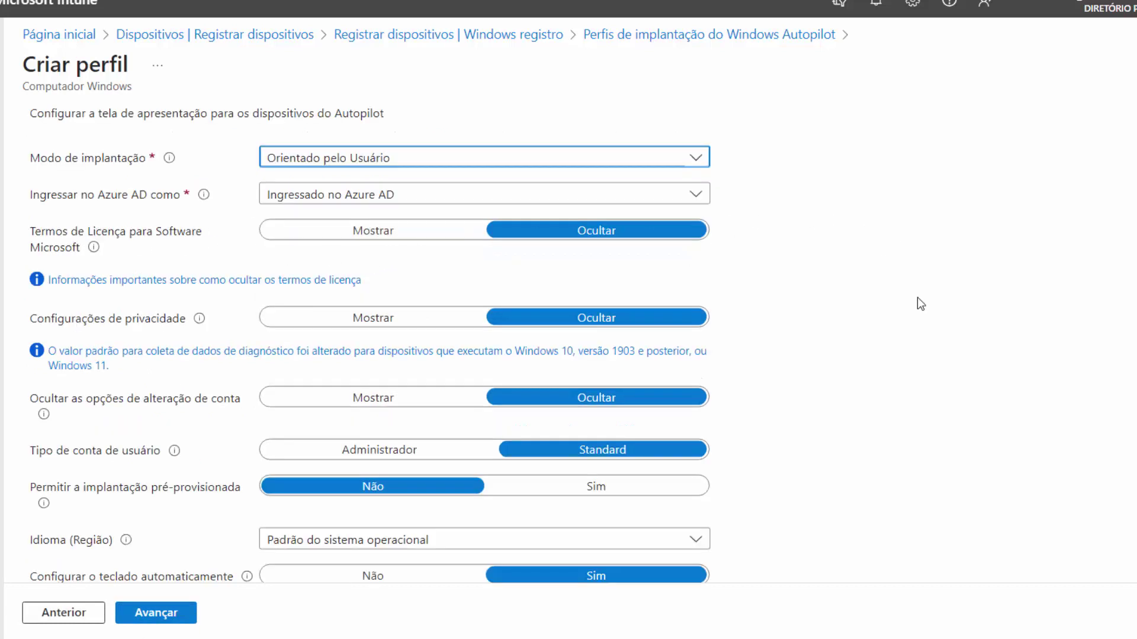
pyautogui.scroll(-1, 885, 261)
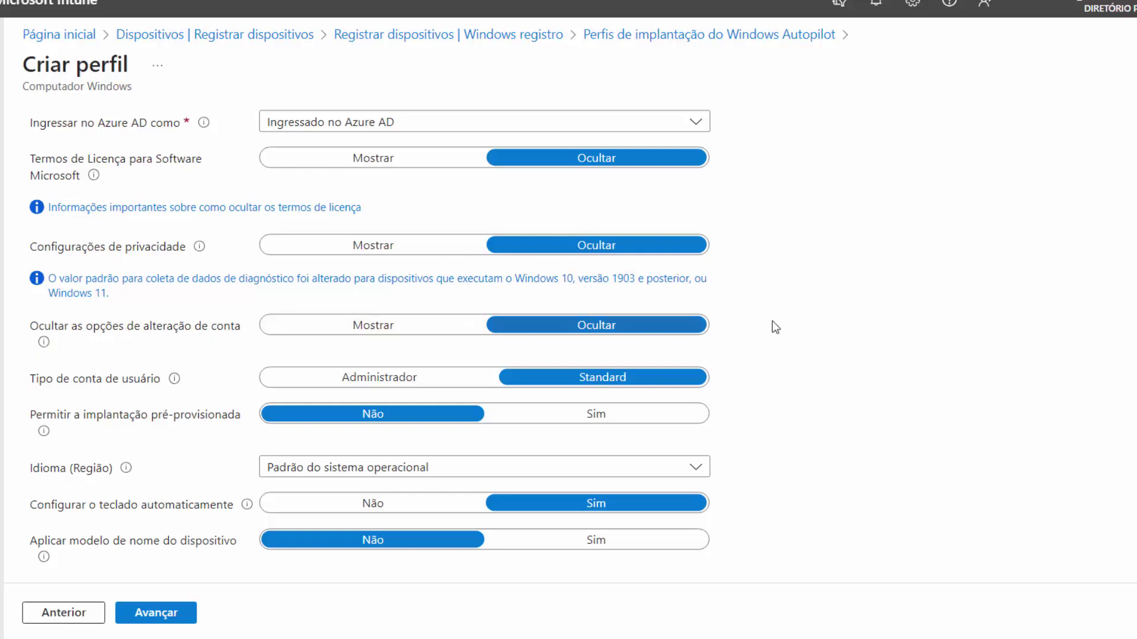
pyautogui.scroll(-1, 718, 335)
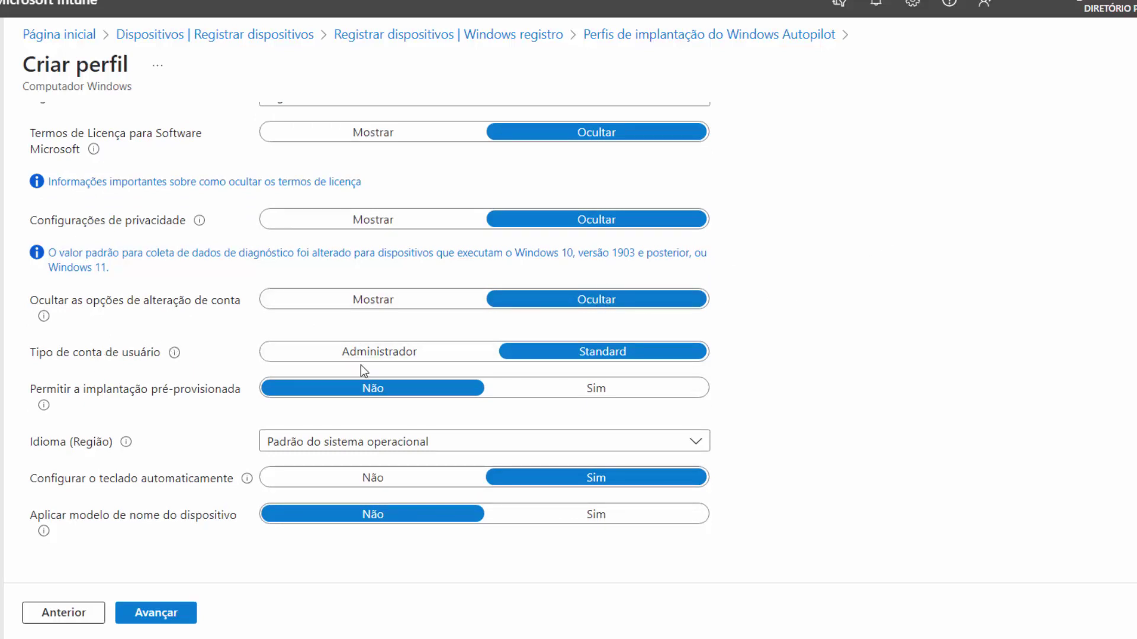
pyautogui.click(377, 353)
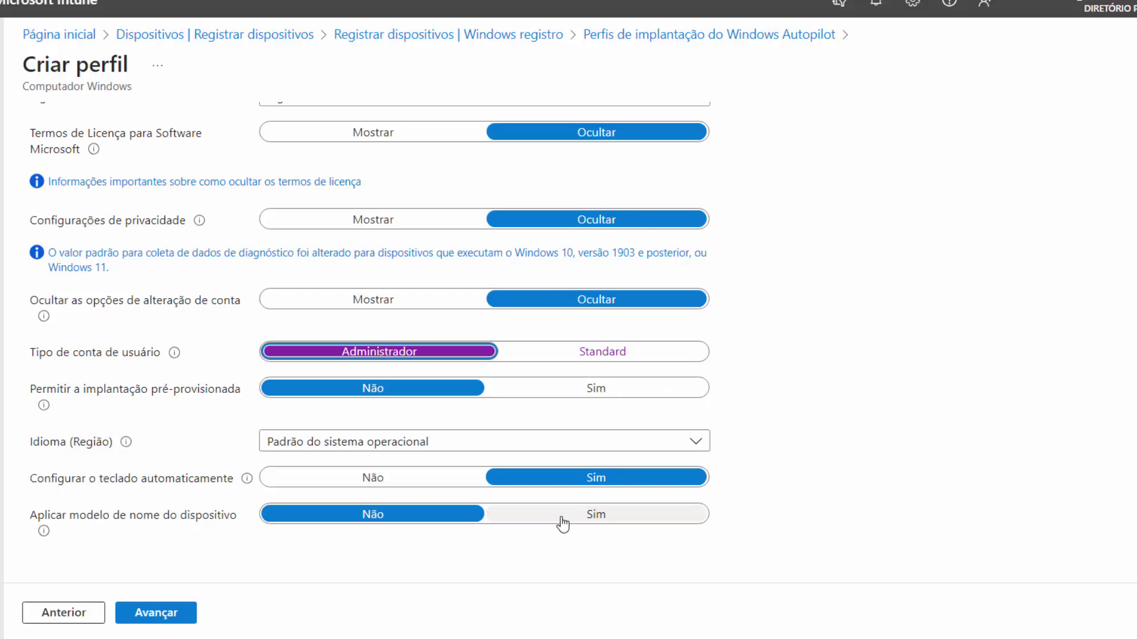
pyautogui.click(562, 521)
pyautogui.scroll(-2, 506, 456)
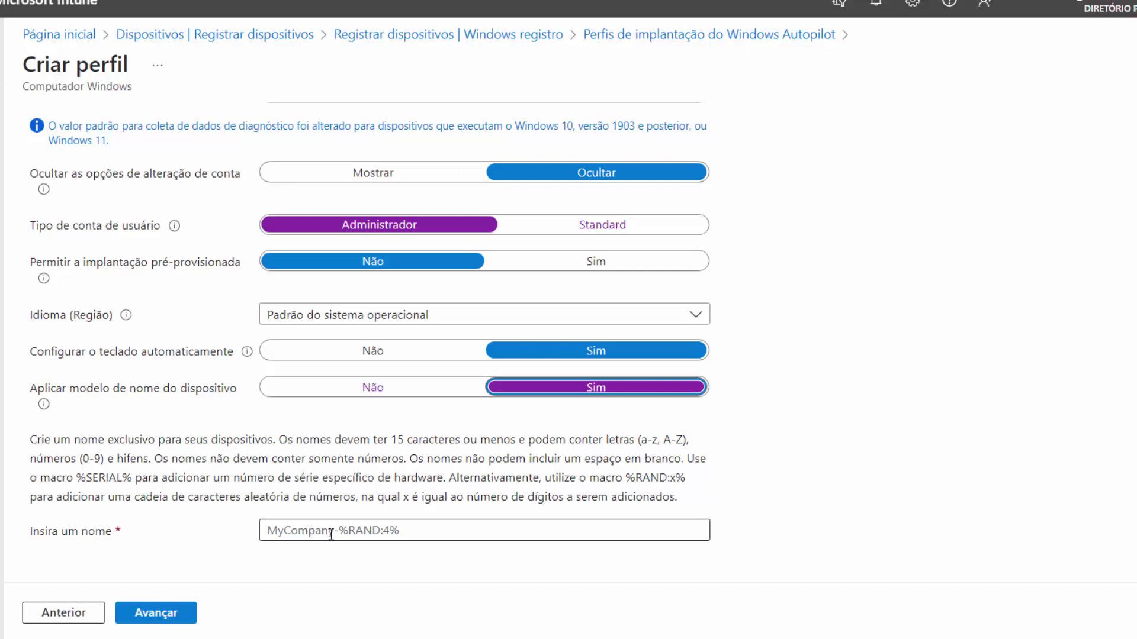
pyautogui.click(401, 535)
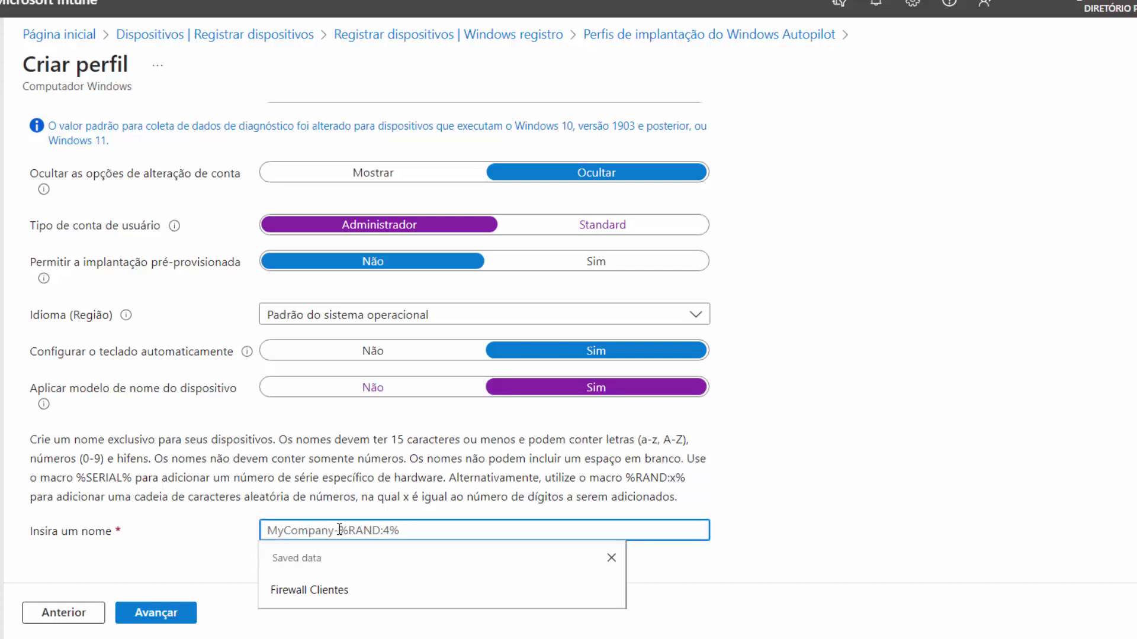
# Step: Enter ClienteA0%RAND:3% as the device name template and continue to Atribuições
pyautogui.write('Clientes')
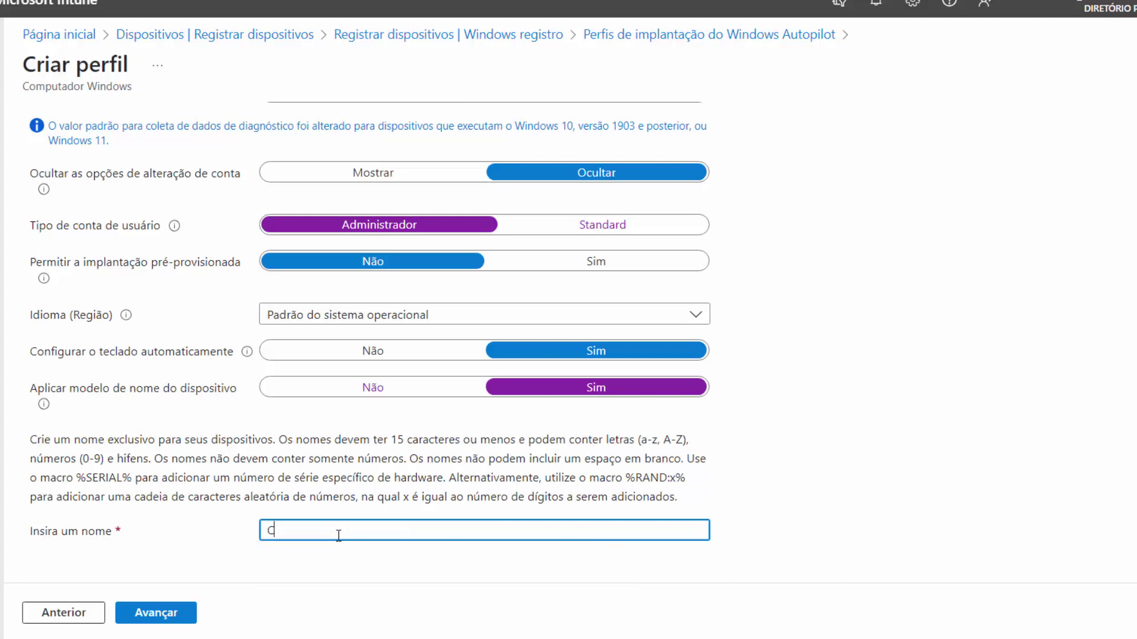
pyautogui.press('BackSpace')
pyautogui.write('A00%RAND')
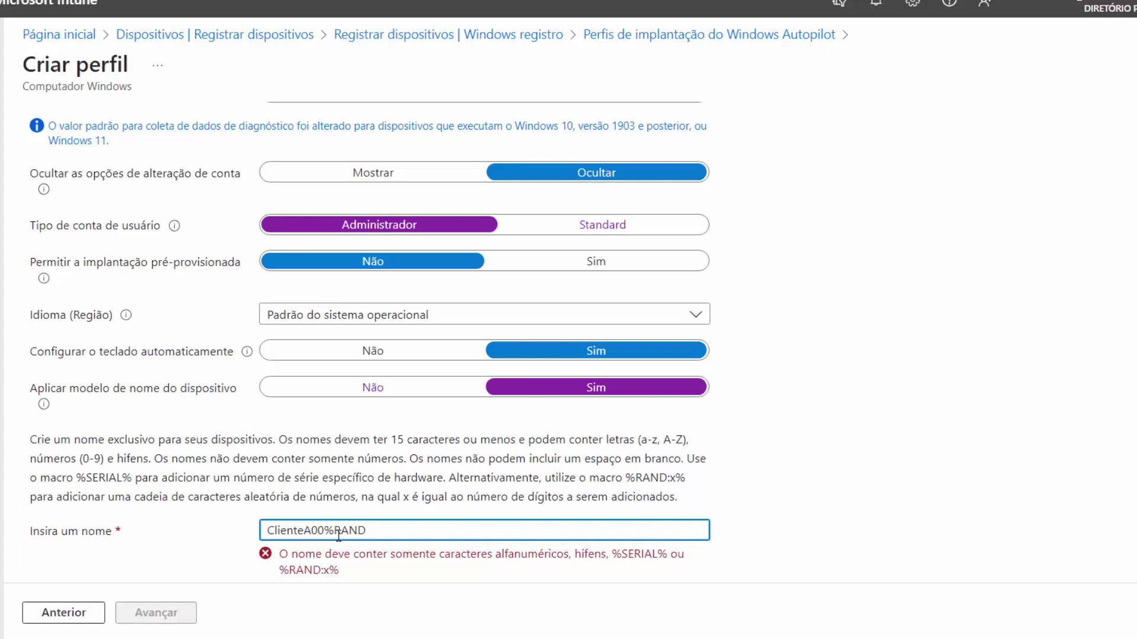
pyautogui.write(':2')
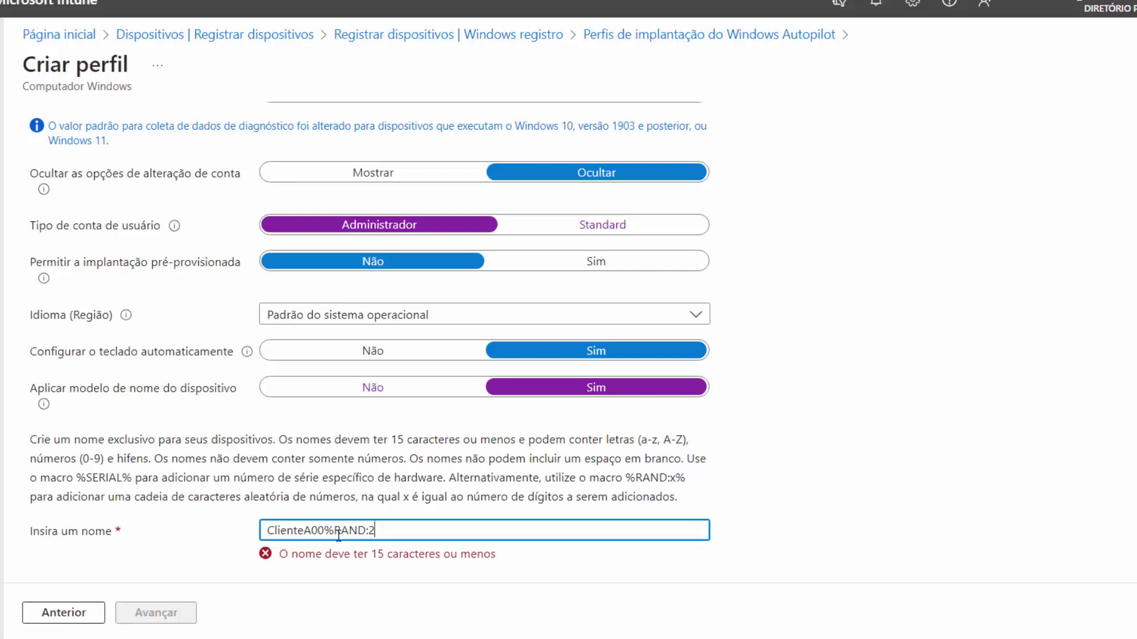
pyautogui.write('%')
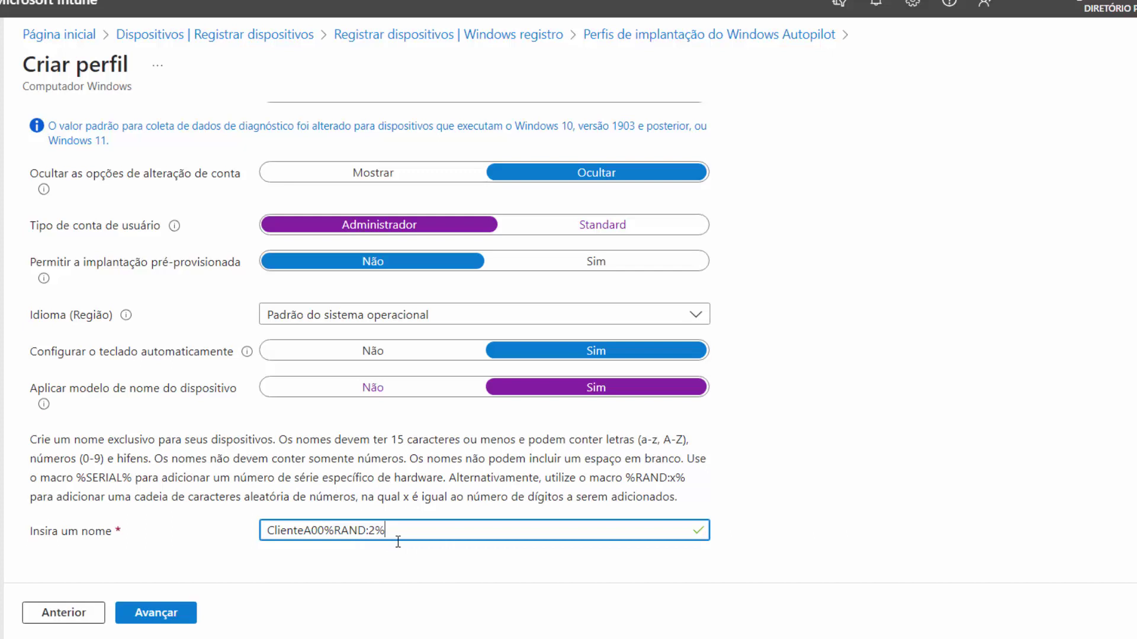
pyautogui.click(325, 529)
pyautogui.press('BackSpace')
pyautogui.click(369, 531)
pyautogui.press('BackSpace')
pyautogui.write('3')
pyautogui.click(163, 614)
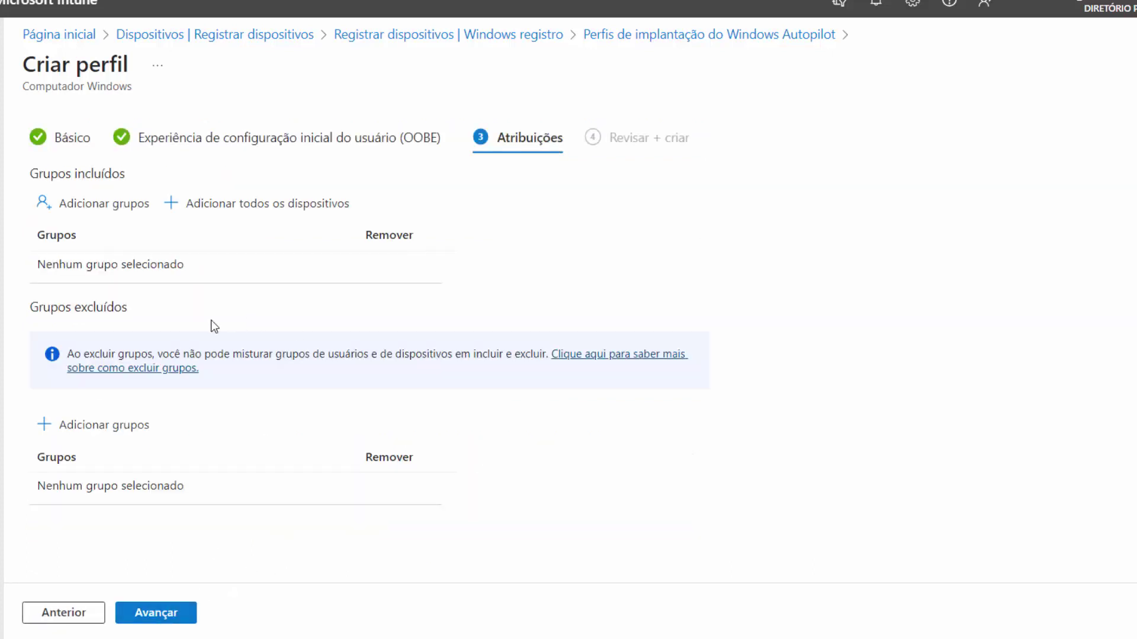
# Step: Include the Piloto Automatico group in the Autopilot profile's assignments, then review and create the profile
pyautogui.click(114, 204)
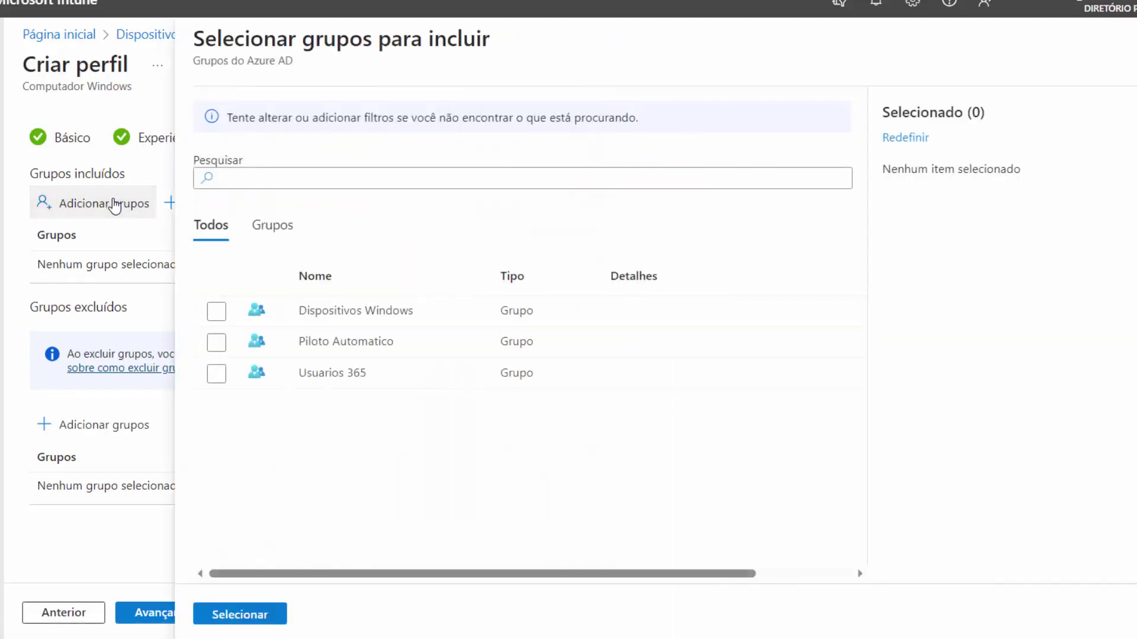
pyautogui.click(216, 342)
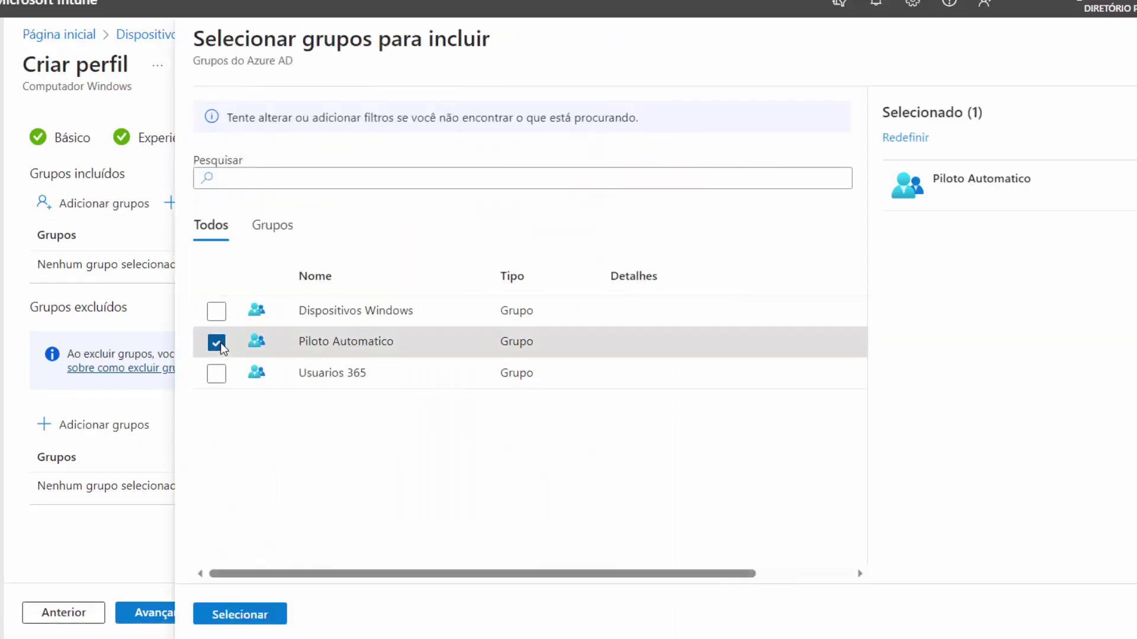
pyautogui.click(249, 616)
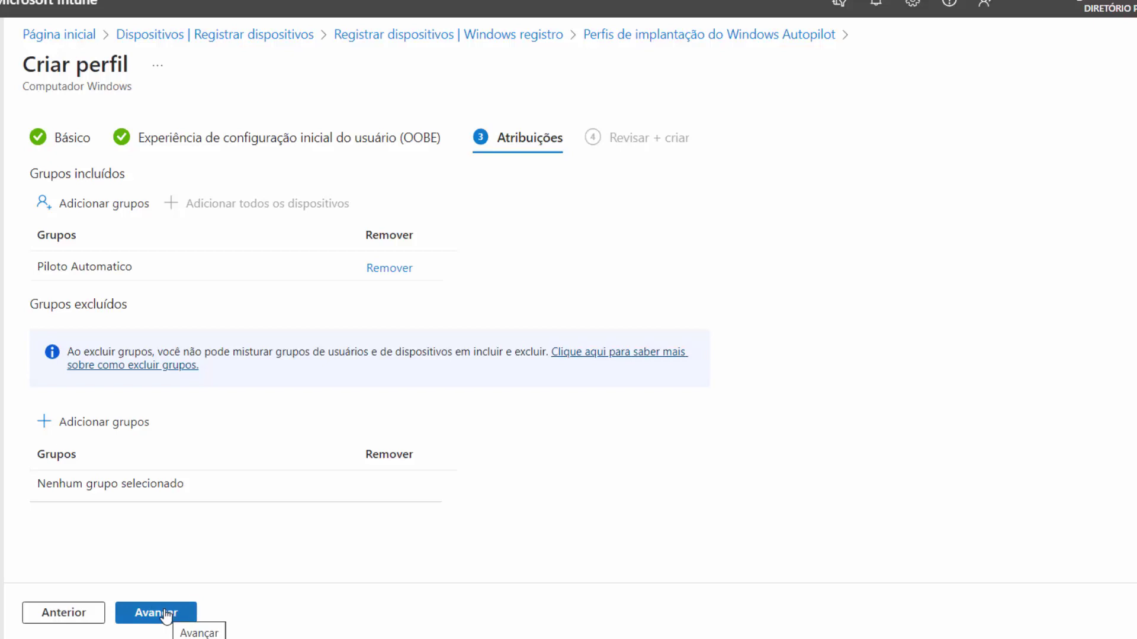
pyautogui.click(159, 615)
pyautogui.click(153, 613)
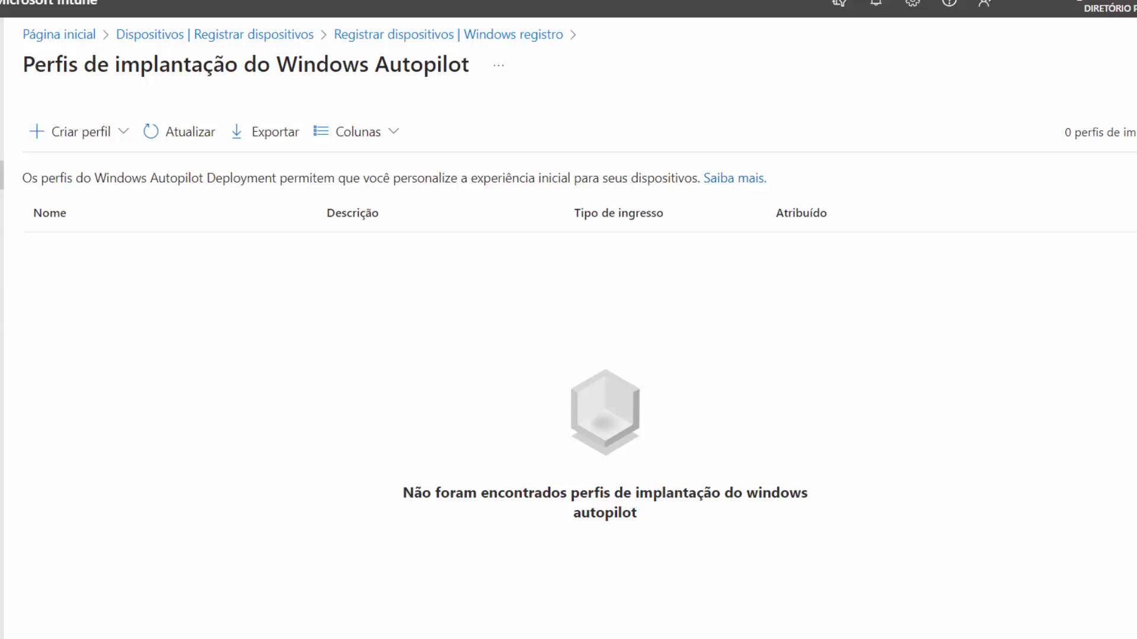
# Step: Refresh the deployment profiles list to check for the new profile, then go to the Devices overview
pyautogui.click(160, 133)
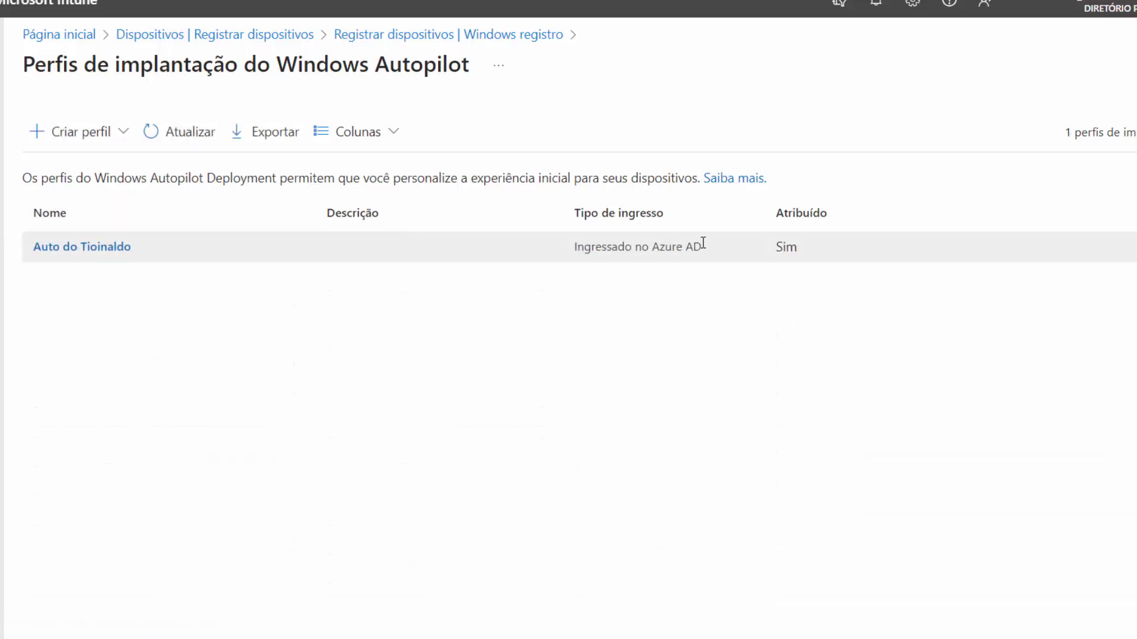
pyautogui.click(3, 146)
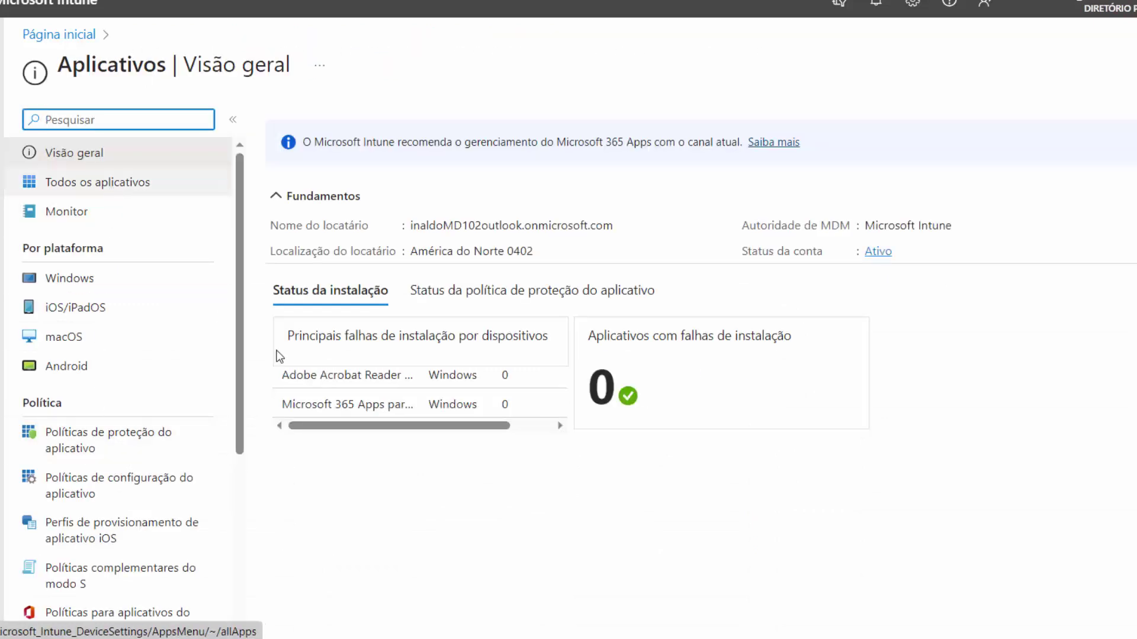
pyautogui.click(2, 175)
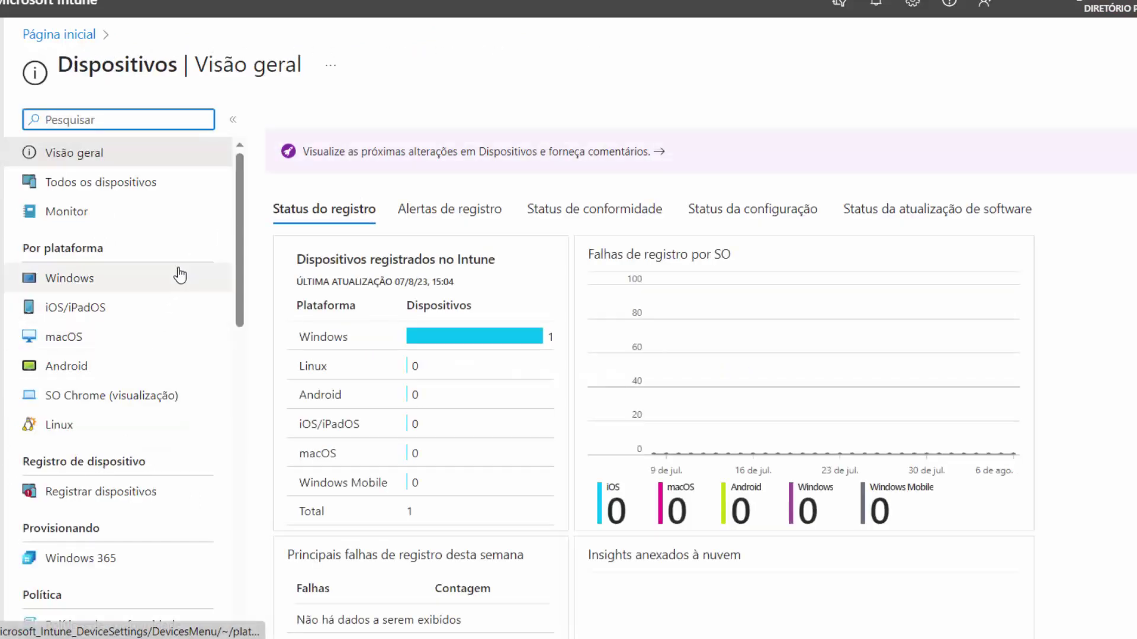
pyautogui.scroll(-4, 160, 370)
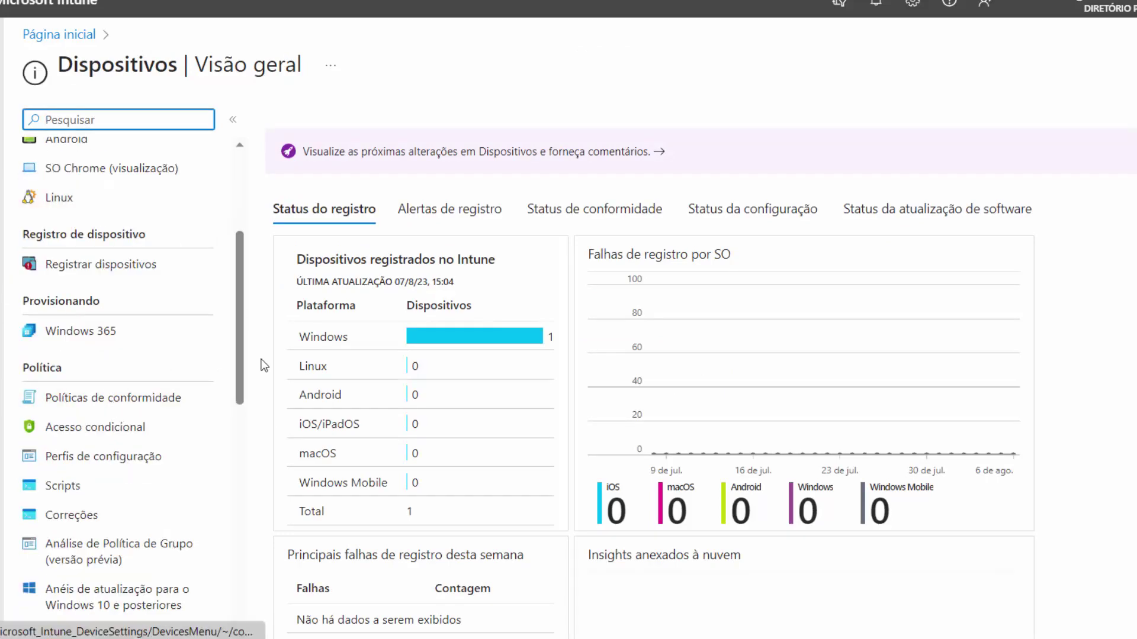
pyautogui.scroll(-3, 214, 324)
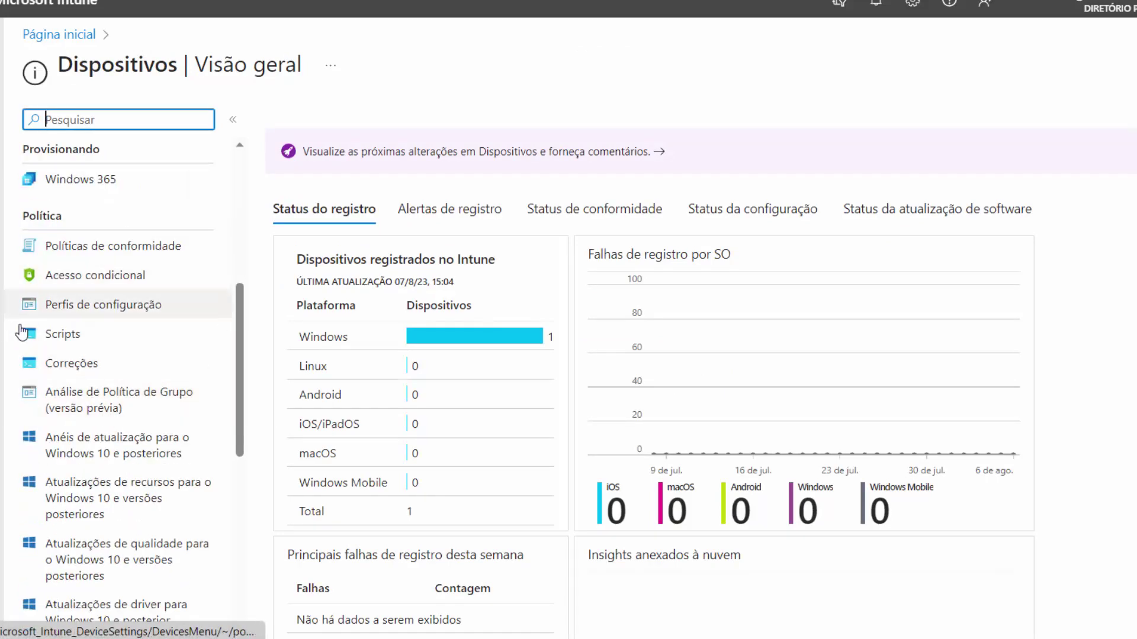
pyautogui.scroll(7, 115, 303)
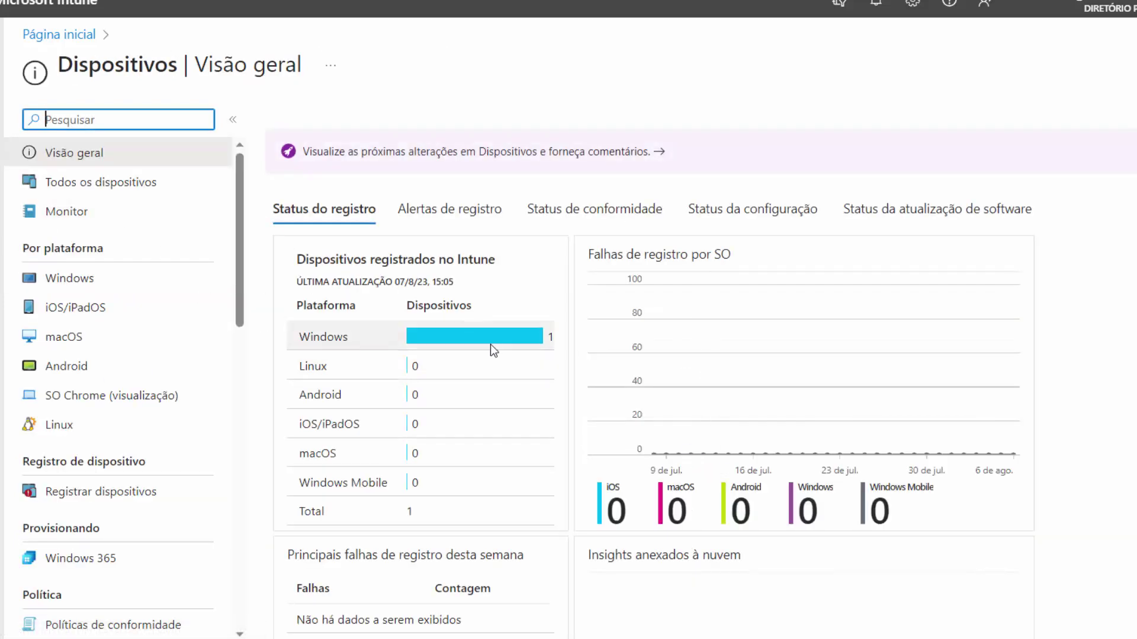
# Step: Open device enrollment and show the Windows Autopilot devices list
pyautogui.click(119, 491)
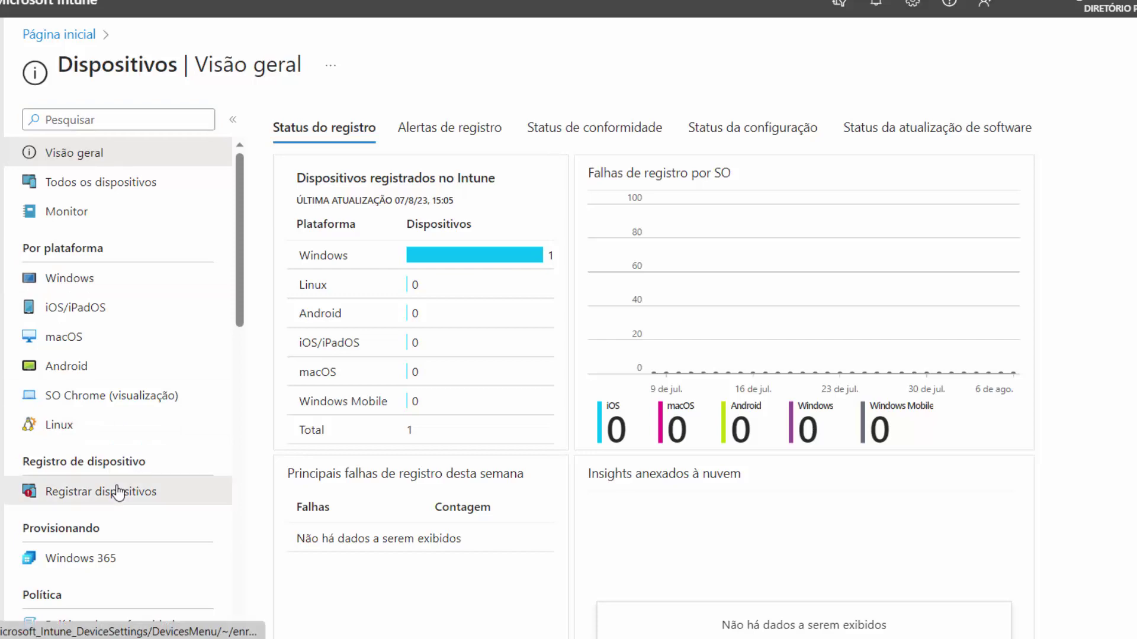
pyautogui.scroll(-3, 874, 396)
pyautogui.click(711, 457)
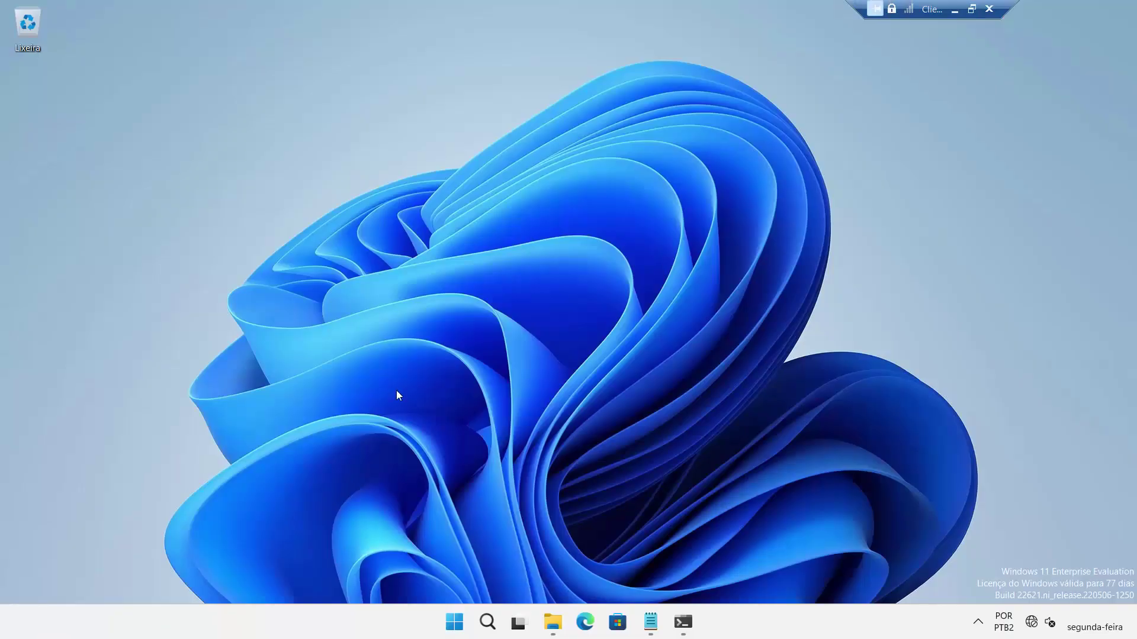
# Step: Open Windows Settings and go to System > Sobre
pyautogui.click(454, 622)
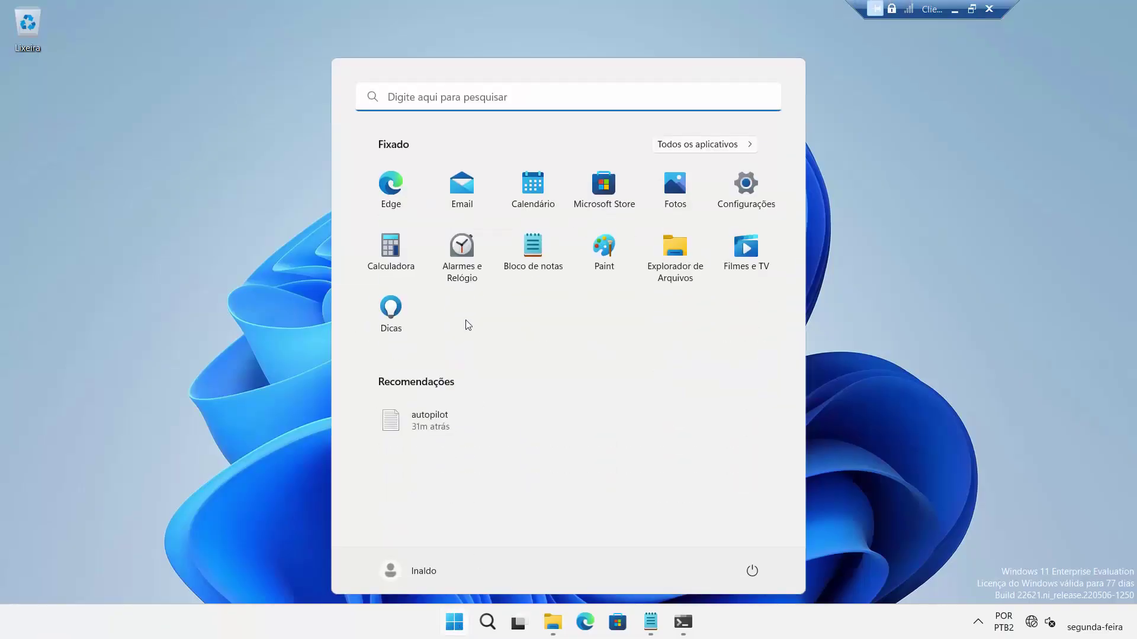
pyautogui.click(742, 201)
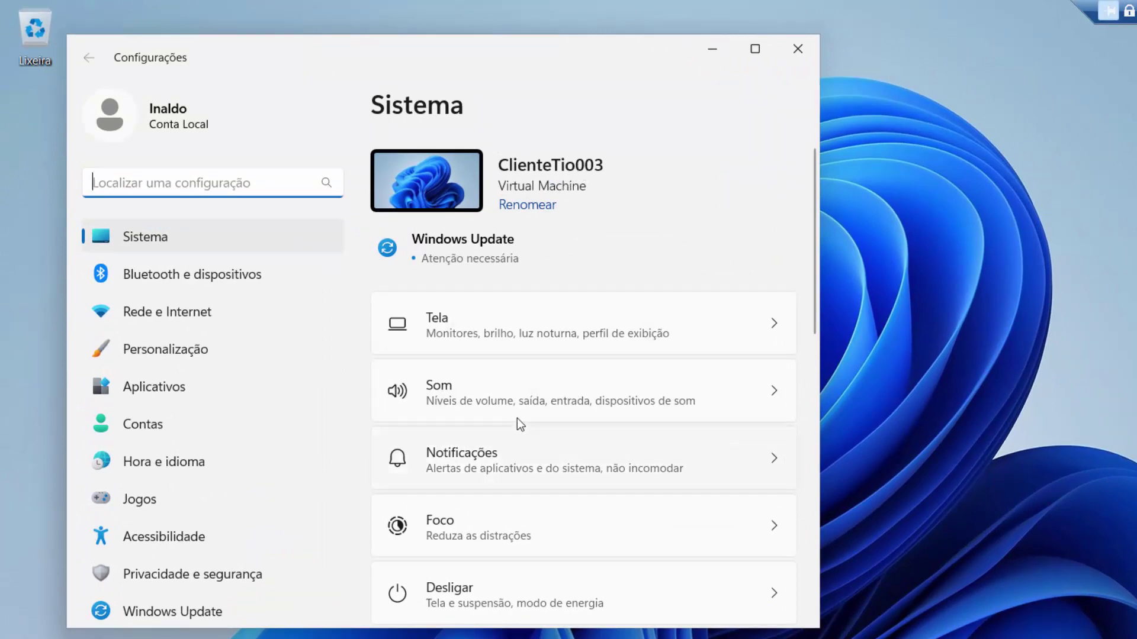
pyautogui.scroll(-10, 533, 426)
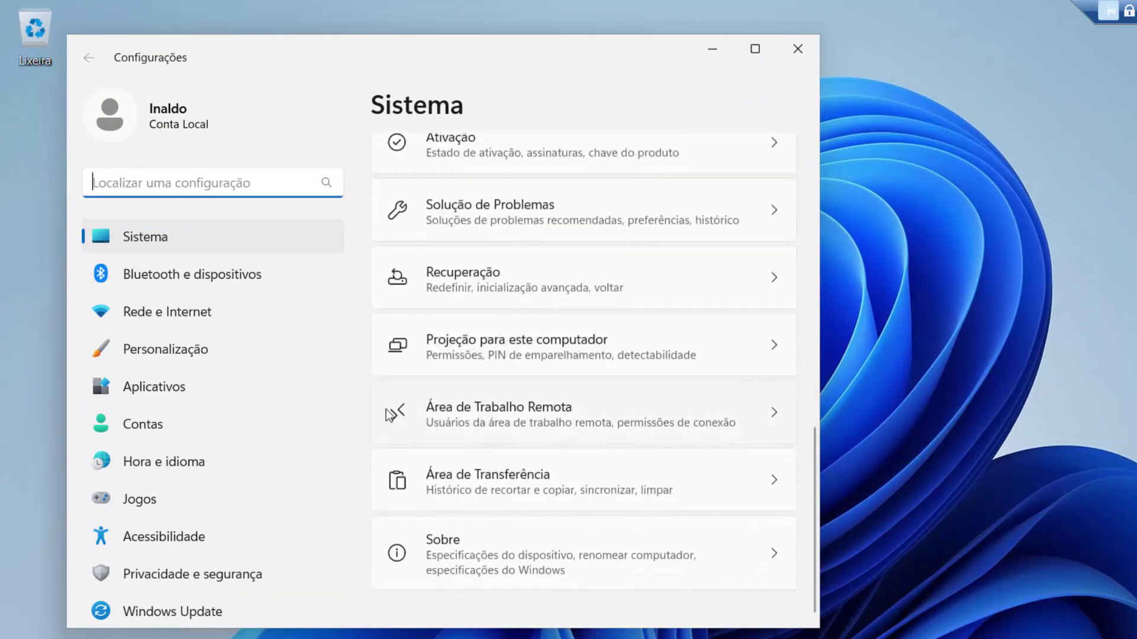
pyautogui.scroll(10, 552, 277)
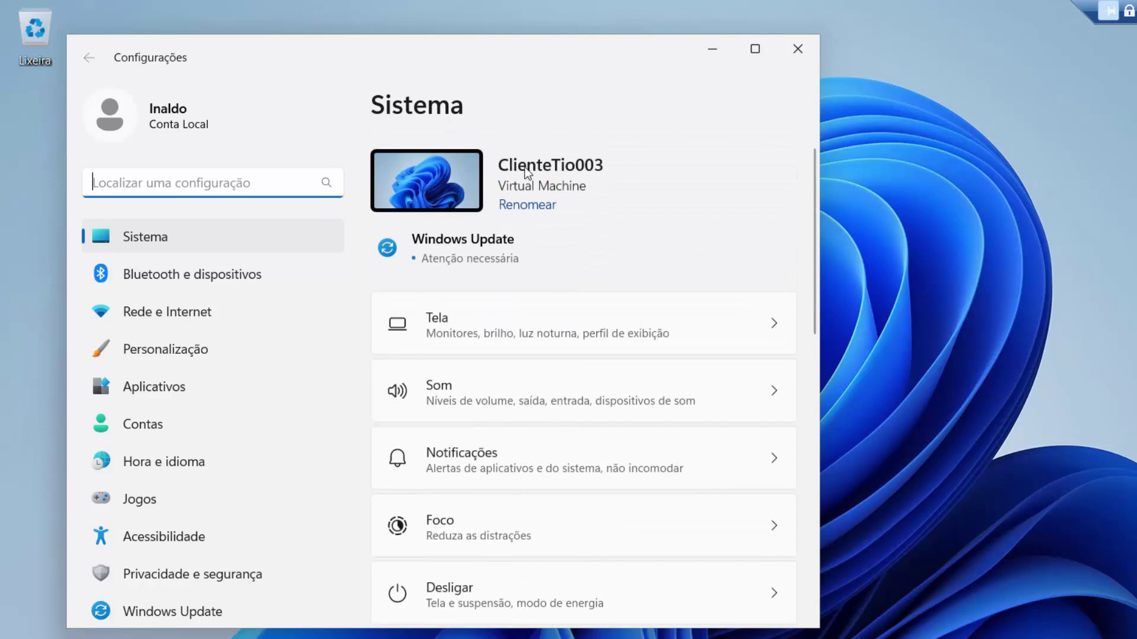
pyautogui.scroll(-1, 195, 562)
pyautogui.click(152, 239)
pyautogui.scroll(-10, 687, 349)
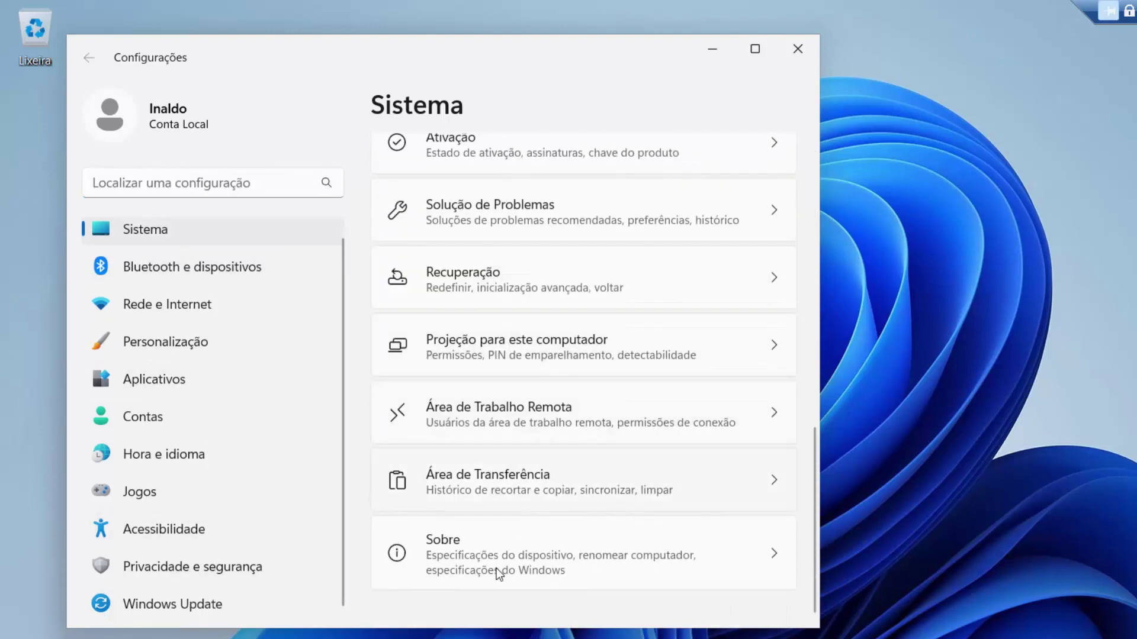
pyautogui.click(489, 582)
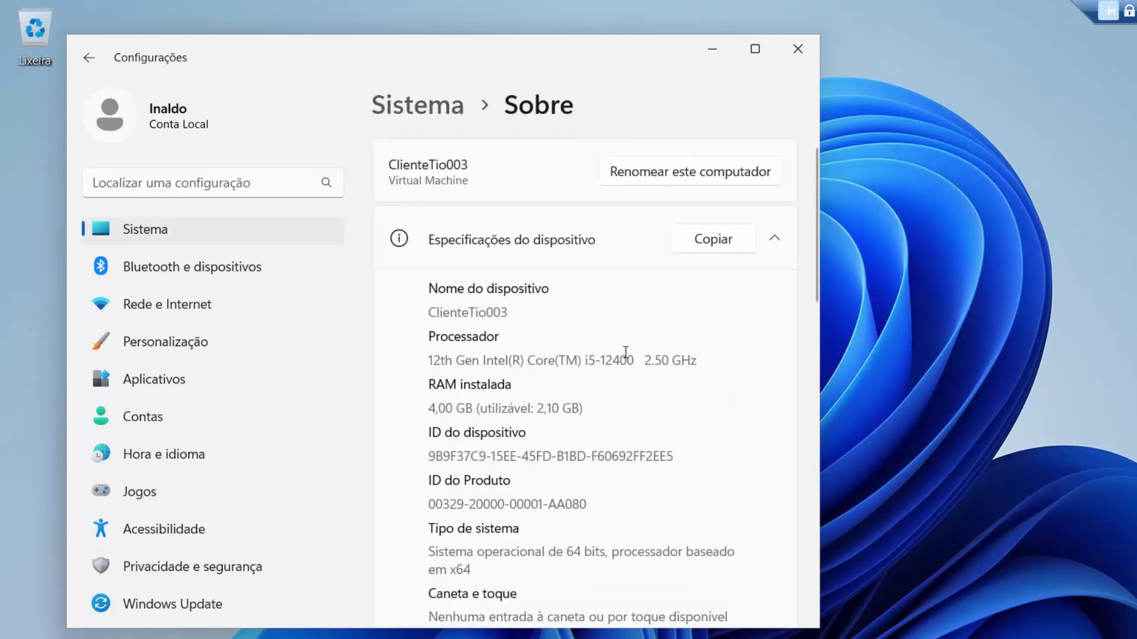
# Step: Scroll through the ClienteTio003 device specifications, then close Configurações
pyautogui.scroll(-2, 625, 355)
pyautogui.scroll(-5, 681, 372)
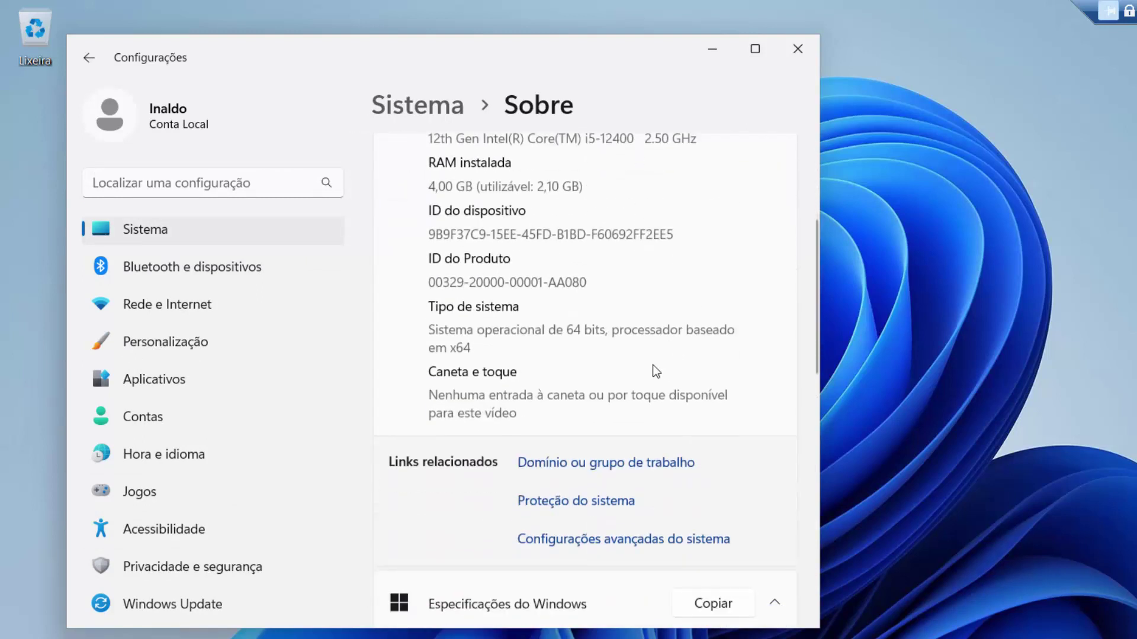
pyautogui.scroll(-3, 610, 355)
pyautogui.scroll(9, 627, 364)
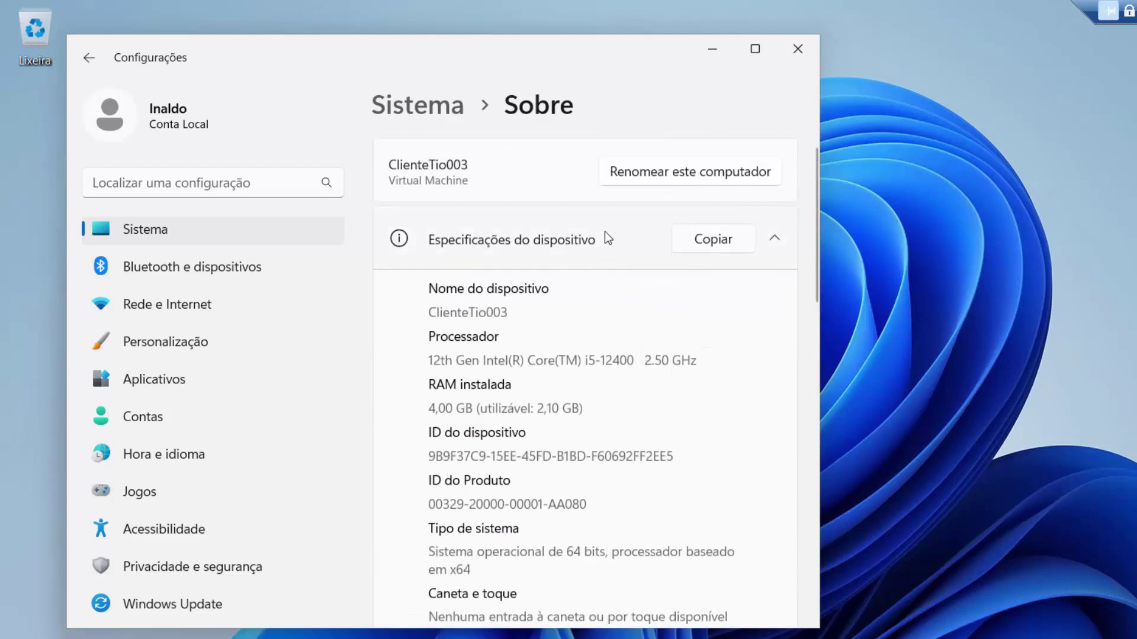
pyautogui.scroll(-12, 658, 440)
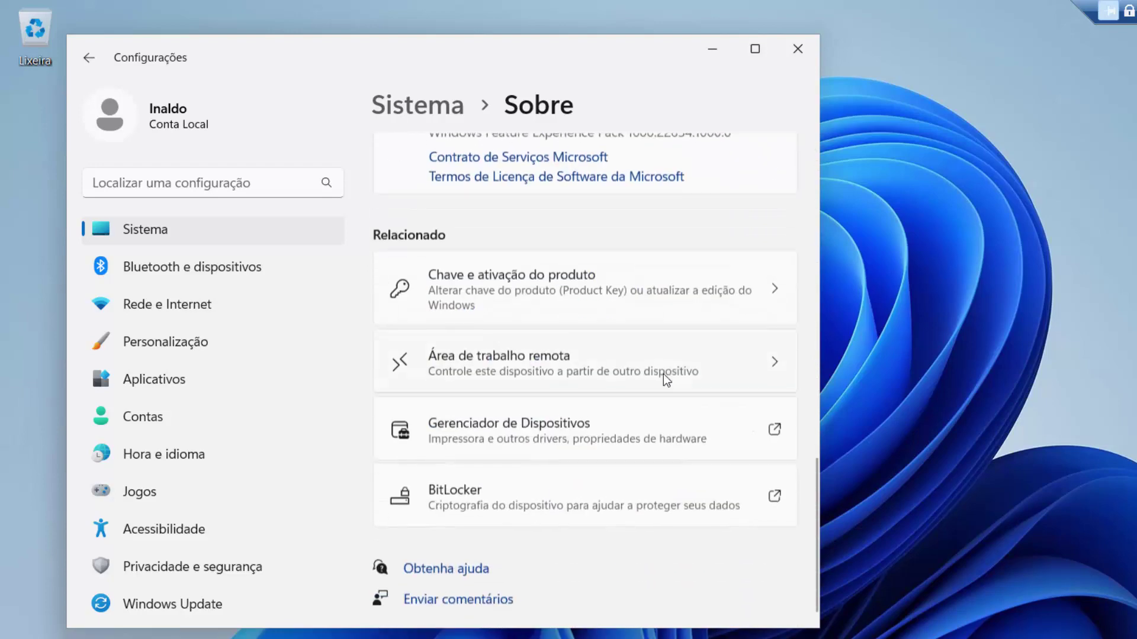
pyautogui.scroll(12, 648, 314)
pyautogui.scroll(2, 651, 313)
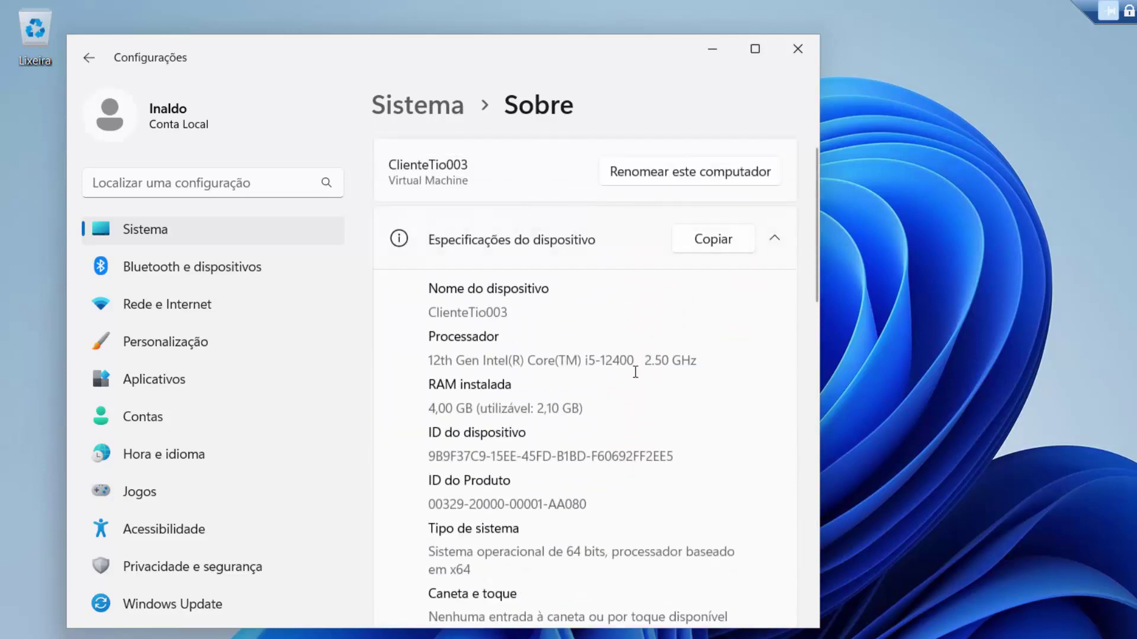
pyautogui.click(793, 52)
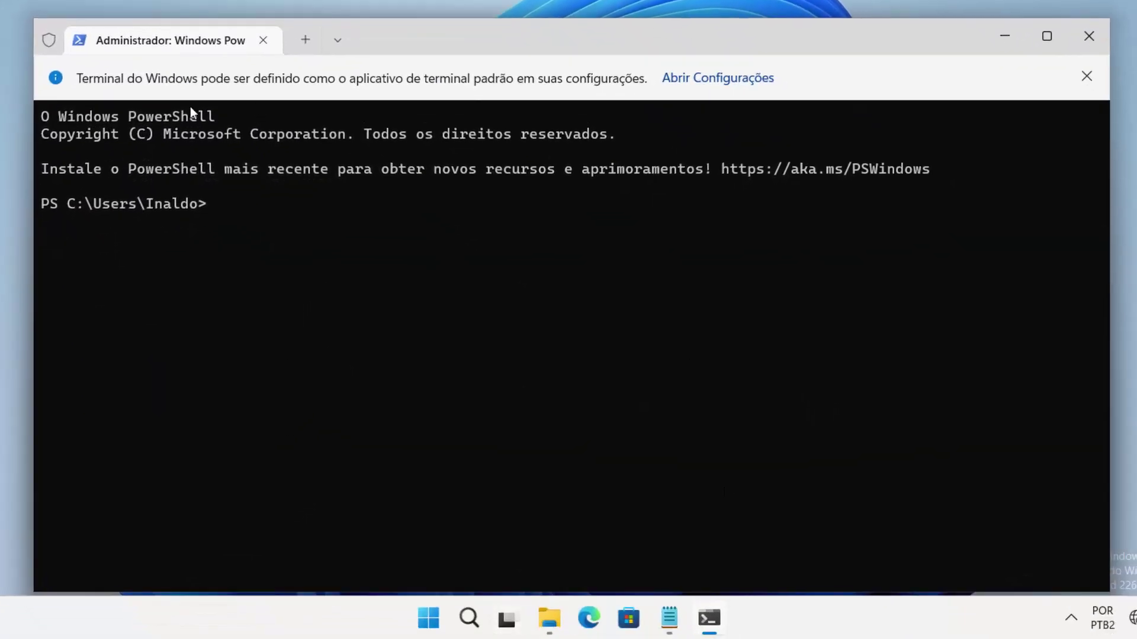
# Step: Copy the Install-Script -Name Get-WindowsAutoPilotInfo line from the autopilot notes and run it in PowerShell
pyautogui.rightClick(427, 619)
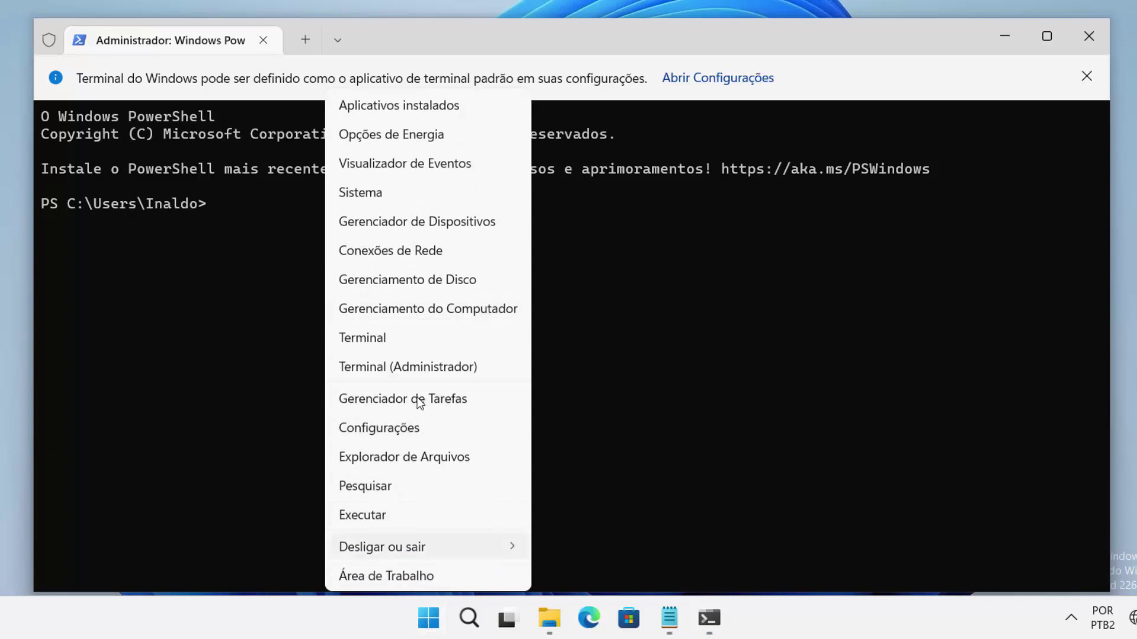
pyautogui.click(463, 38)
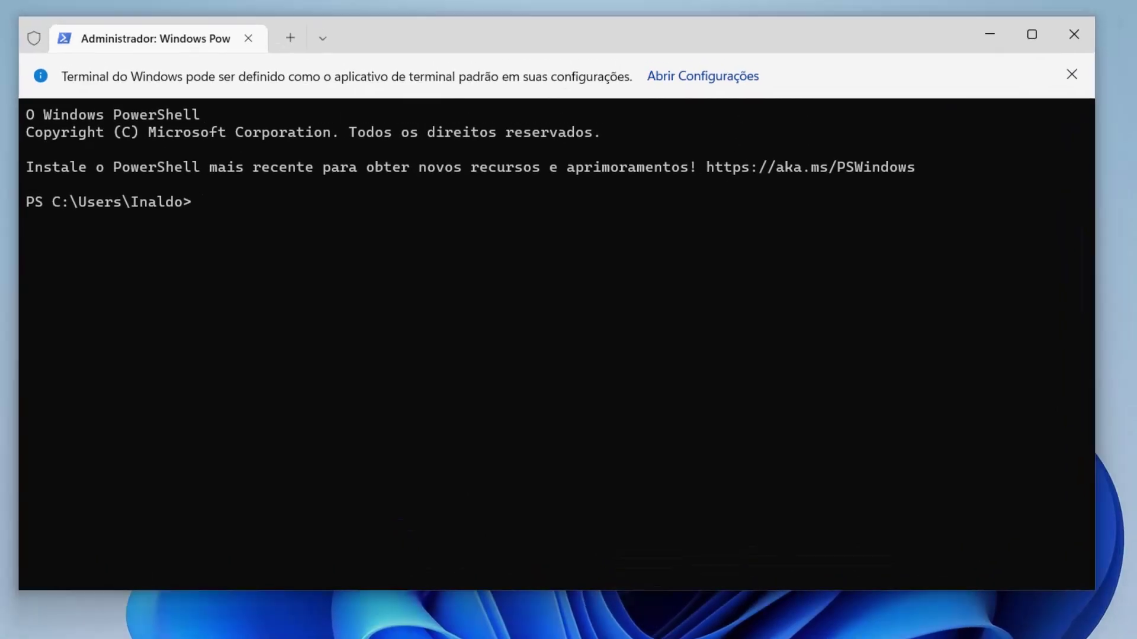
pyautogui.hotkey('alt', 'Tab')
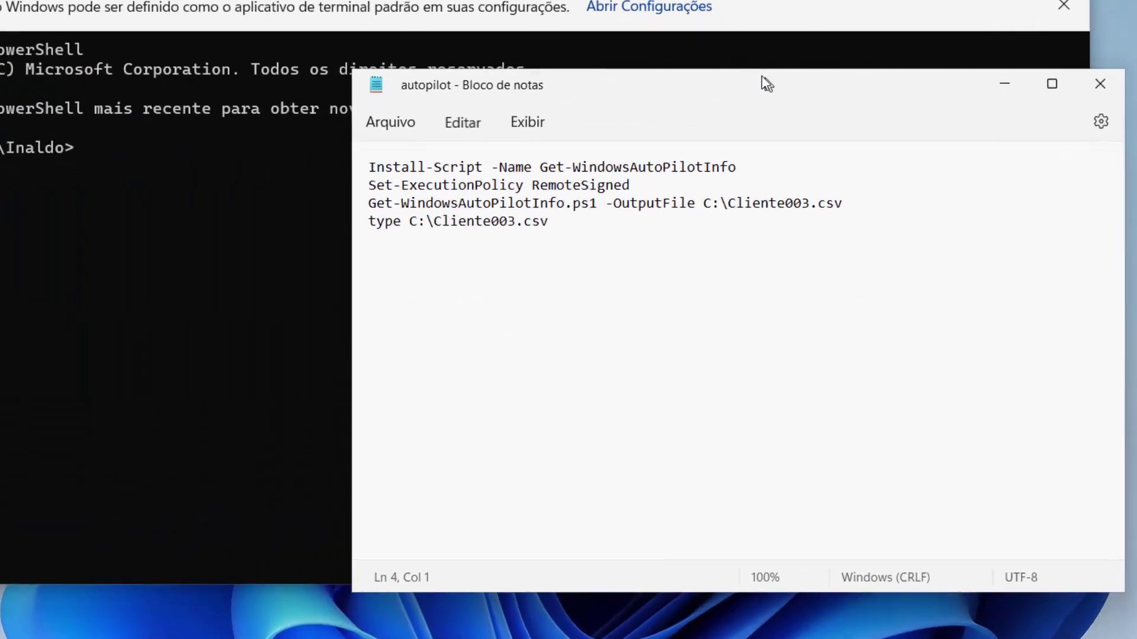
pyautogui.click(713, 134)
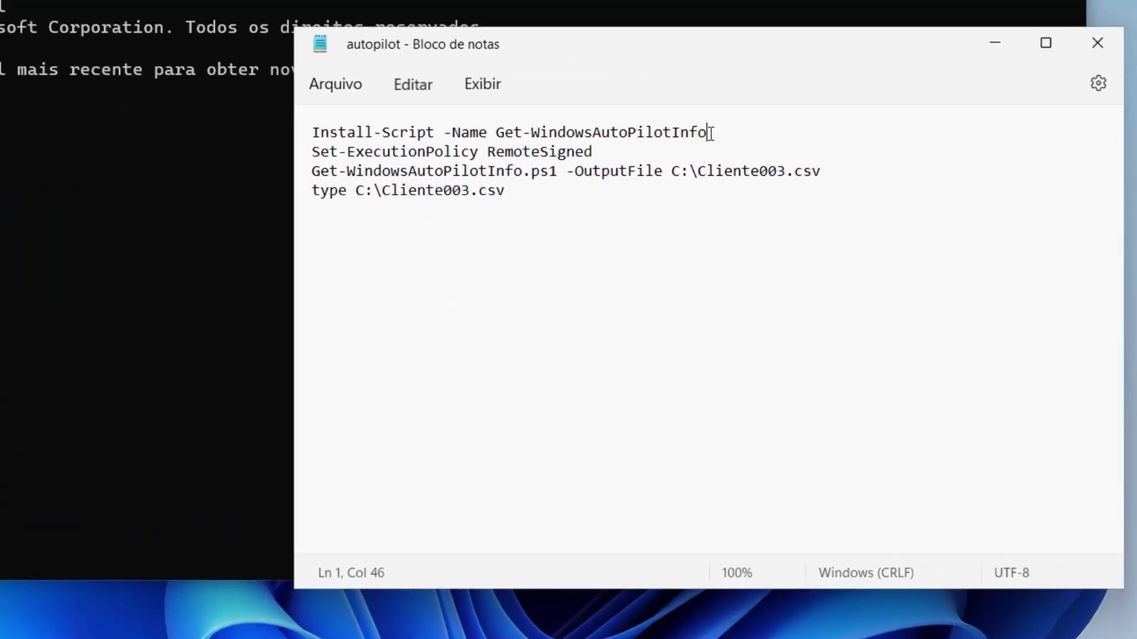
pyautogui.hotkey('alt', 'Tab')
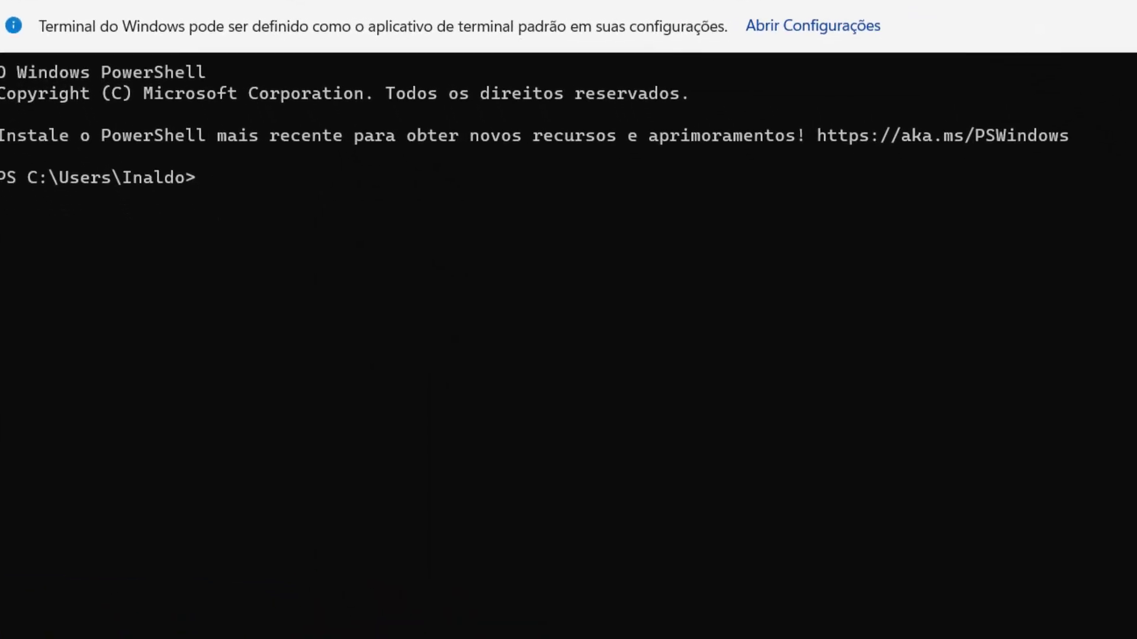
pyautogui.hotkey('alt', 'Tab')
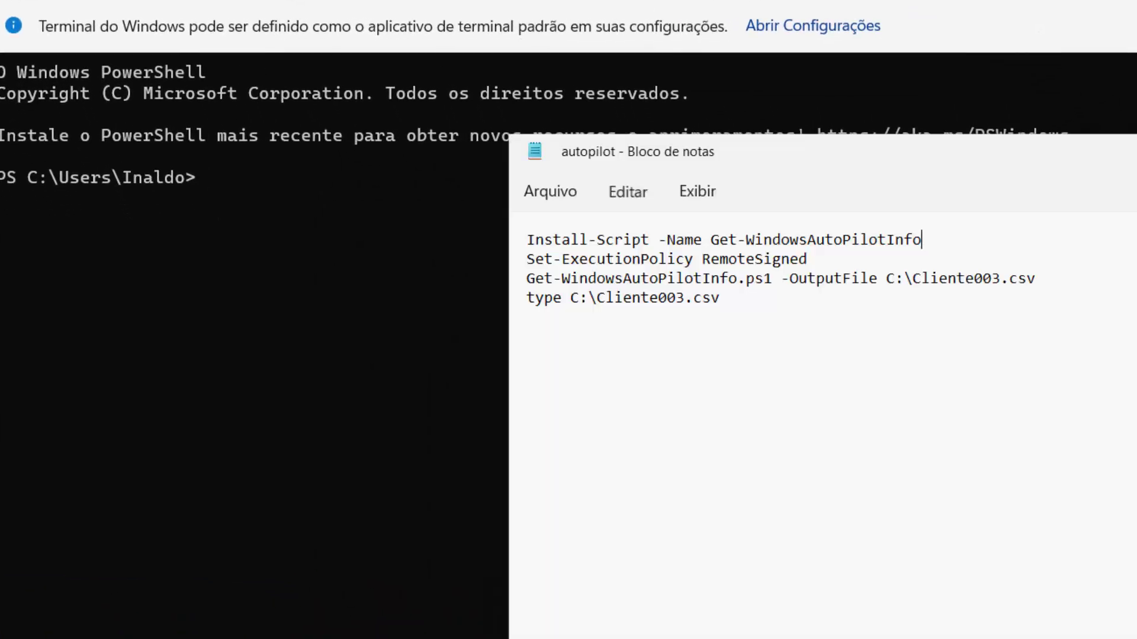
pyautogui.moveTo(923, 239); pyautogui.dragTo(521, 237)
pyautogui.hotkey('ctrl', 'c')
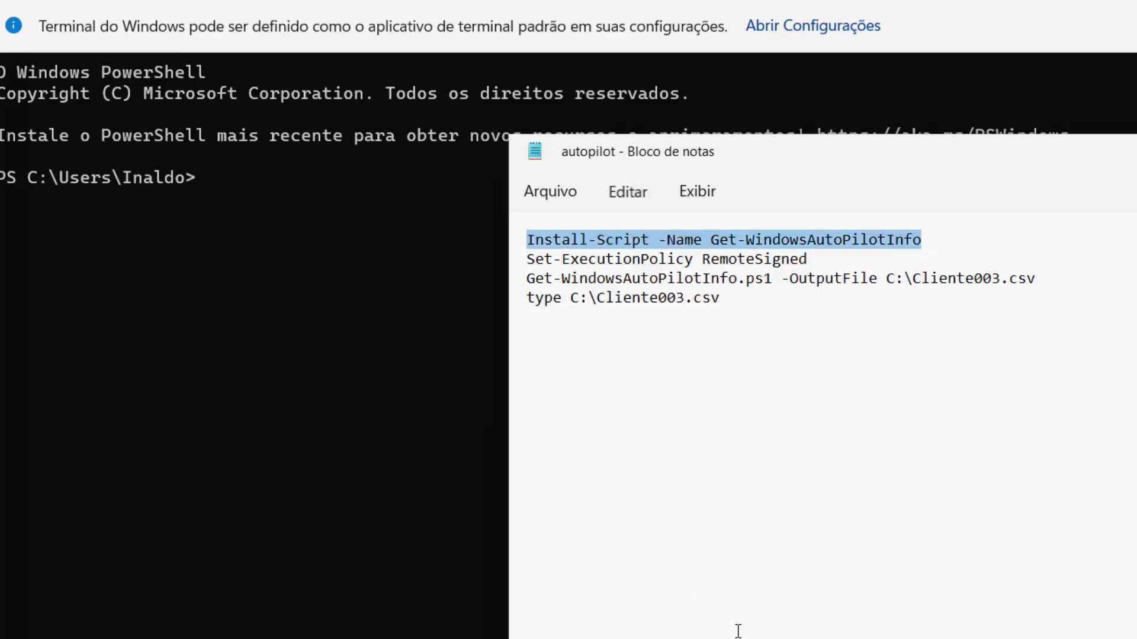
pyautogui.click(251, 248)
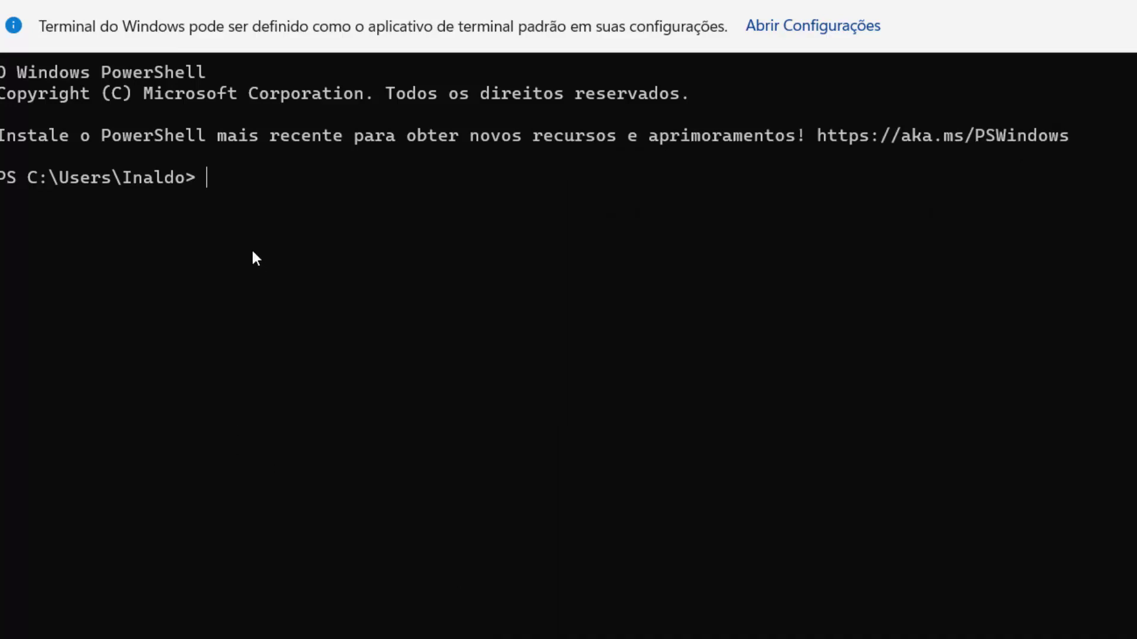
pyautogui.hotkey('ctrl', 'v')
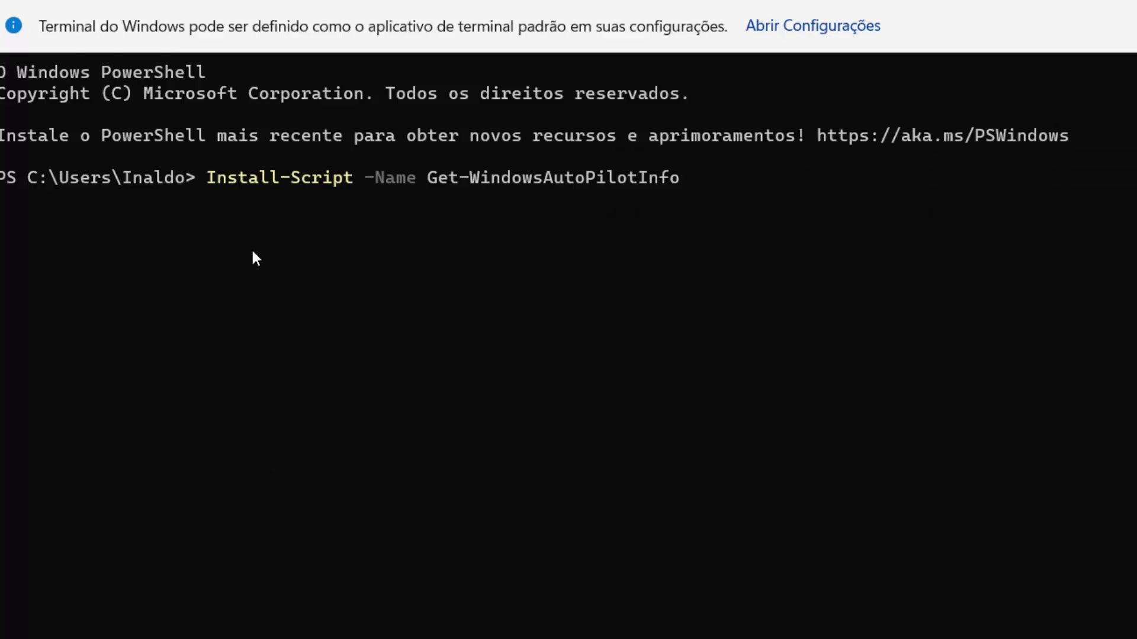
pyautogui.press('Return')
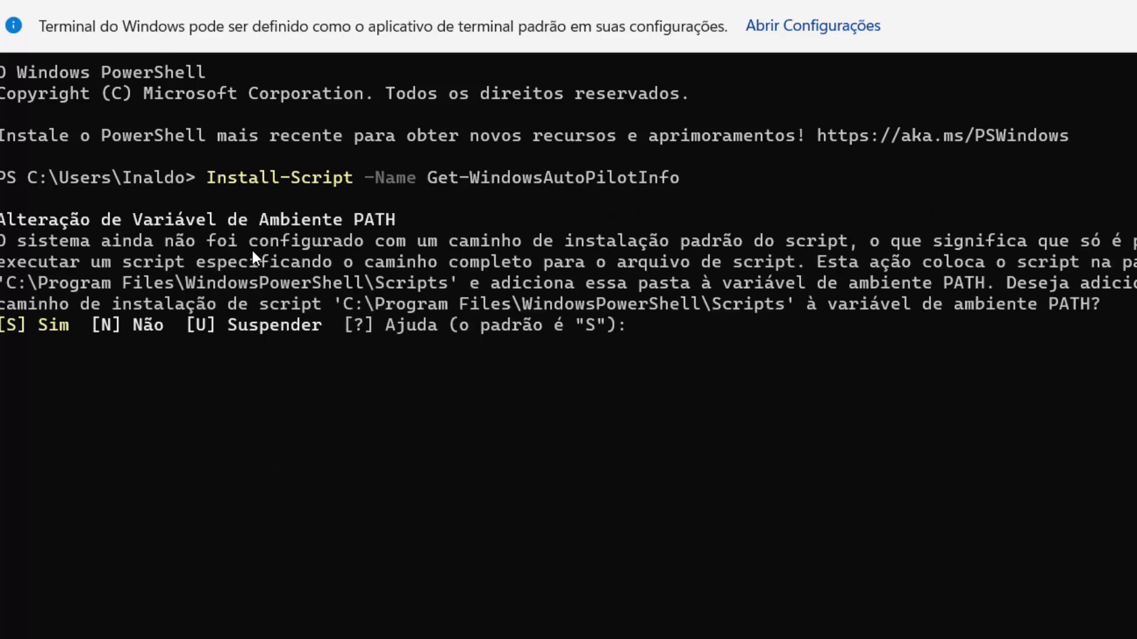
# Step: Answer s to accept the PATH change, the NuGet provider and the untrusted PSGallery repository
pyautogui.write('s')
pyautogui.press('Return')
pyautogui.write('s')
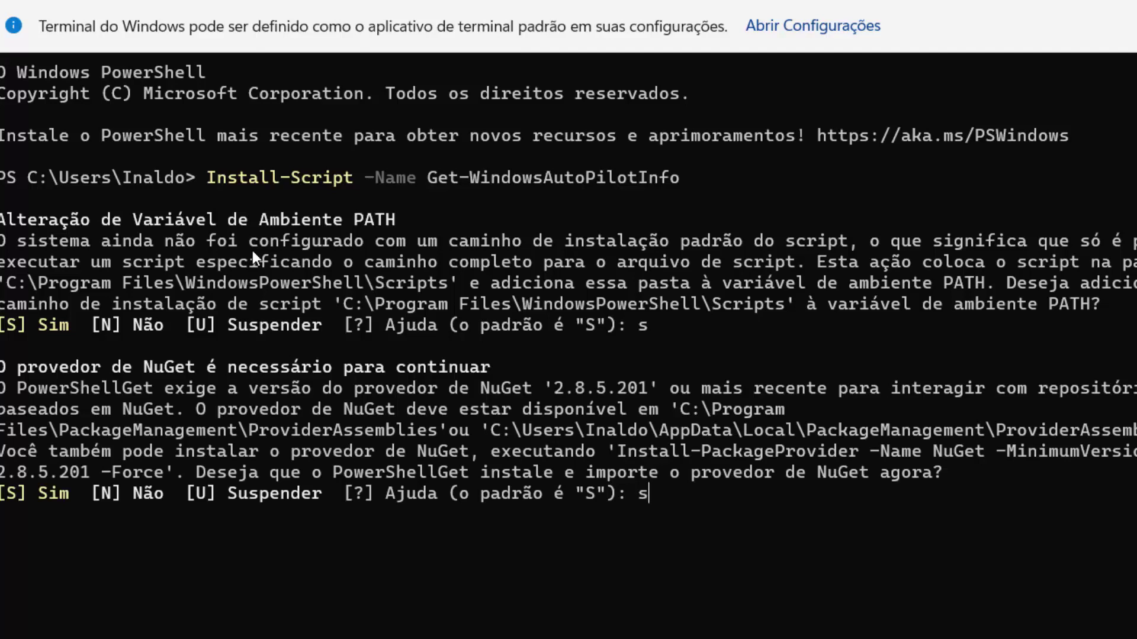
pyautogui.press('Return')
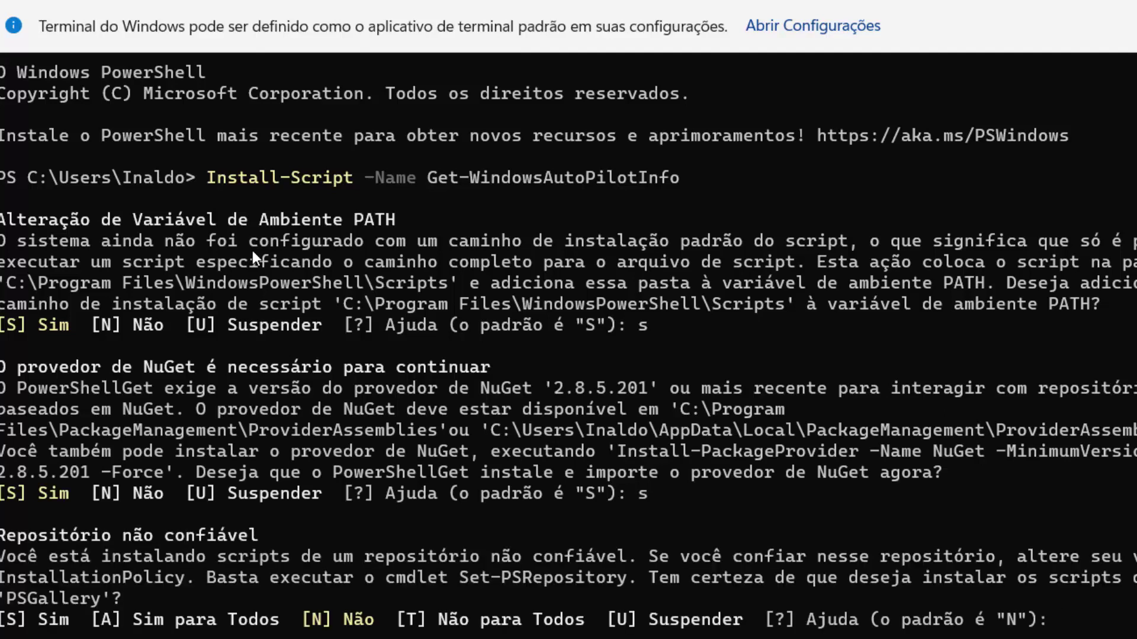
pyautogui.write('s')
pyautogui.press('Return')
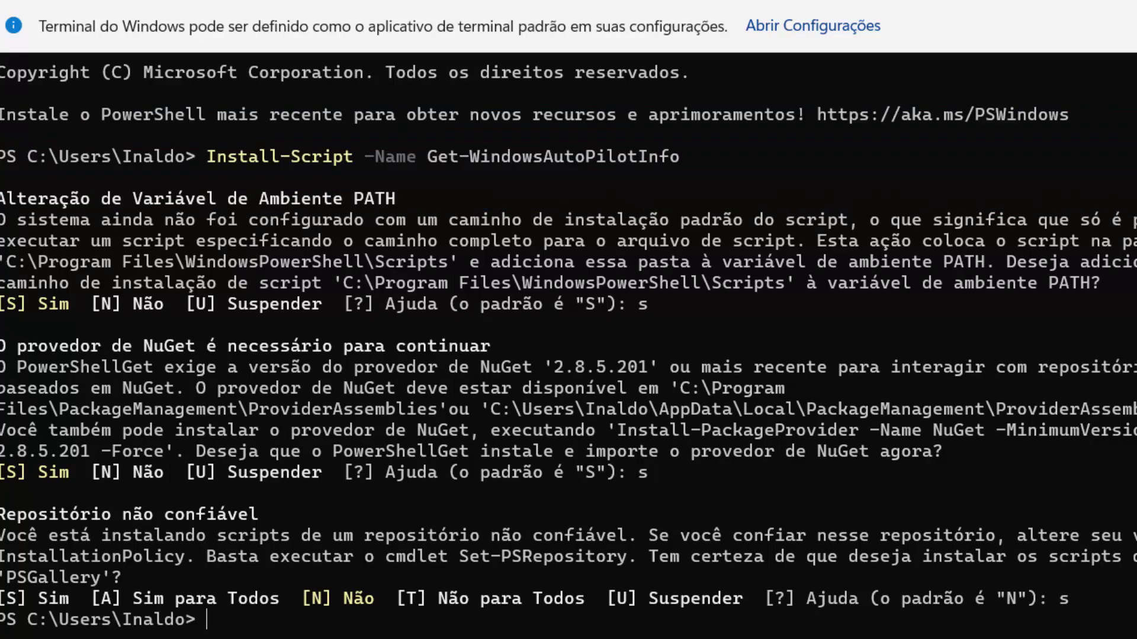
pyautogui.hotkey('alt', 'Tab')
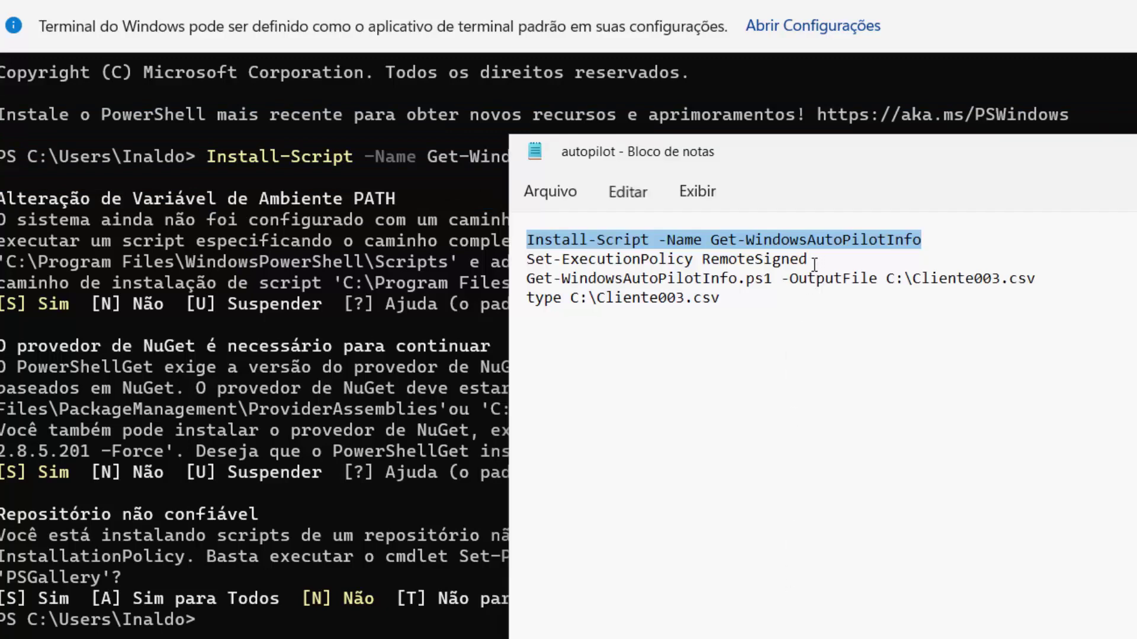
# Step: Run Set-ExecutionPolicy RemoteSigned in PowerShell, pasted from the autopilot notes
pyautogui.moveTo(808, 259); pyautogui.dragTo(528, 259)
pyautogui.press('super+c')
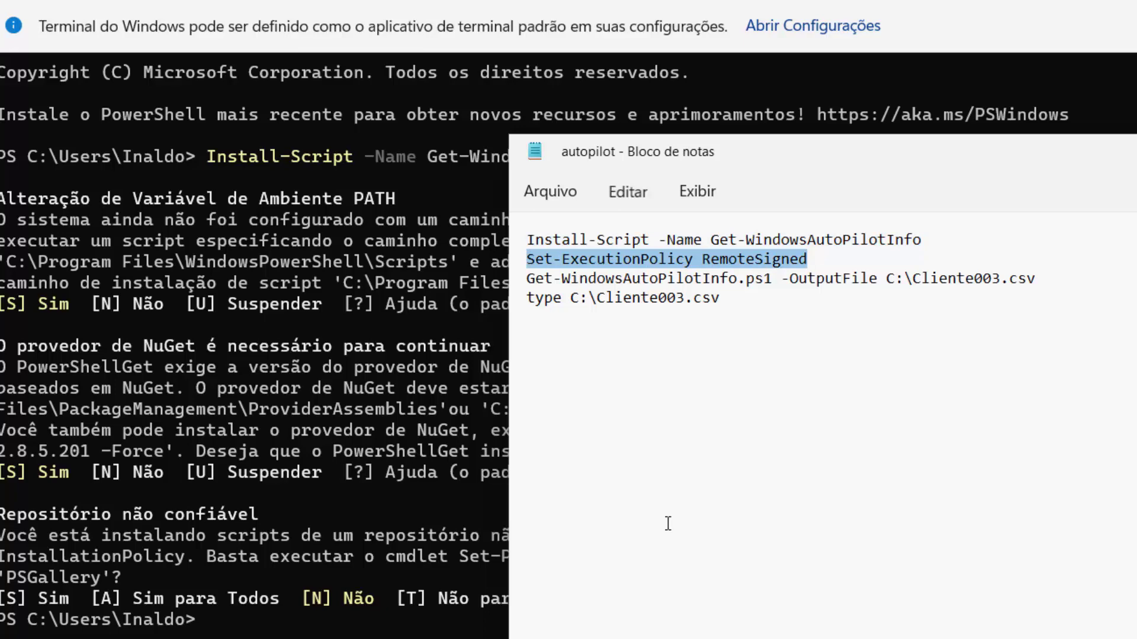
pyautogui.click(261, 616)
pyautogui.rightClick(260, 616)
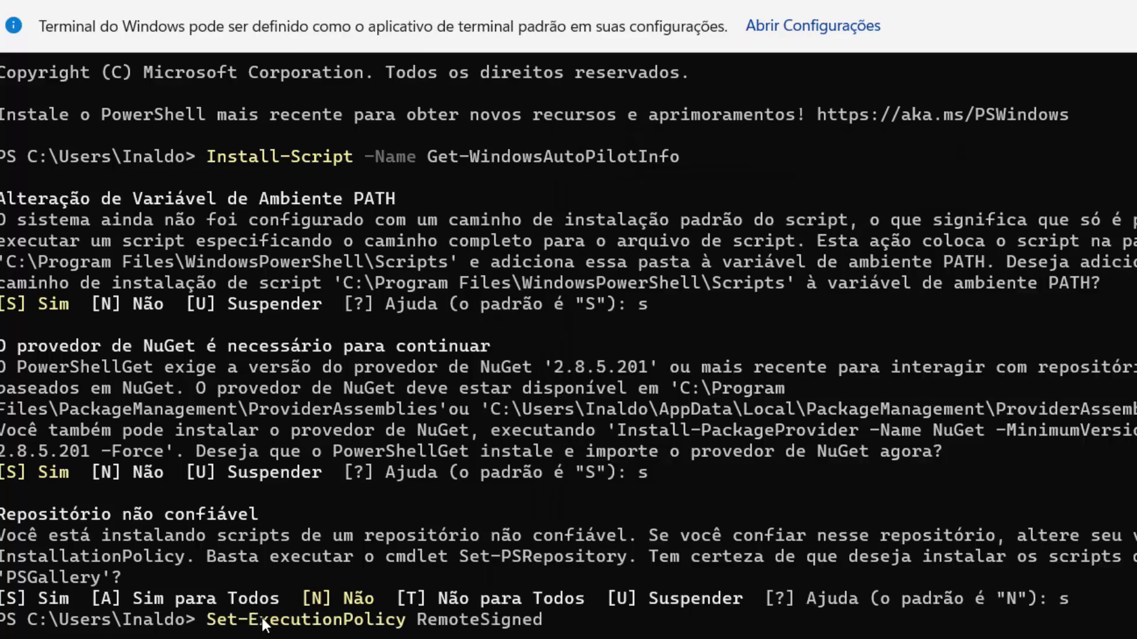
pyautogui.press('Return')
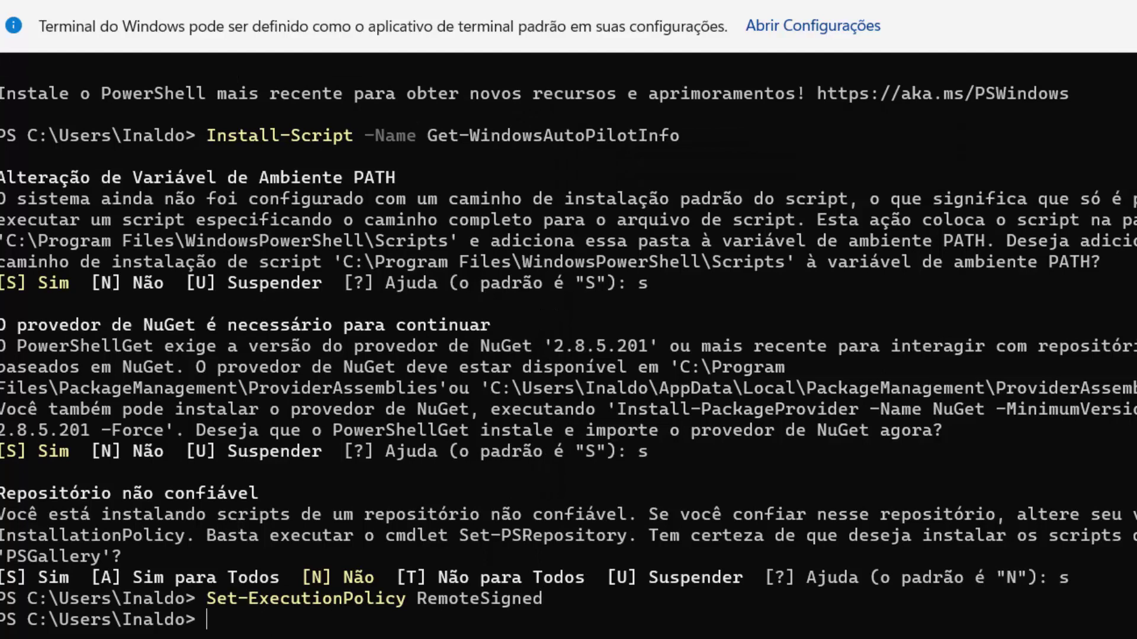
# Step: Run Get-WindowsAutoPilotInfo.ps1 -OutputFile C:\Cliente003.csv to export the hardware hash
pyautogui.hotkey('alt', 'Tab')
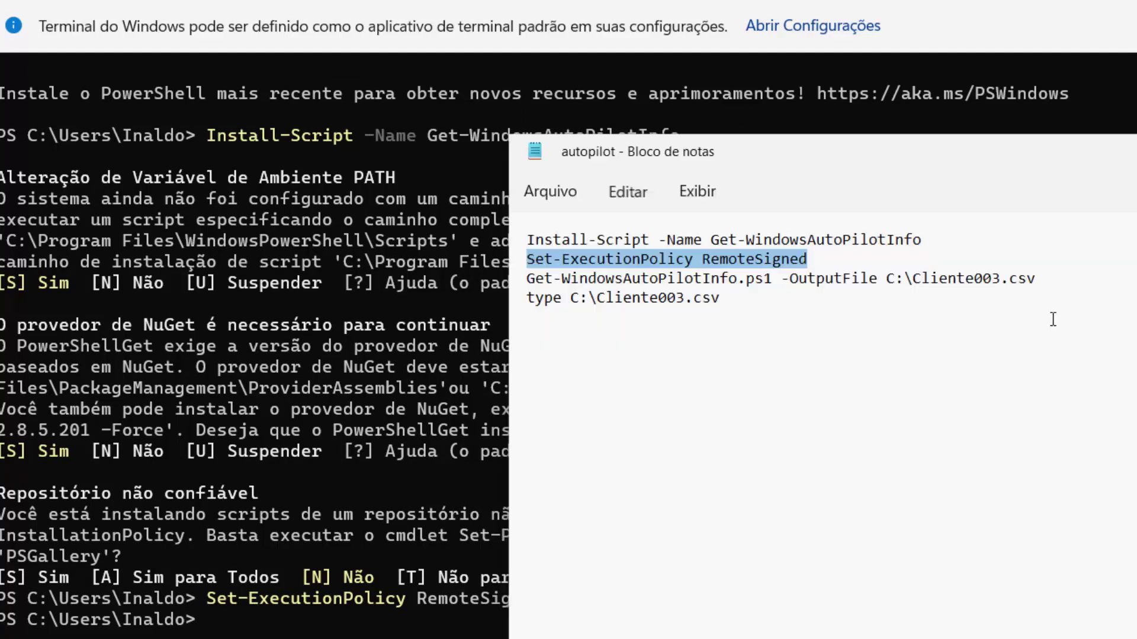
pyautogui.moveTo(1040, 282); pyautogui.dragTo(524, 278)
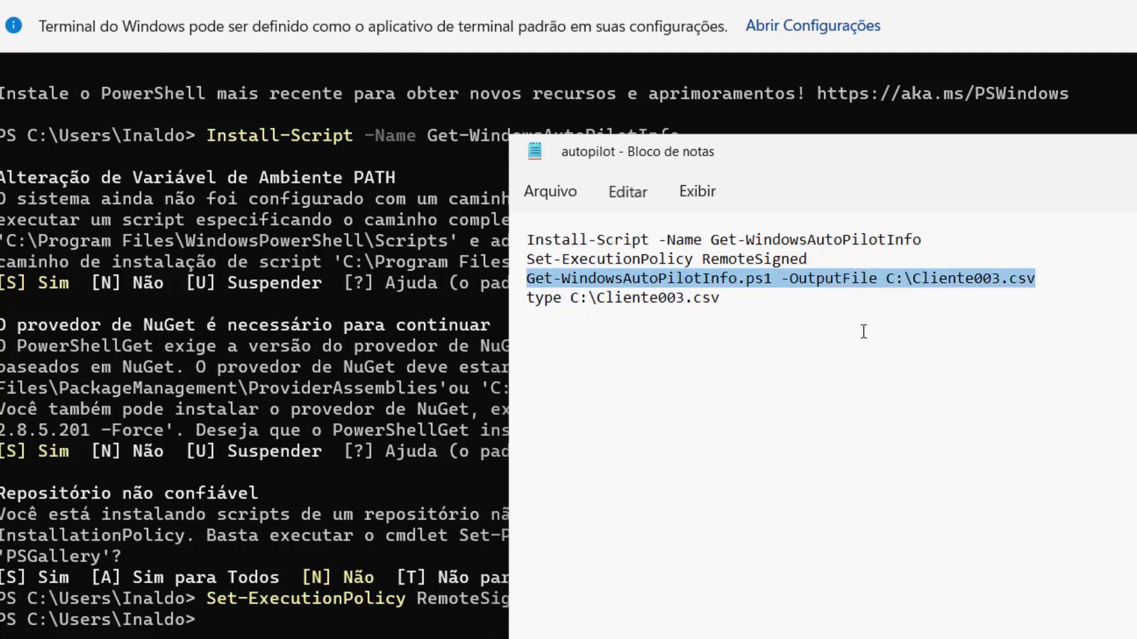
pyautogui.rightClick(869, 283)
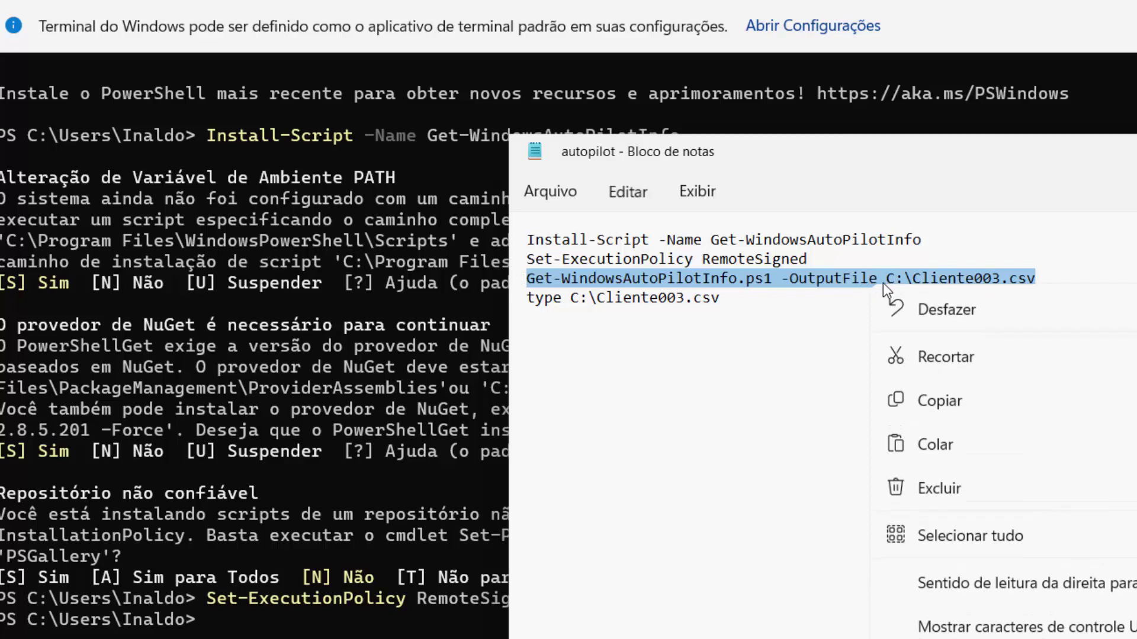
pyautogui.click(940, 399)
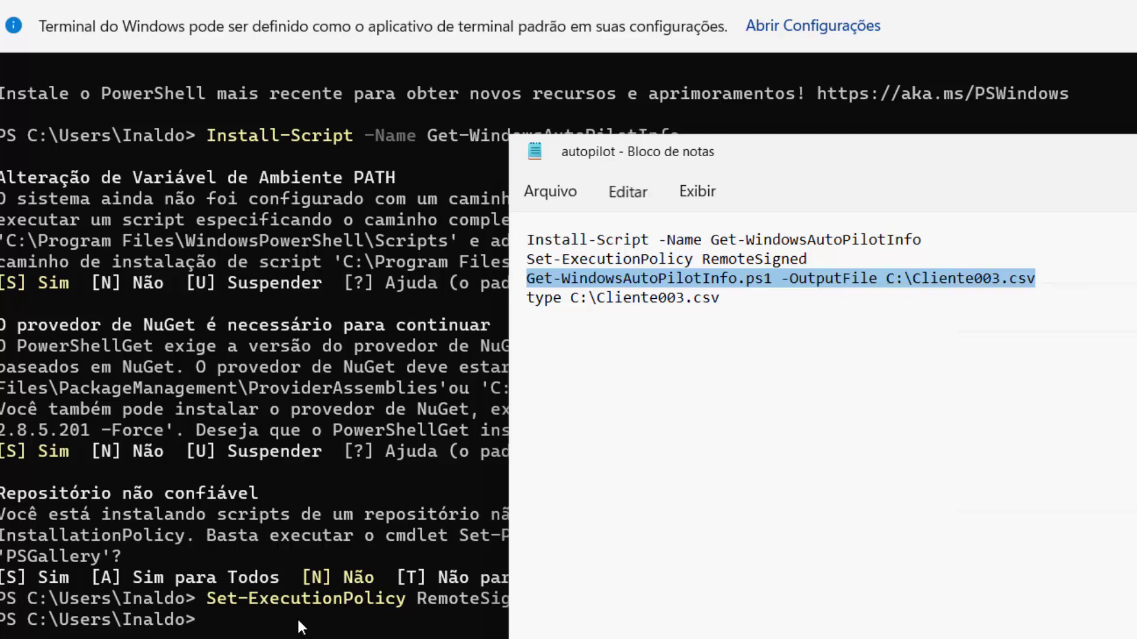
pyautogui.click(297, 620)
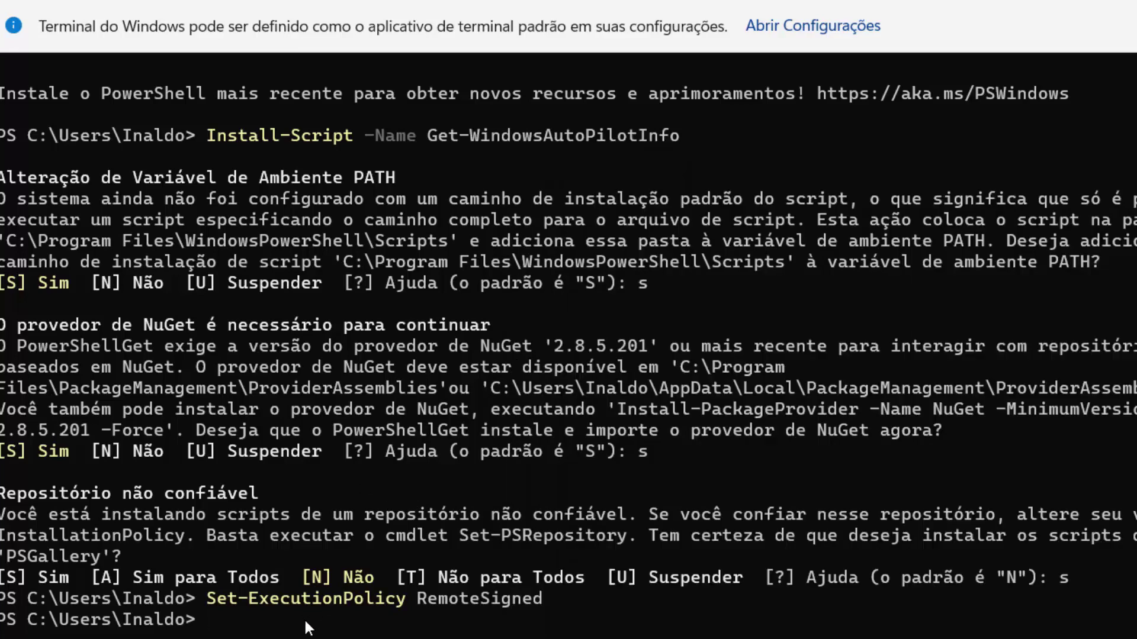
pyautogui.hotkey('ctrl', 'v')
pyautogui.press('Return')
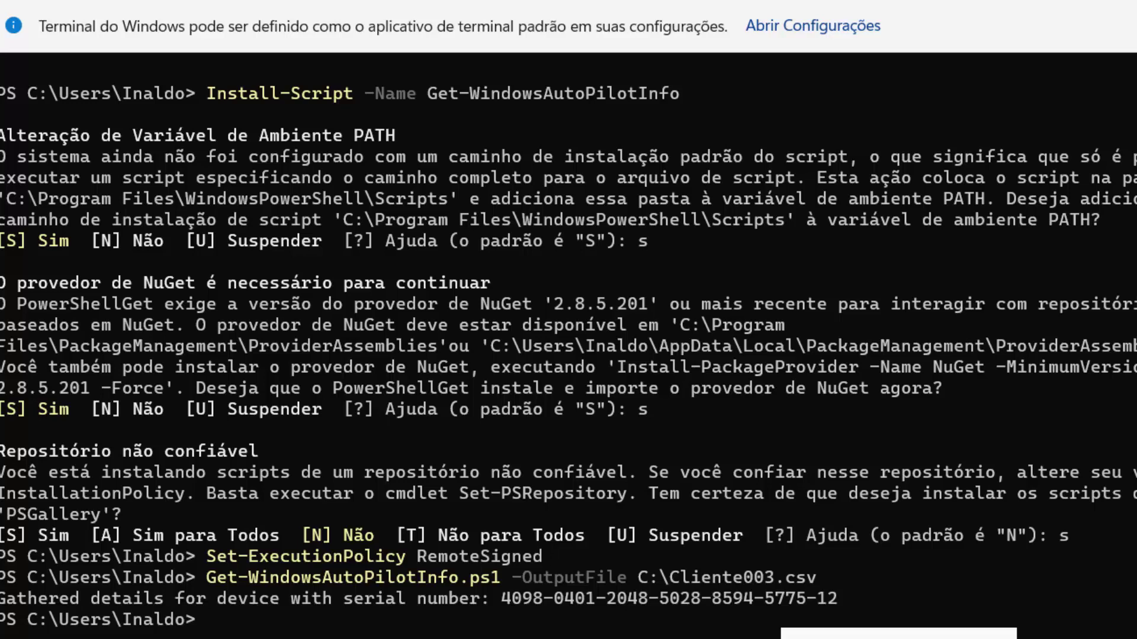
# Step: Run type C:\Cliente003.csv to display the exported file's contents
pyautogui.hotkey('alt', 'Tab')
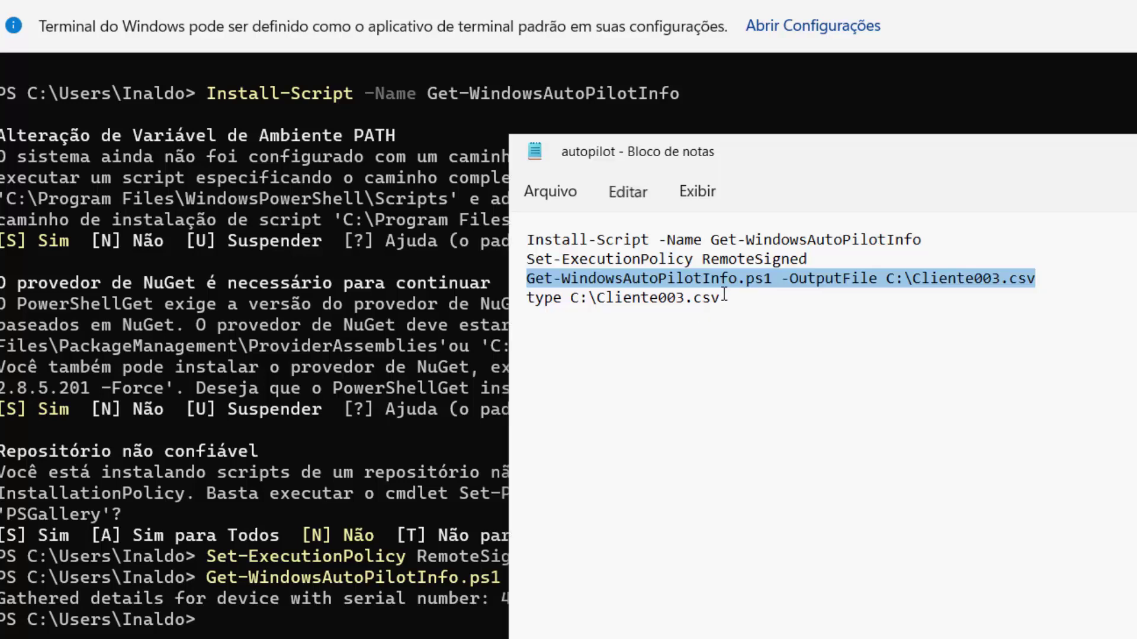
pyautogui.moveTo(719, 298); pyautogui.dragTo(527, 303)
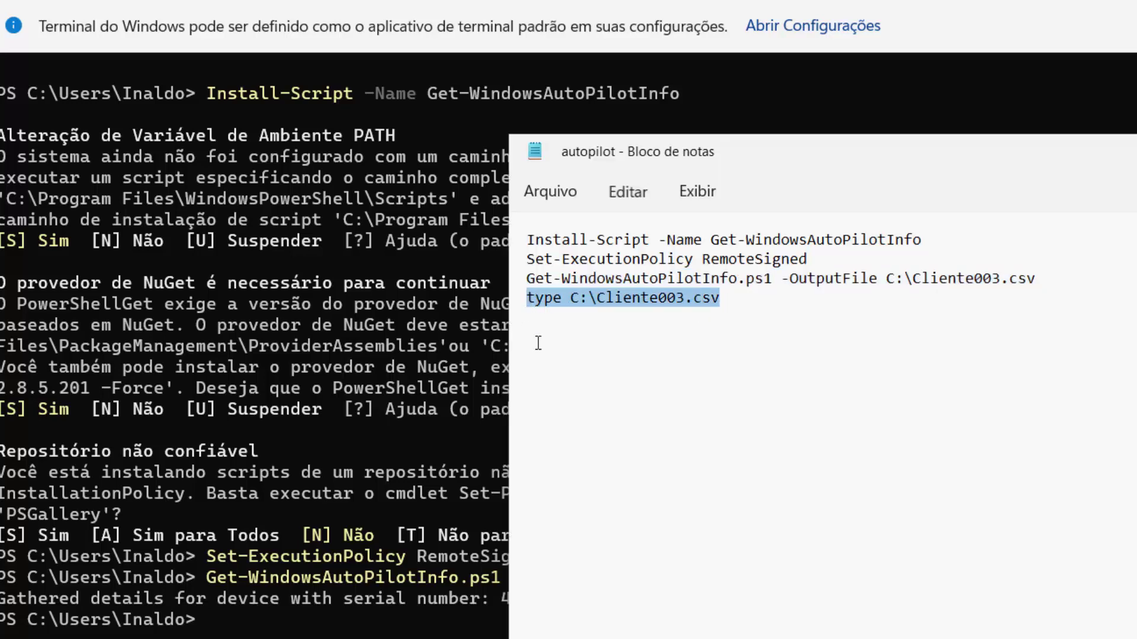
pyautogui.click(299, 632)
pyautogui.rightClick(299, 633)
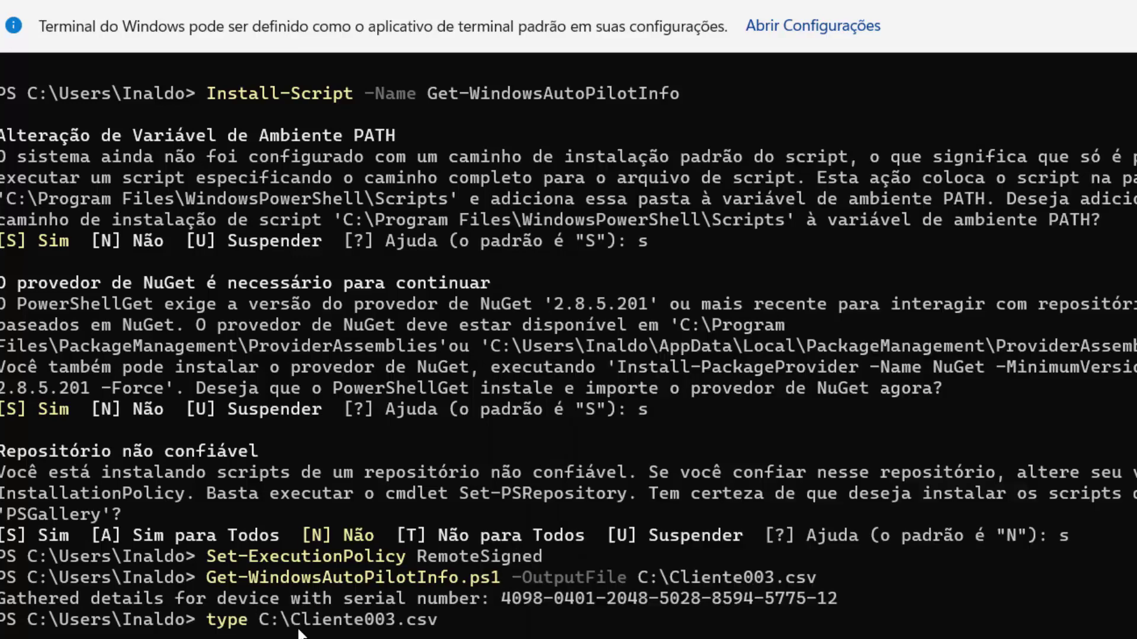
pyautogui.press('Return')
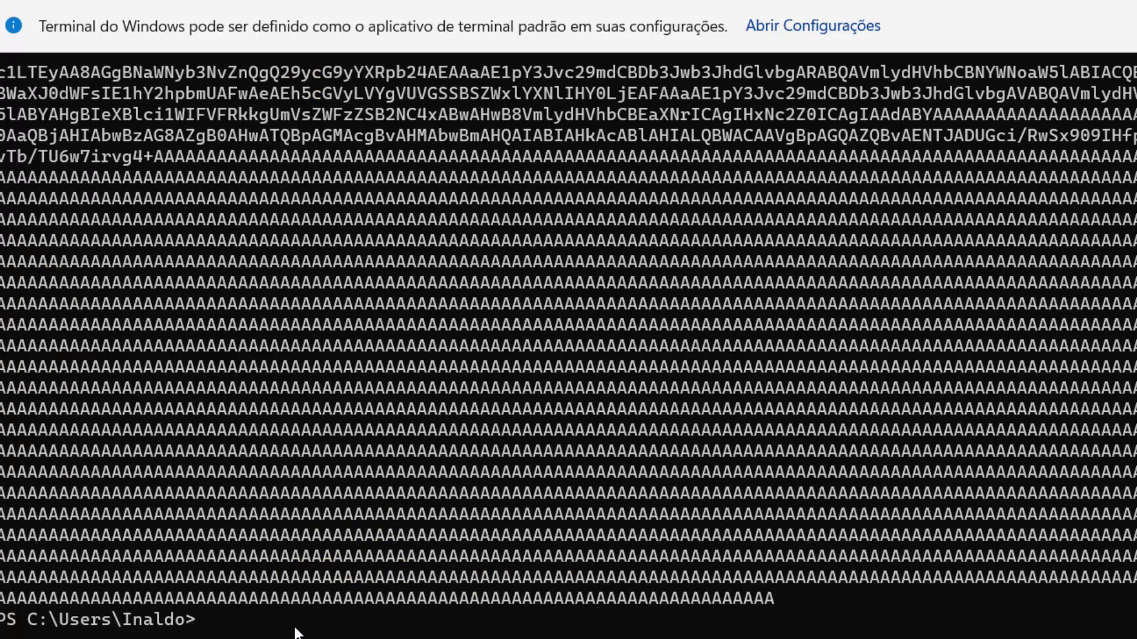
pyautogui.scroll(1, 663, 222)
pyautogui.scroll(-1, 665, 232)
pyautogui.scroll(3, 824, 245)
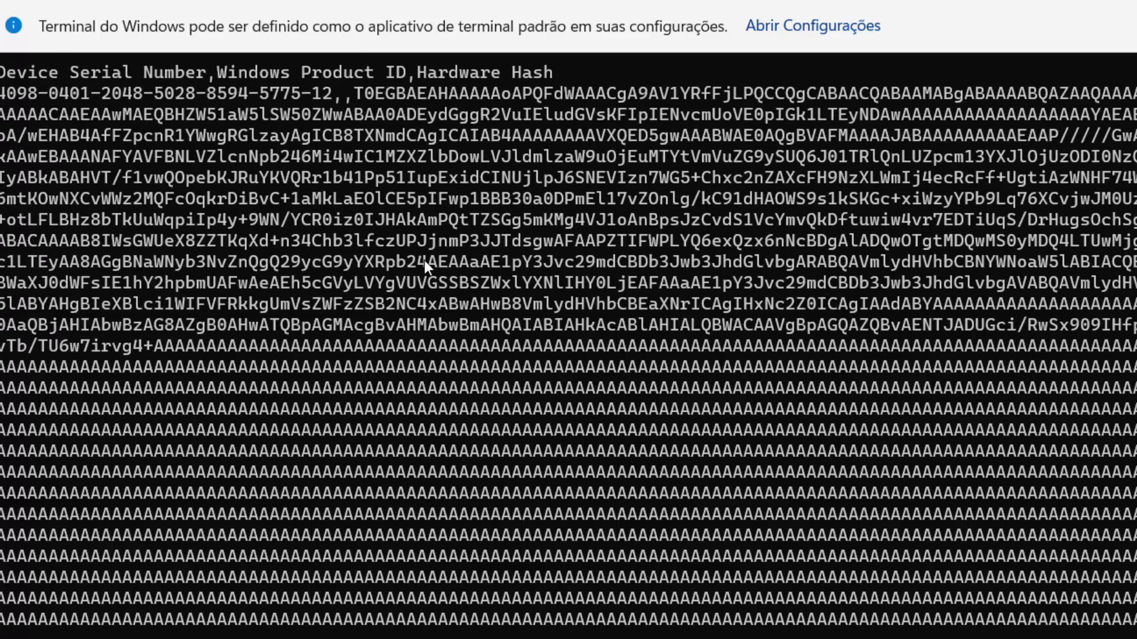
pyautogui.scroll(1, 846, 208)
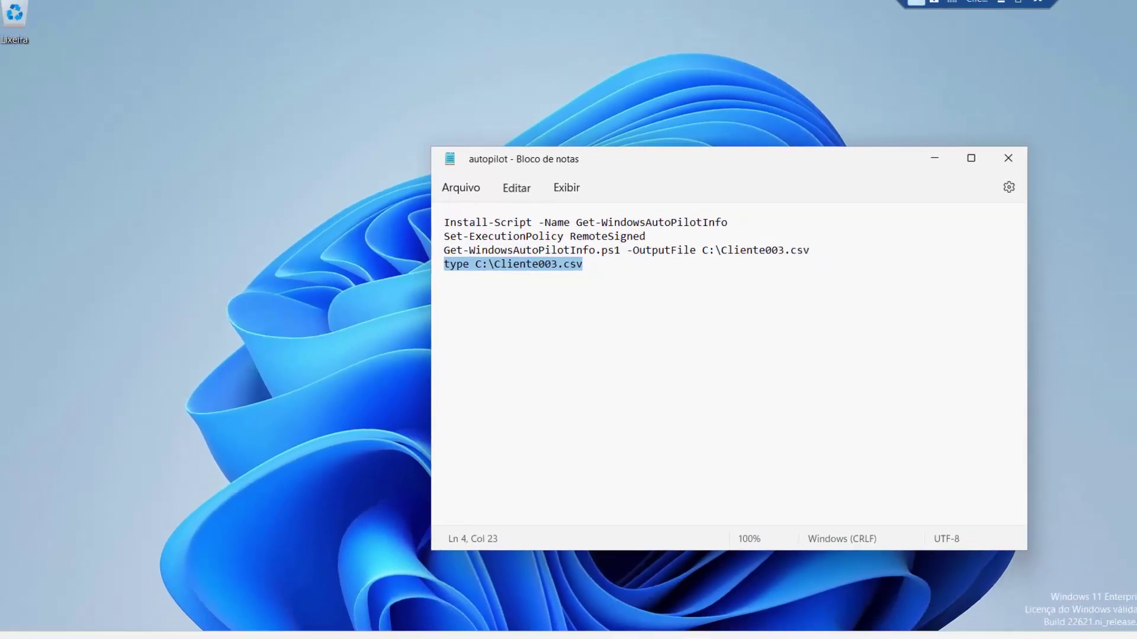
# Step: Copy Cliente003.csv from Local Disk (C:) and paste it into the \\serveraz\c$ folder
pyautogui.click(569, 623)
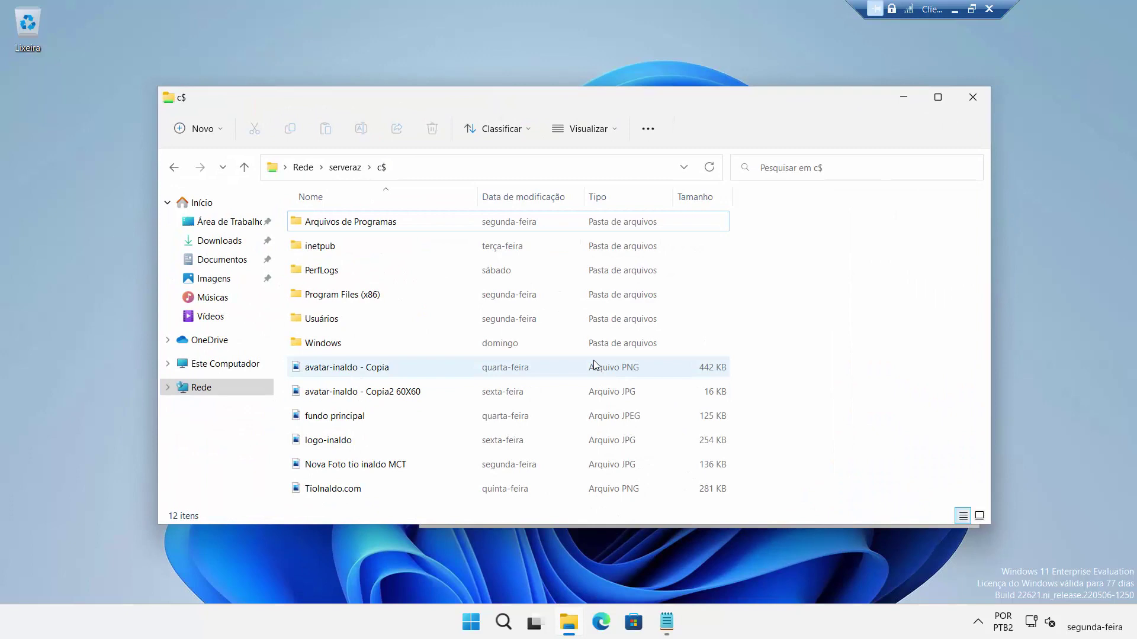
pyautogui.press('super+e')
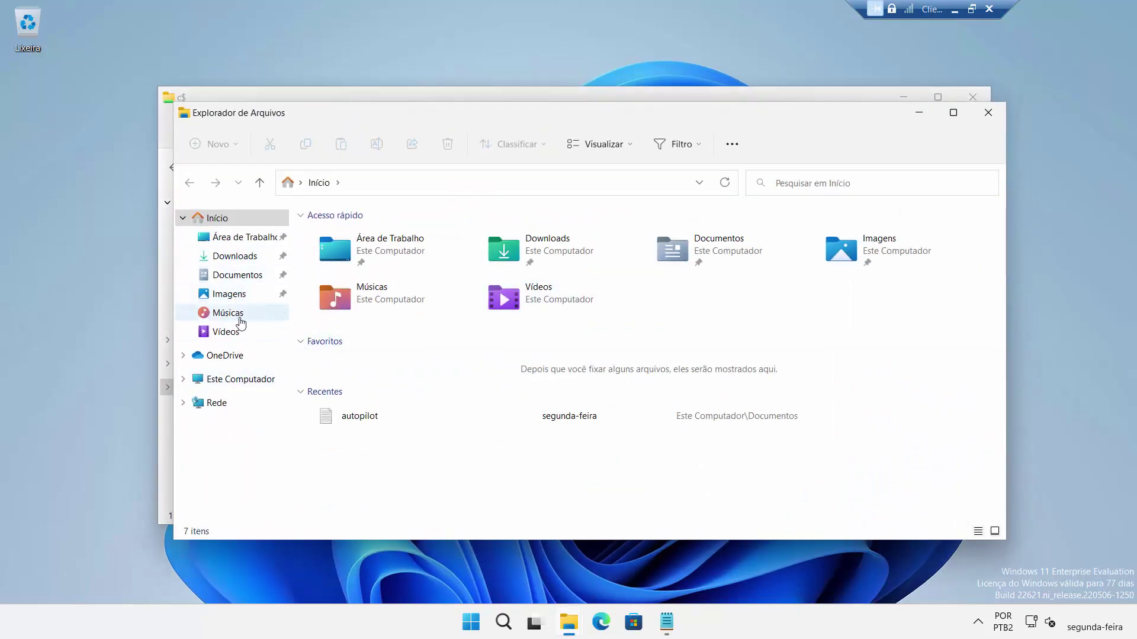
pyautogui.click(242, 382)
pyautogui.doubleClick(379, 335)
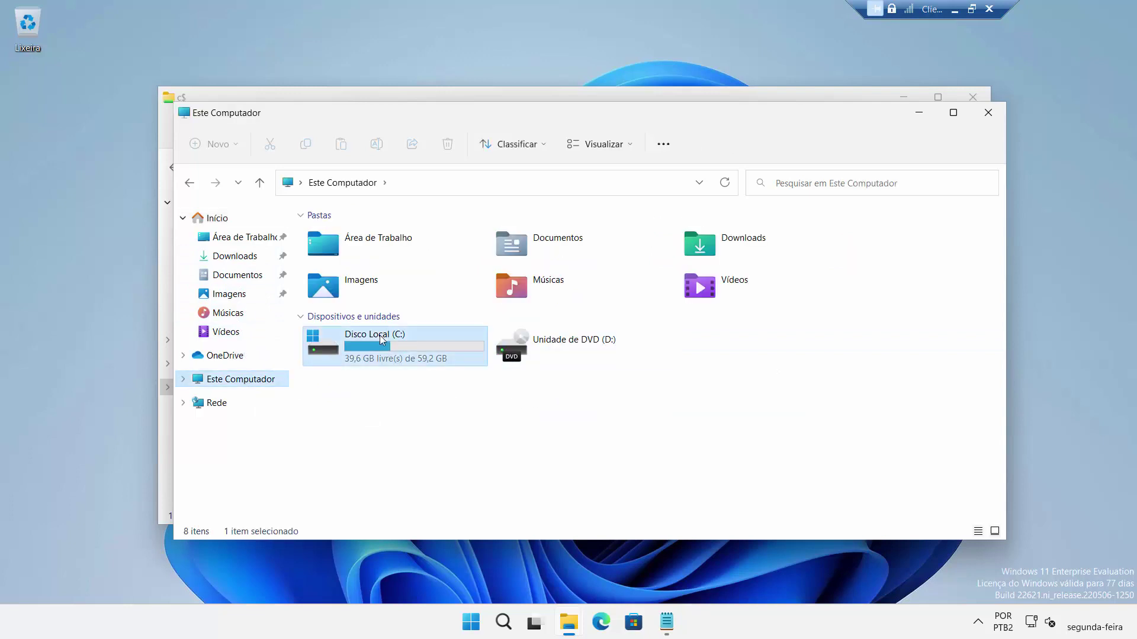
pyautogui.click(330, 361)
pyautogui.rightClick(333, 363)
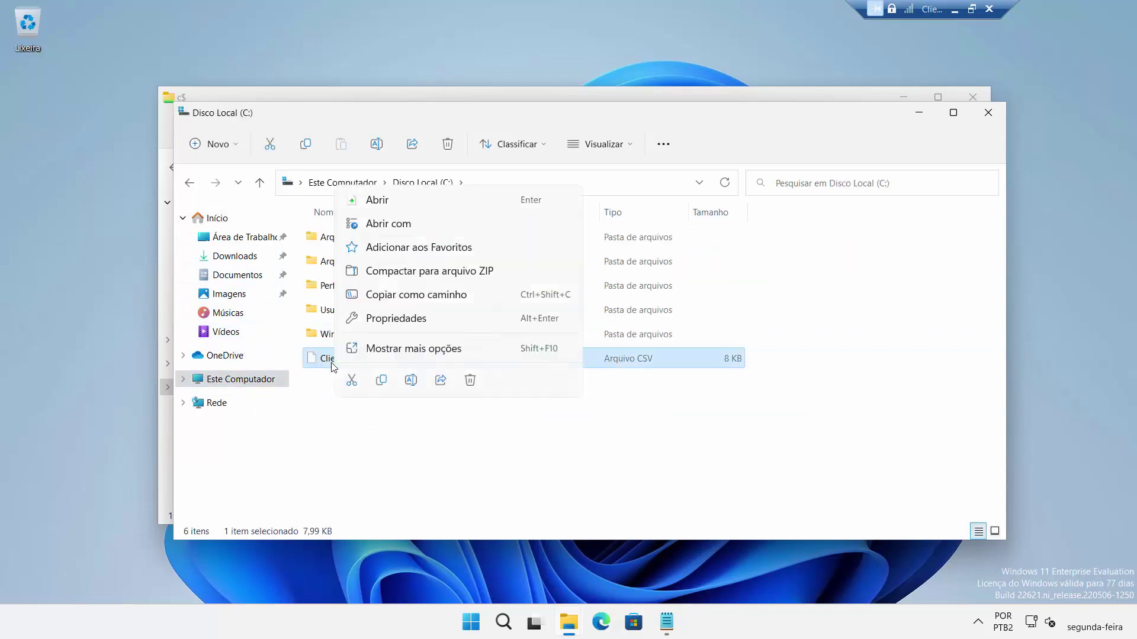
pyautogui.click(349, 94)
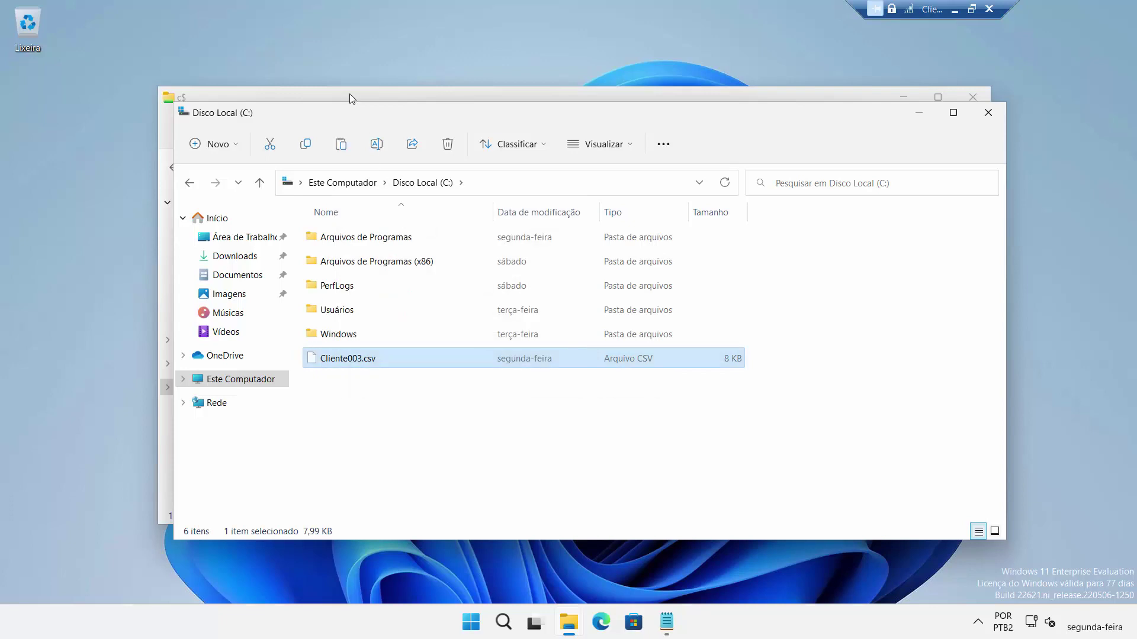
pyautogui.click(350, 93)
pyautogui.rightClick(823, 409)
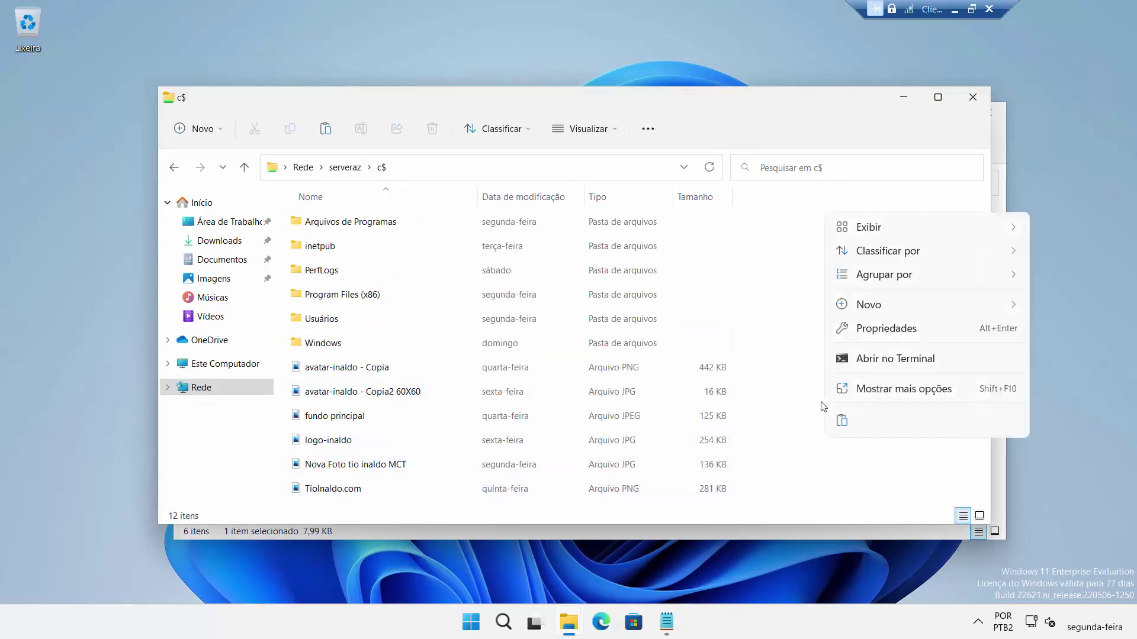
pyautogui.click(842, 421)
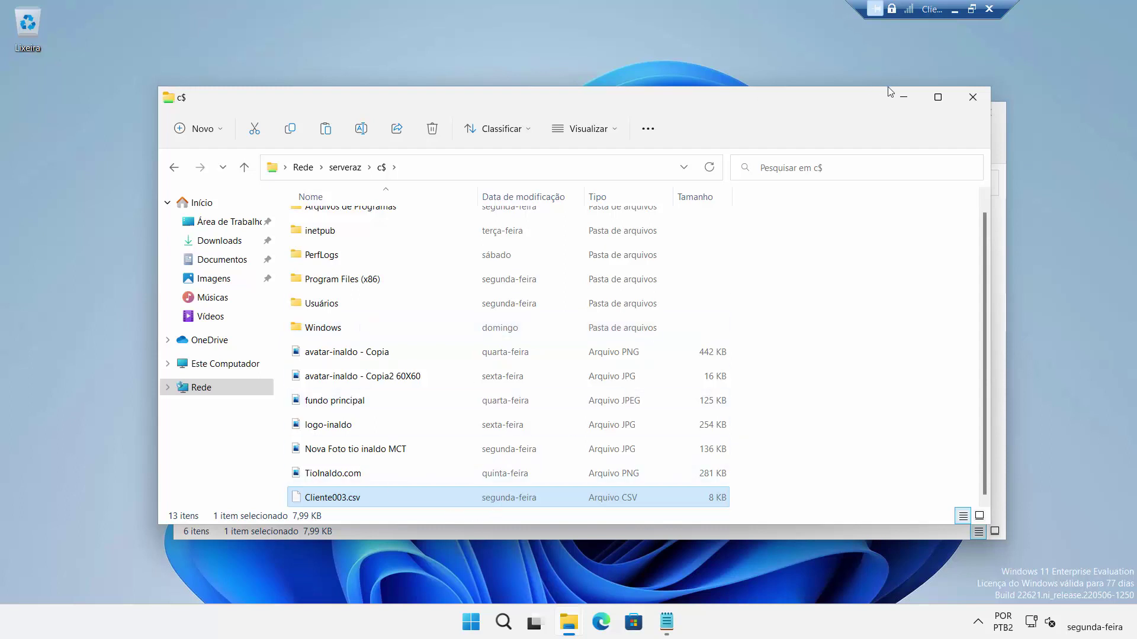
pyautogui.click(918, 94)
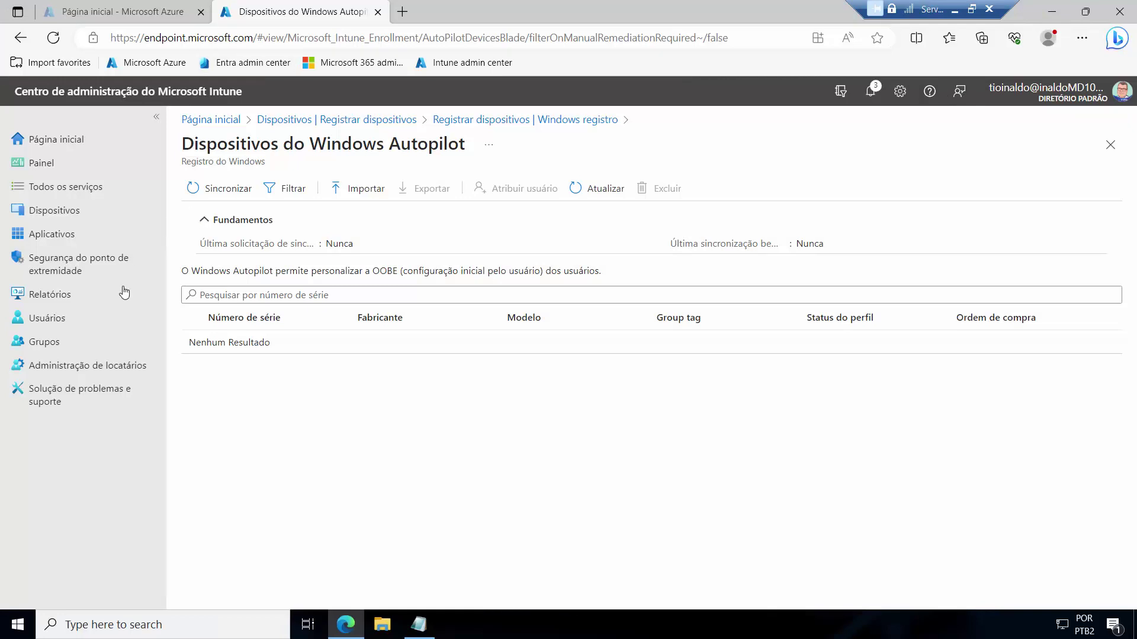
# Step: Import Cliente003.csv into Windows Autopilot devices, adding the Microsoft Corporation Virtual Machine
pyautogui.click(371, 186)
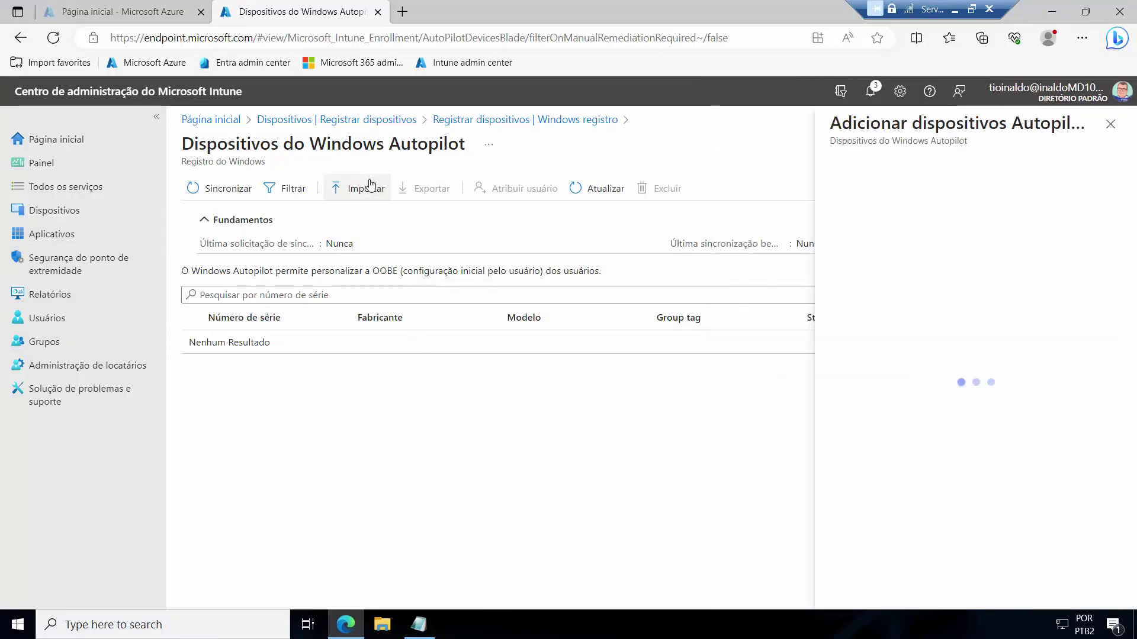
pyautogui.click(1092, 293)
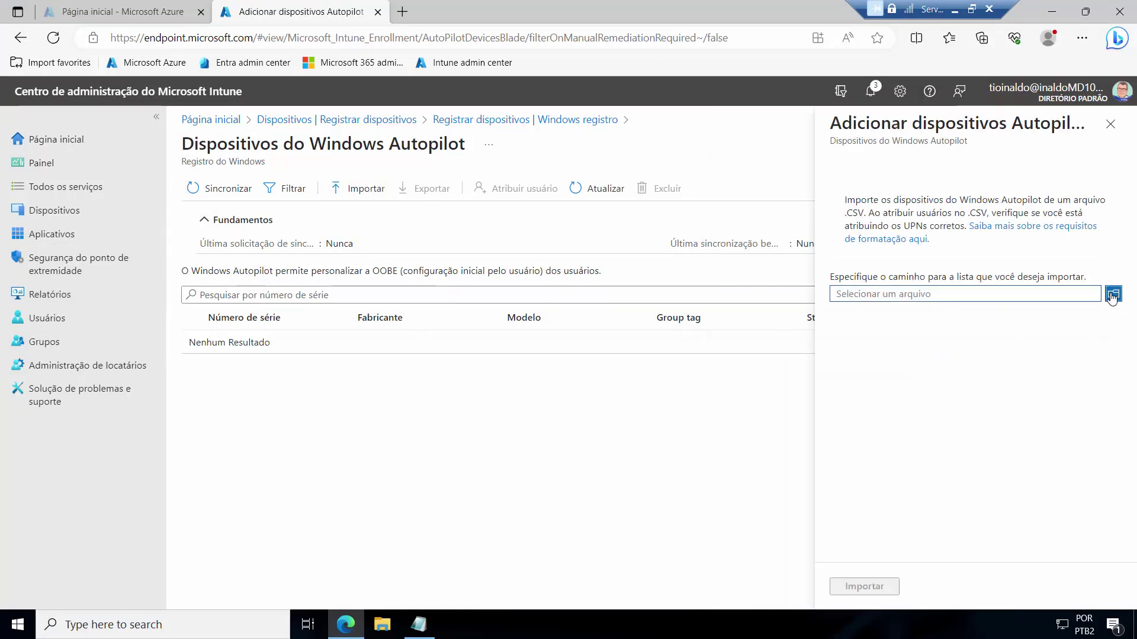
pyautogui.click(238, 236)
pyautogui.scroll(-1, 236, 204)
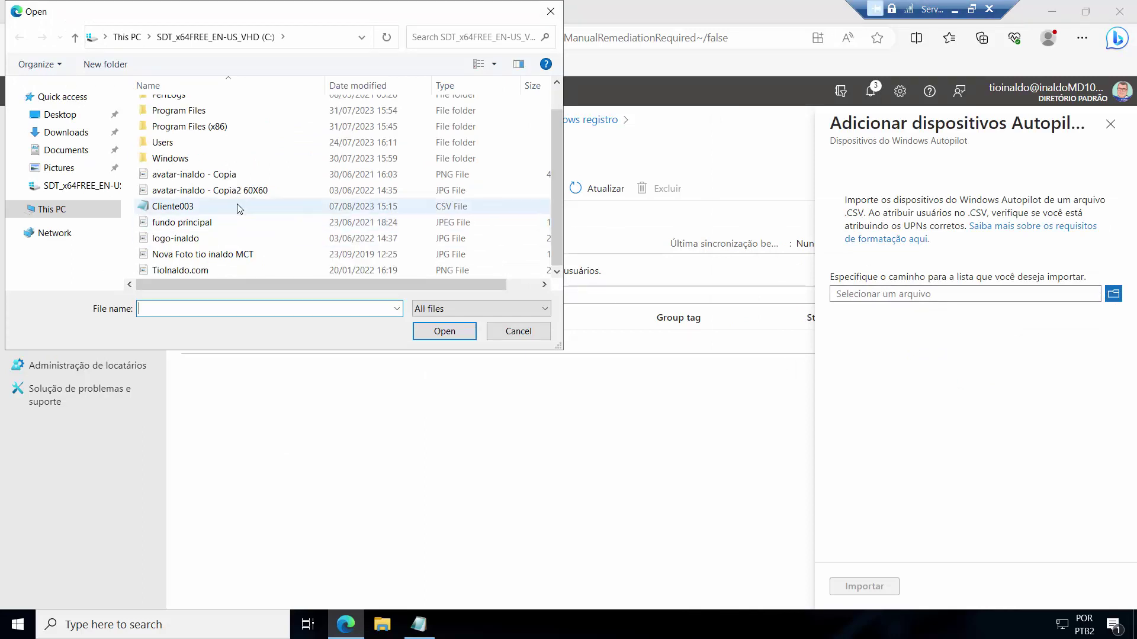
pyautogui.click(448, 332)
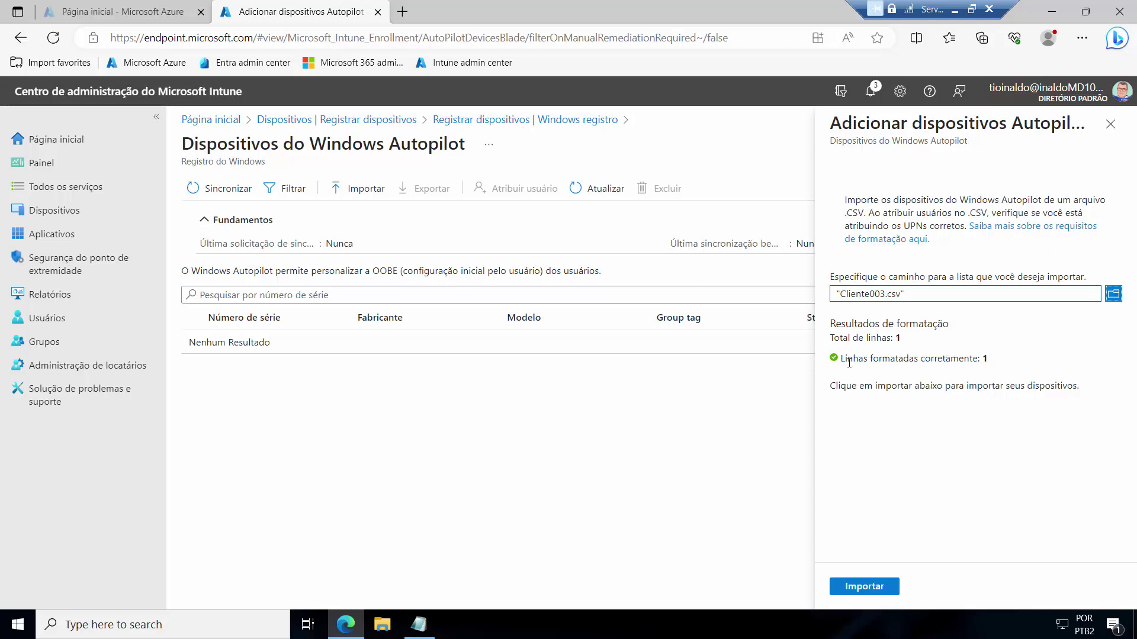
pyautogui.click(864, 589)
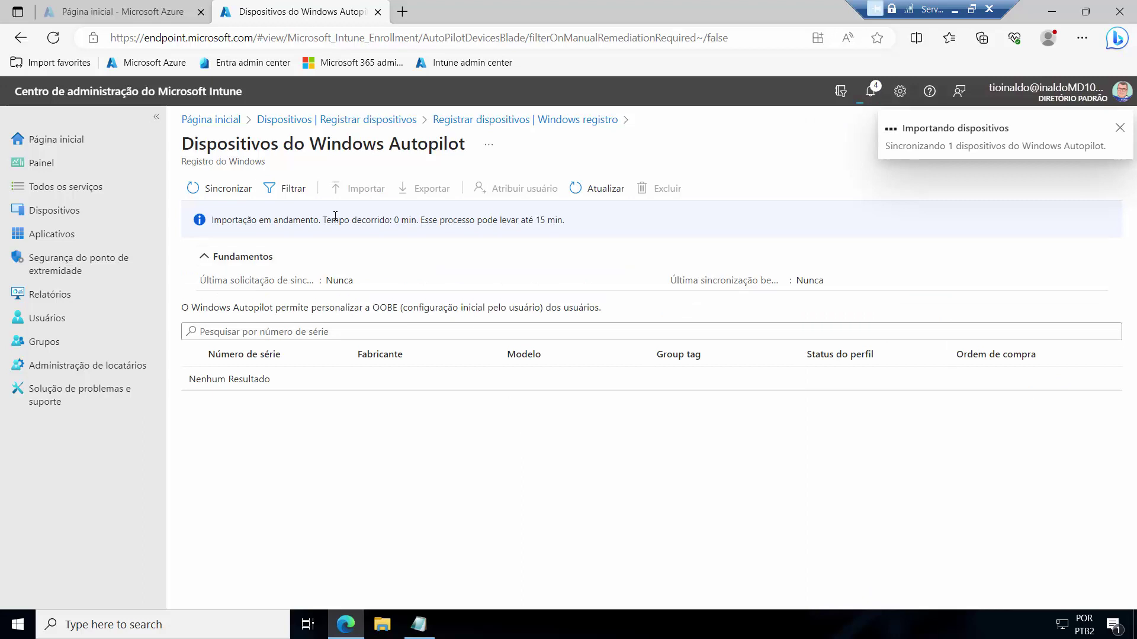
pyautogui.moveTo(424, 220); pyautogui.dragTo(566, 222)
pyautogui.click(575, 232)
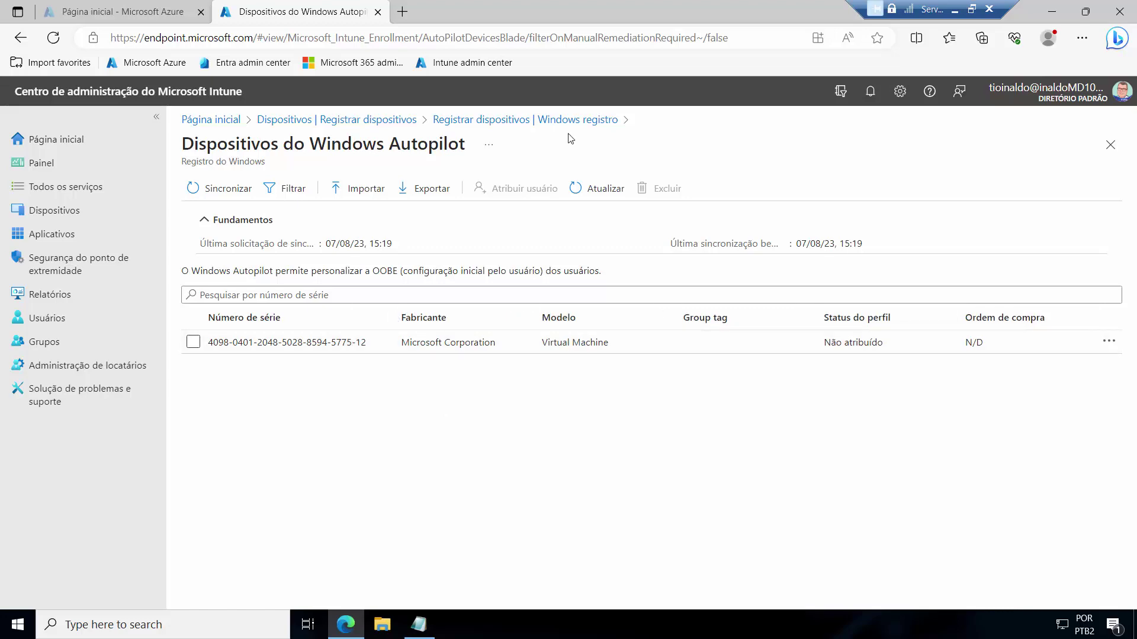
# Step: Check the Autopilot deployment profile from the Windows enrollment page
pyautogui.click(513, 120)
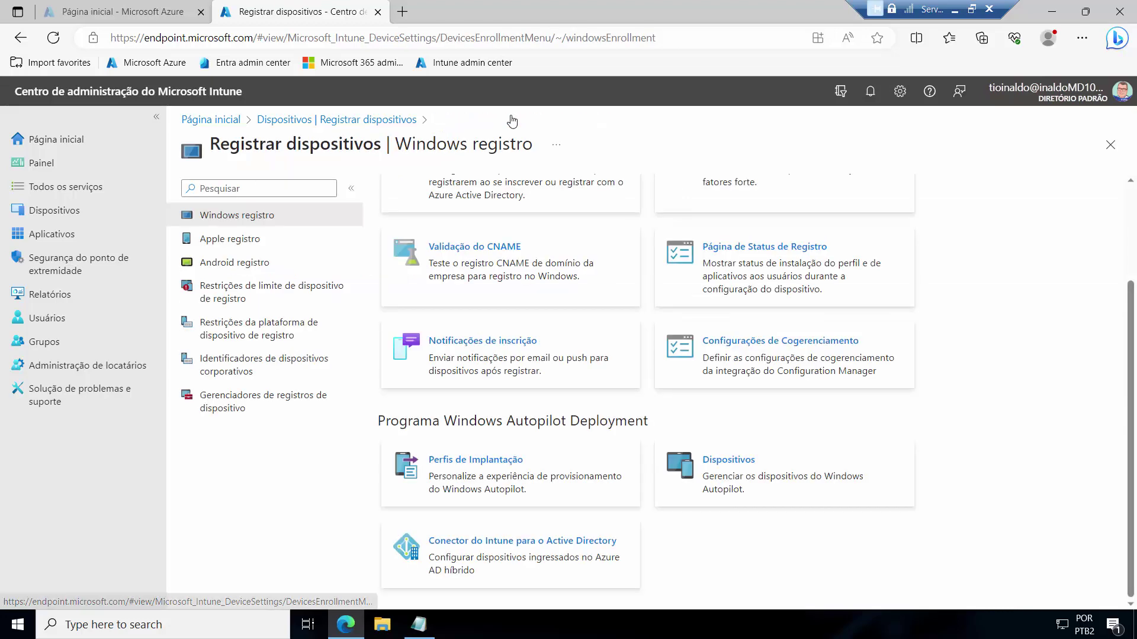
pyautogui.click(466, 461)
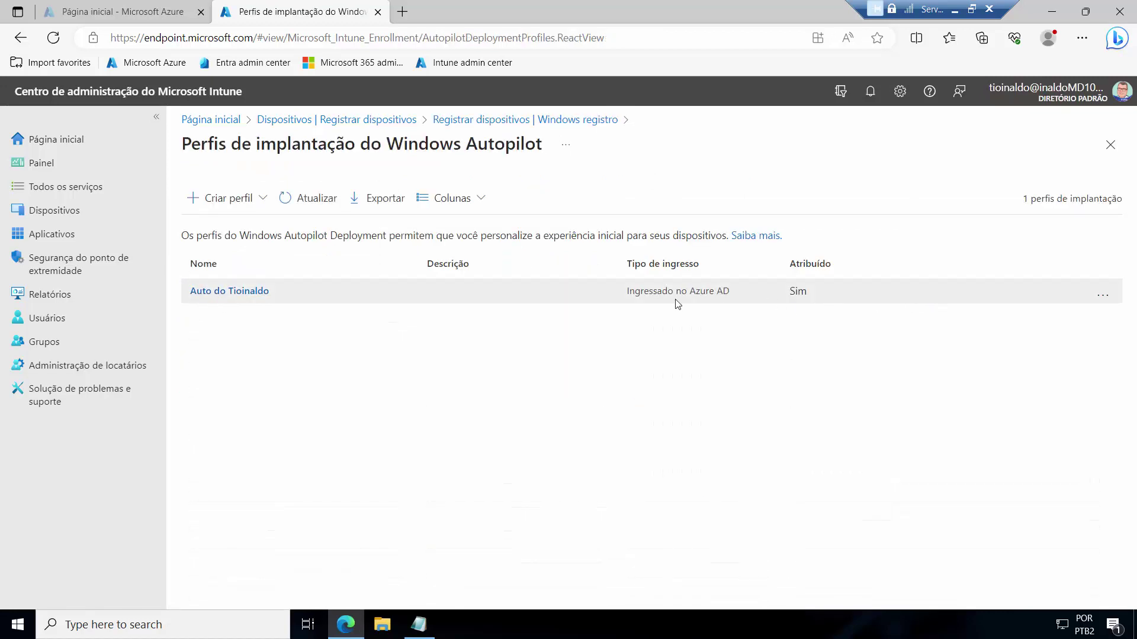
pyautogui.click(1103, 293)
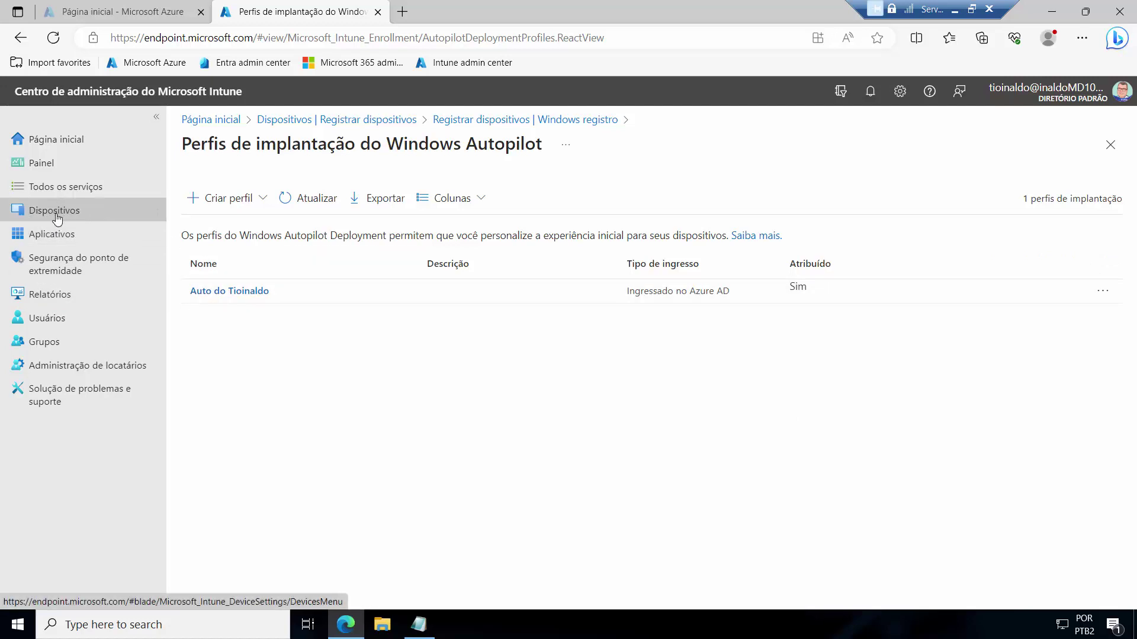
# Step: Verify the imported device appears in Piloto Automatico's members, widening the Nome column
pyautogui.click(46, 344)
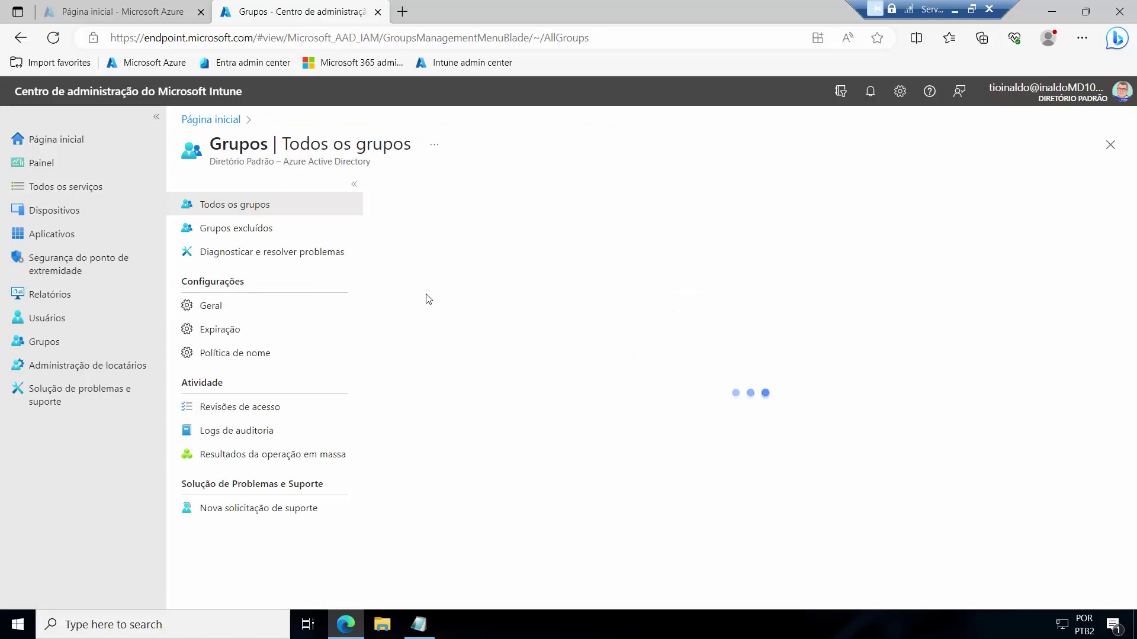
pyautogui.click(491, 379)
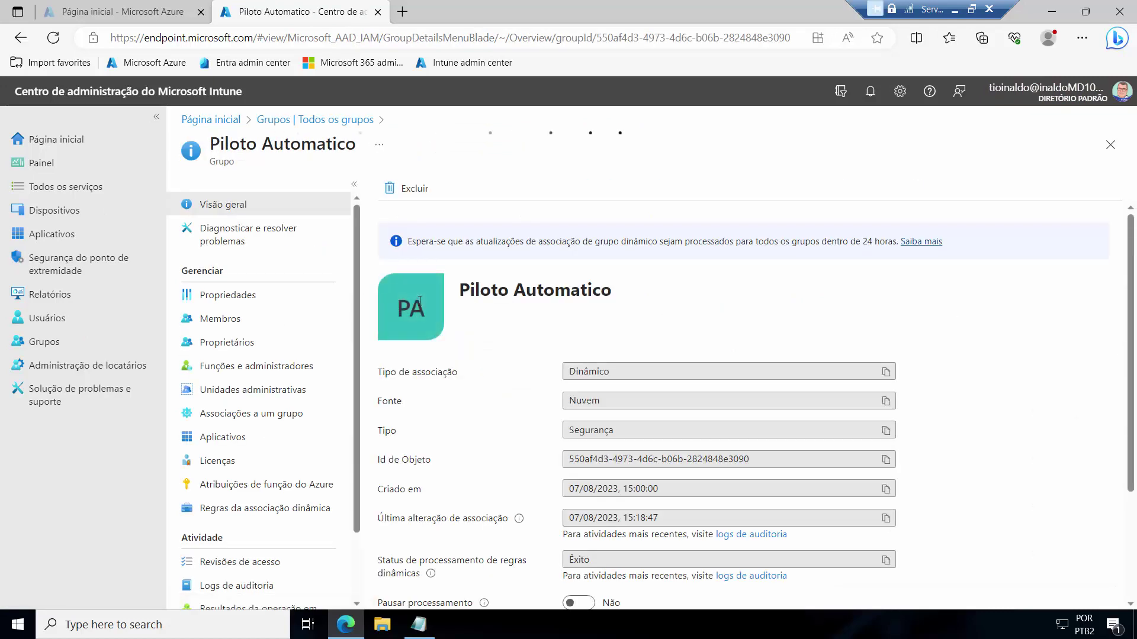
pyautogui.click(220, 318)
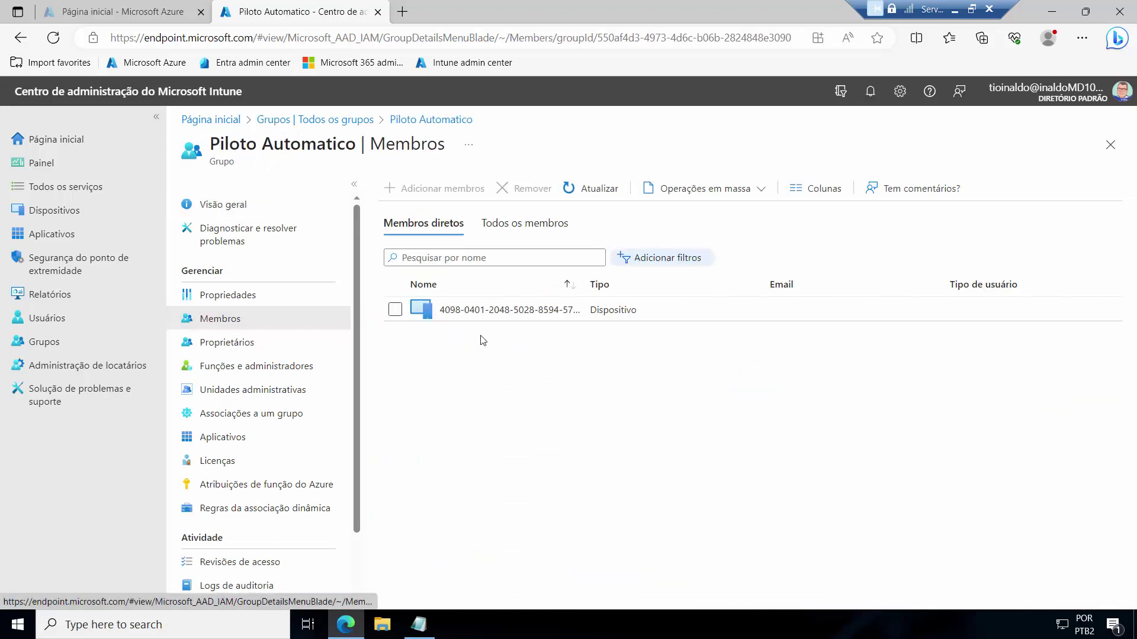
pyautogui.moveTo(600, 283); pyautogui.dragTo(666, 279)
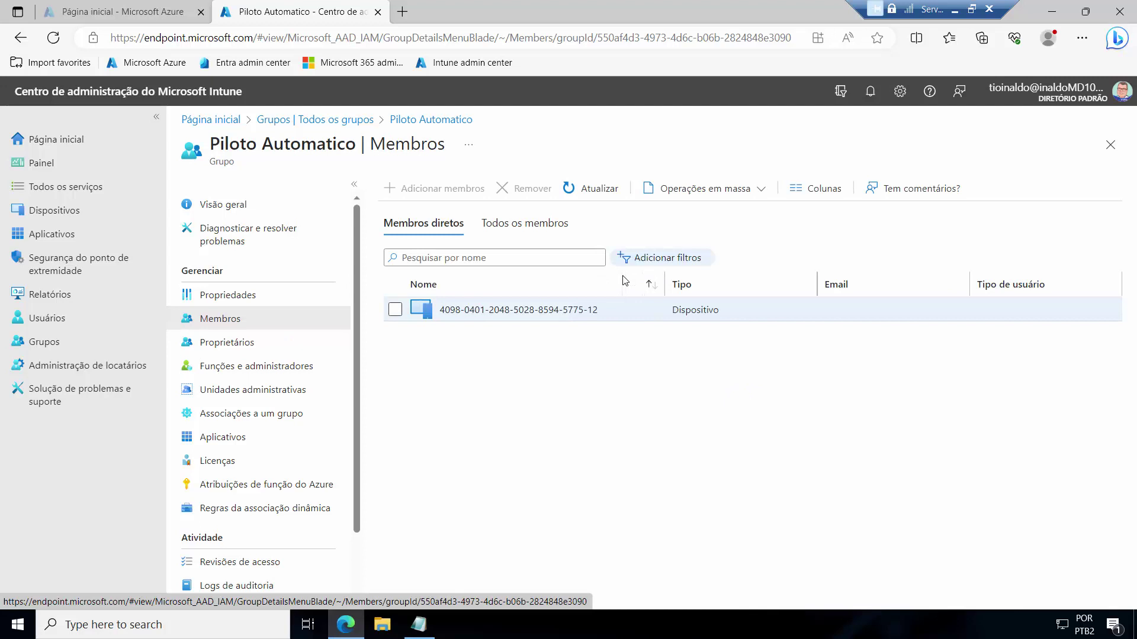
pyautogui.click(55, 211)
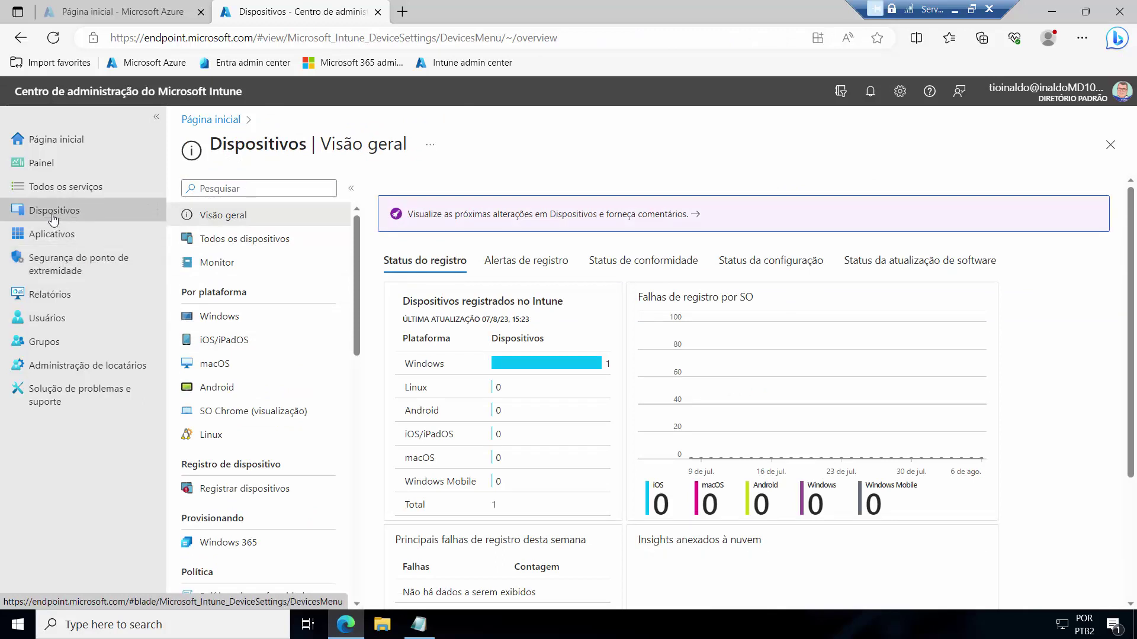
# Step: Open Devices > All devices and refresh the list with Atualizar
pyautogui.click(240, 247)
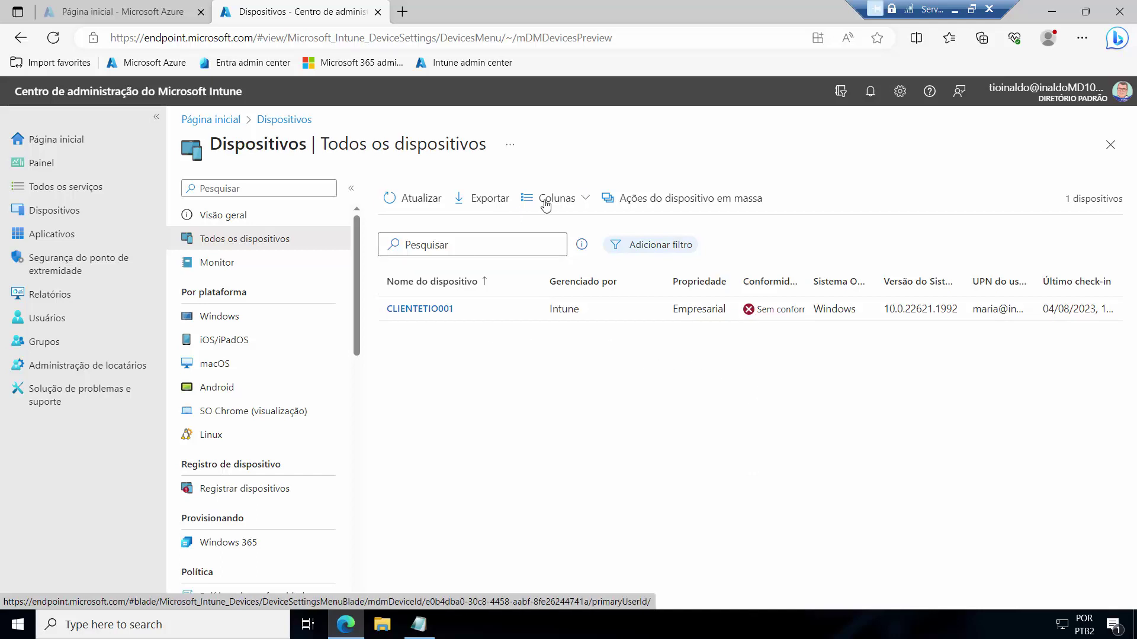
pyautogui.click(421, 199)
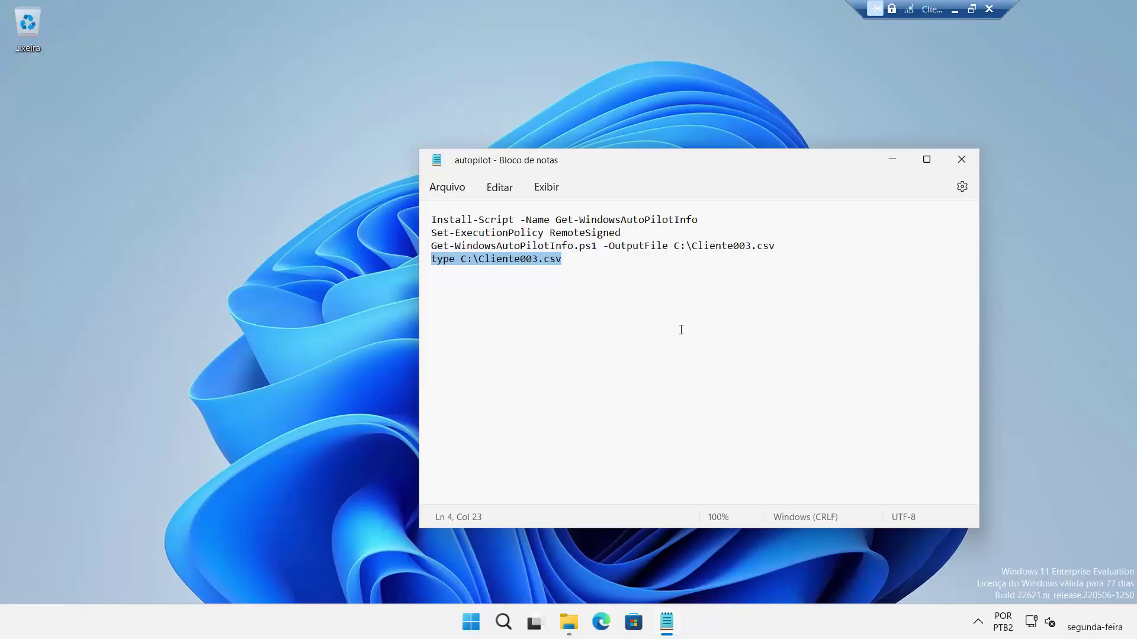
# Step: Close the autopilot Notepad notes and launch Configurações from the Start menu
pyautogui.click(961, 159)
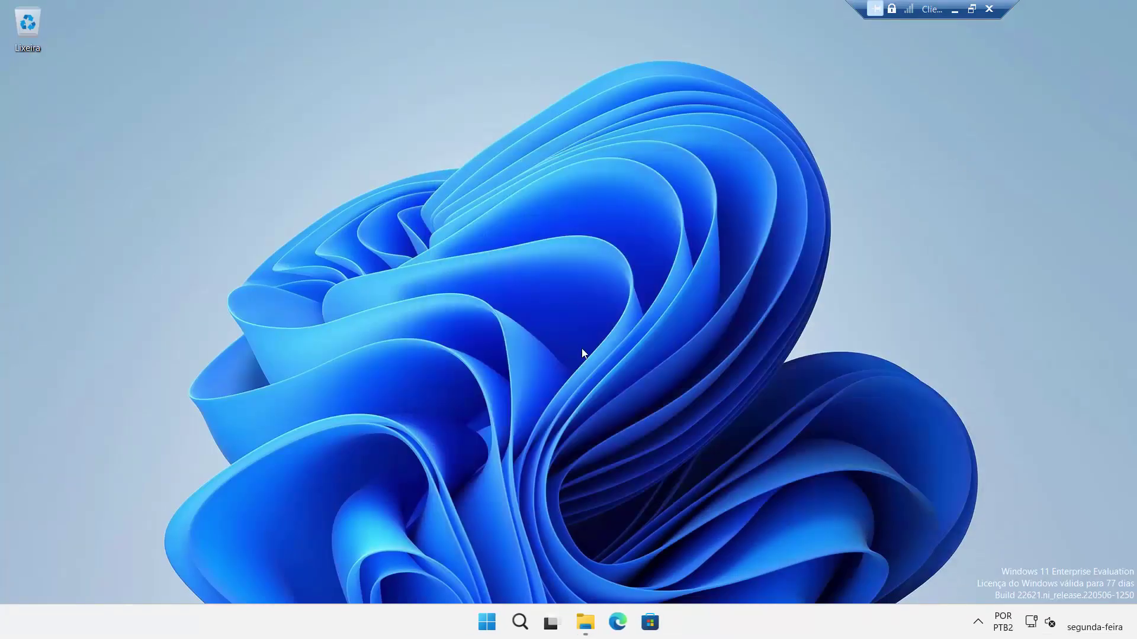
pyautogui.click(487, 624)
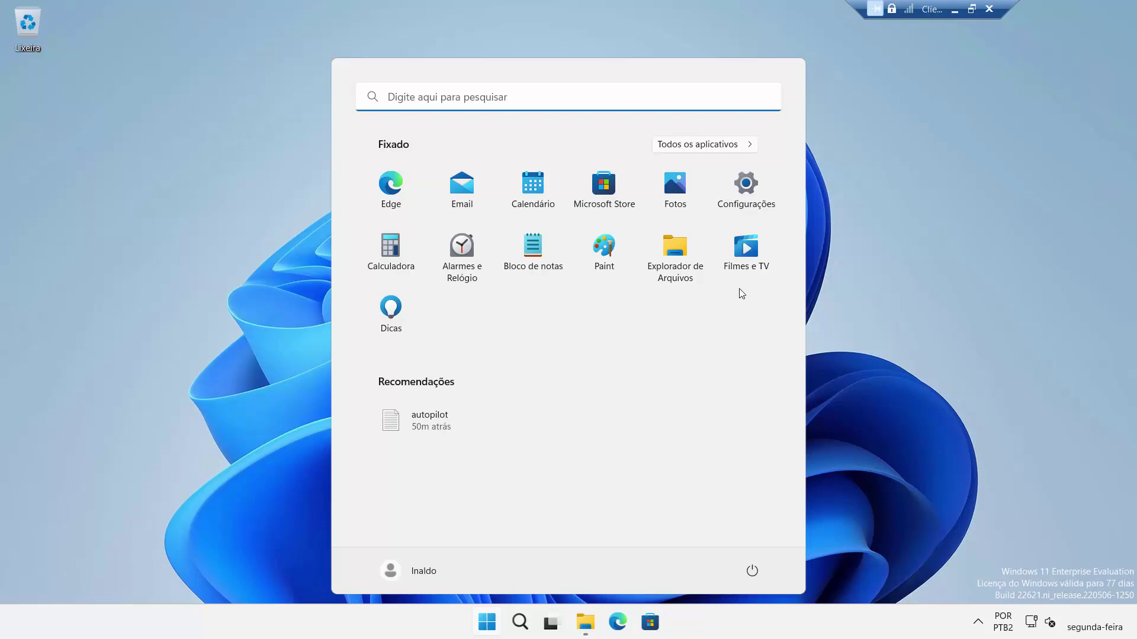
pyautogui.click(749, 191)
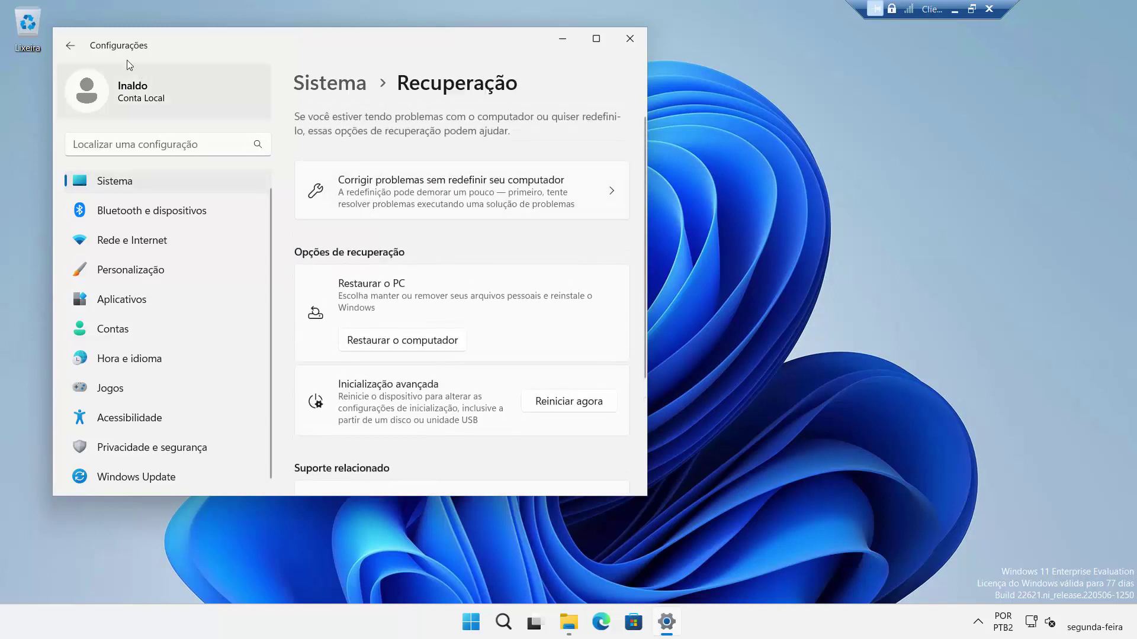
pyautogui.click(74, 44)
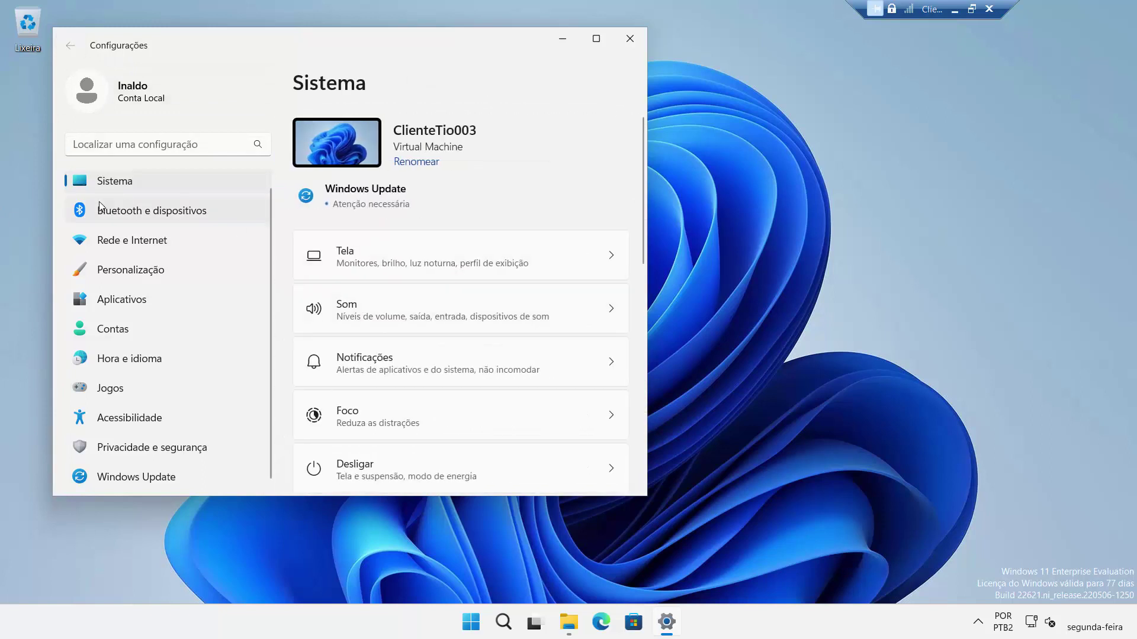
pyautogui.scroll(-3, 514, 312)
pyautogui.scroll(-3, 513, 313)
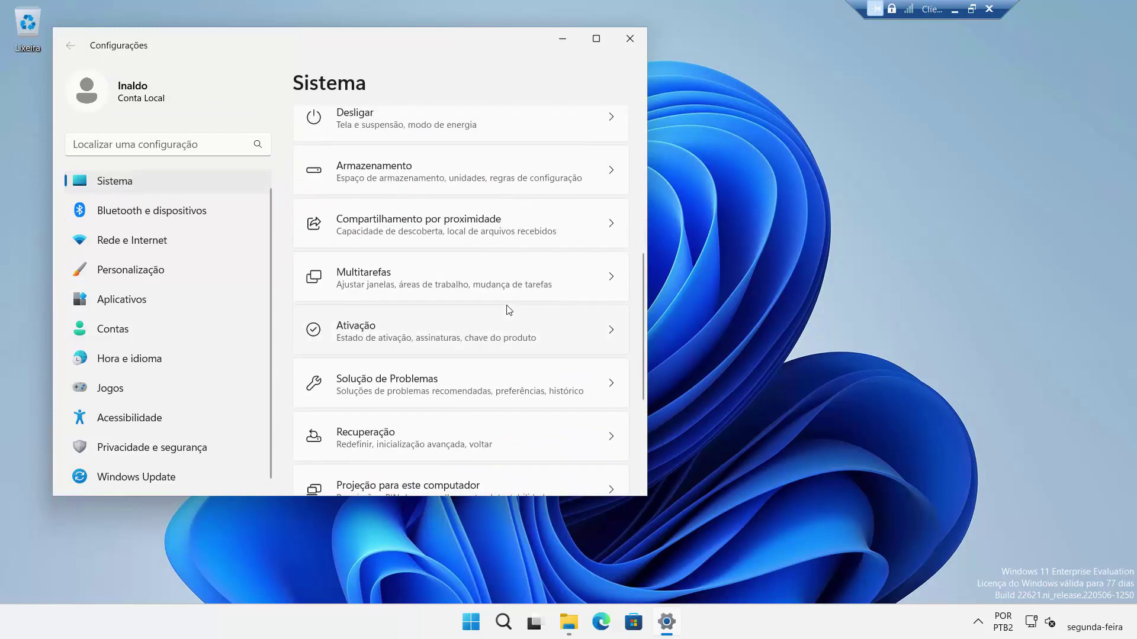
pyautogui.click(413, 432)
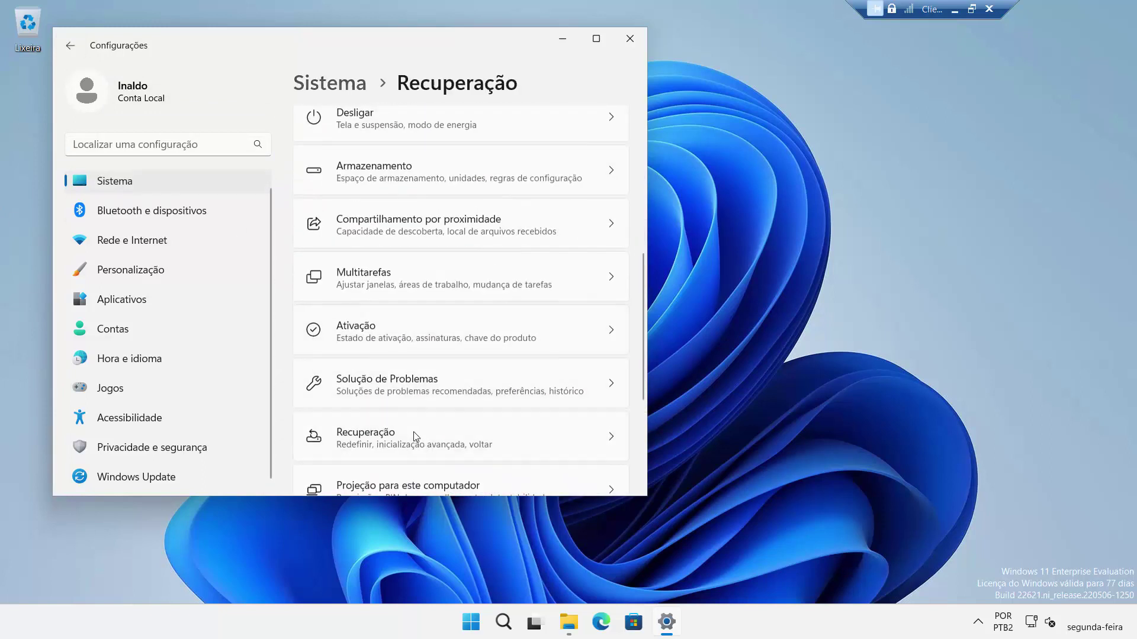
pyautogui.scroll(-1, 562, 307)
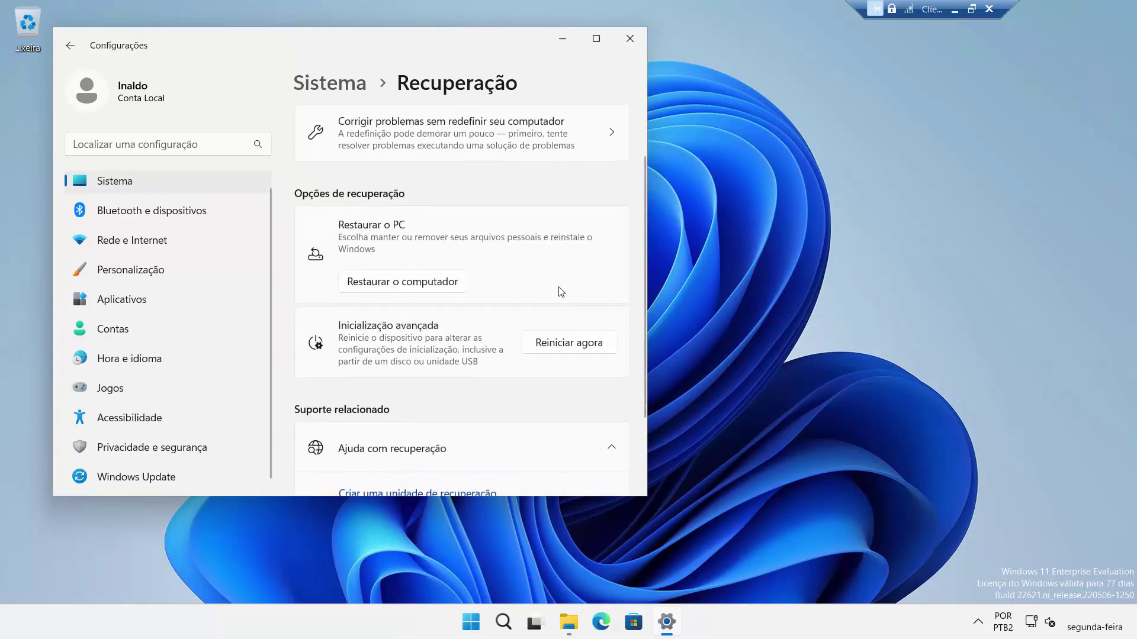
# Step: Reset this PC with Remover tudo and Reinstalação local, then confirm Restaurar
pyautogui.click(396, 283)
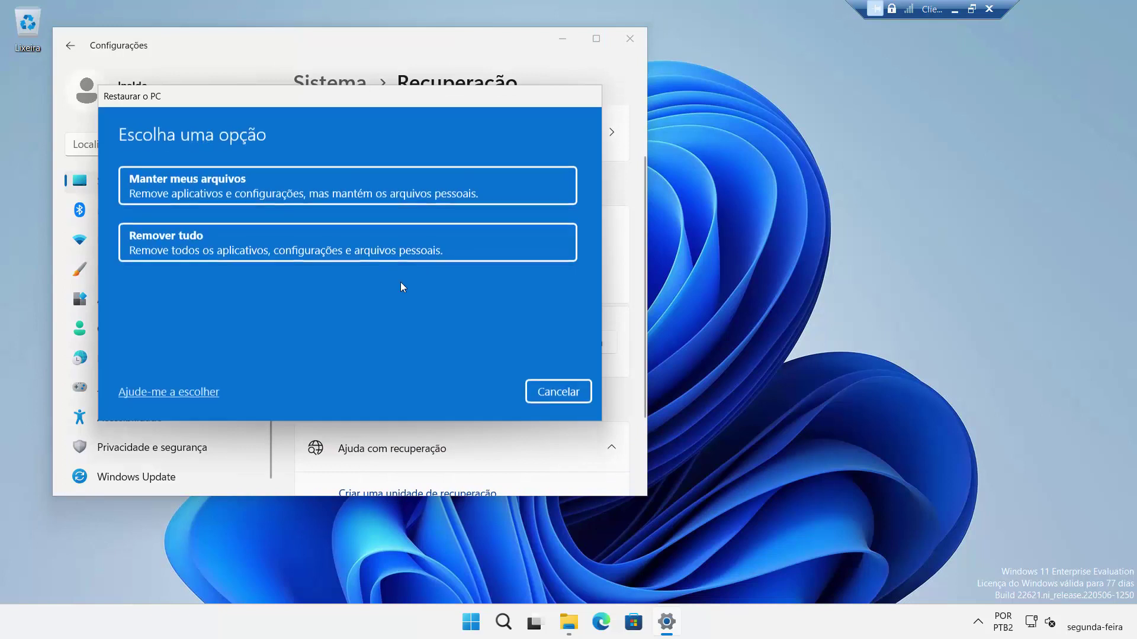
pyautogui.click(332, 245)
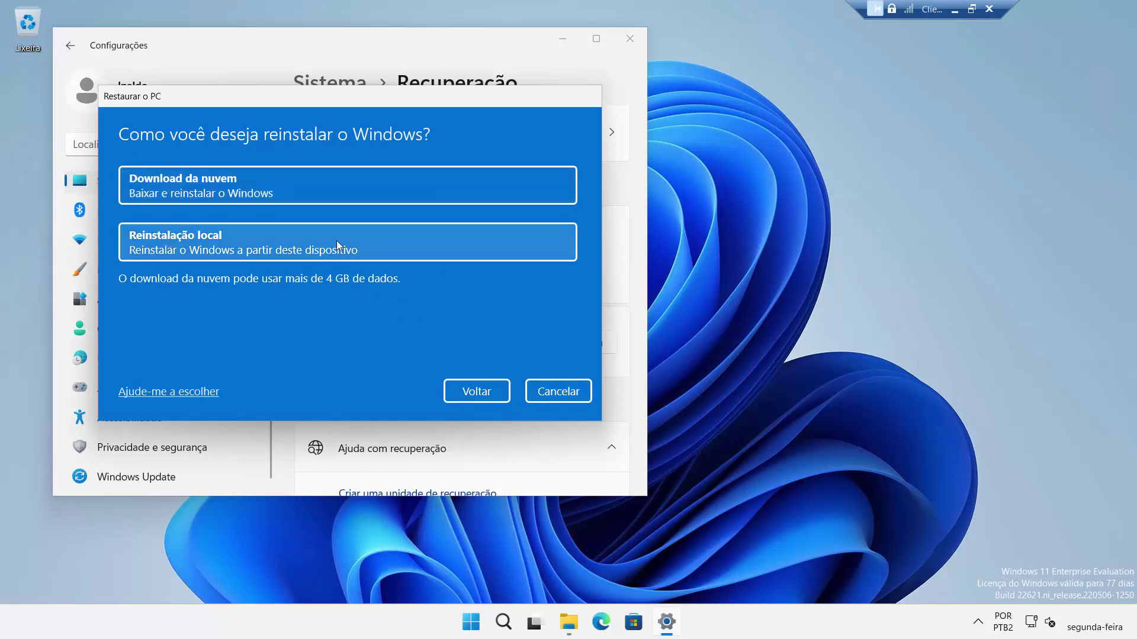
pyautogui.click(290, 245)
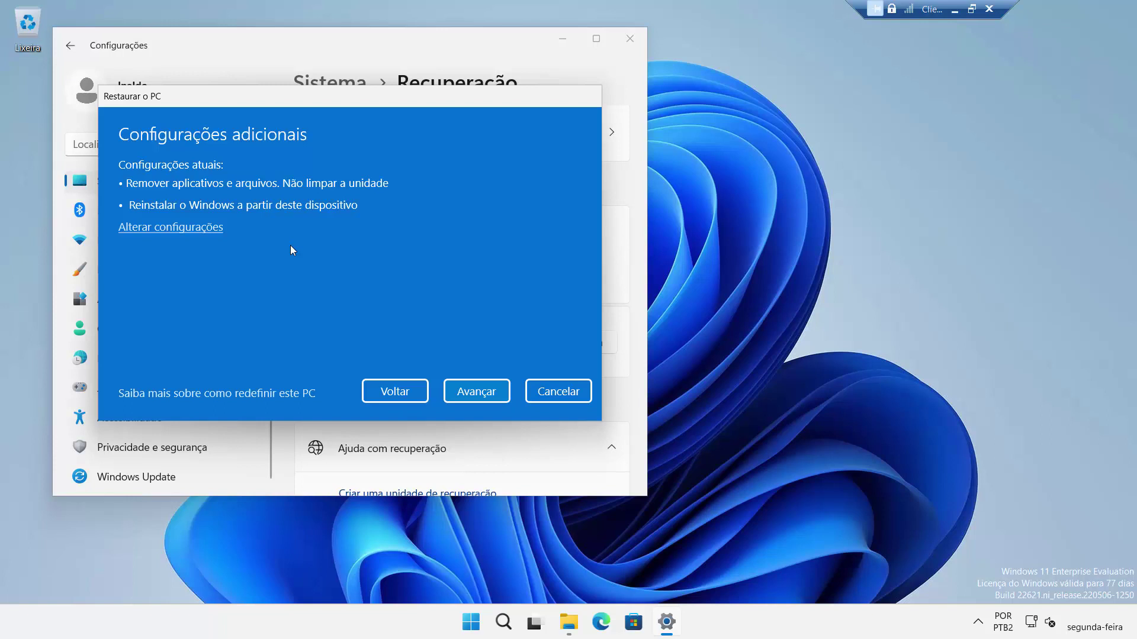
pyautogui.click(476, 392)
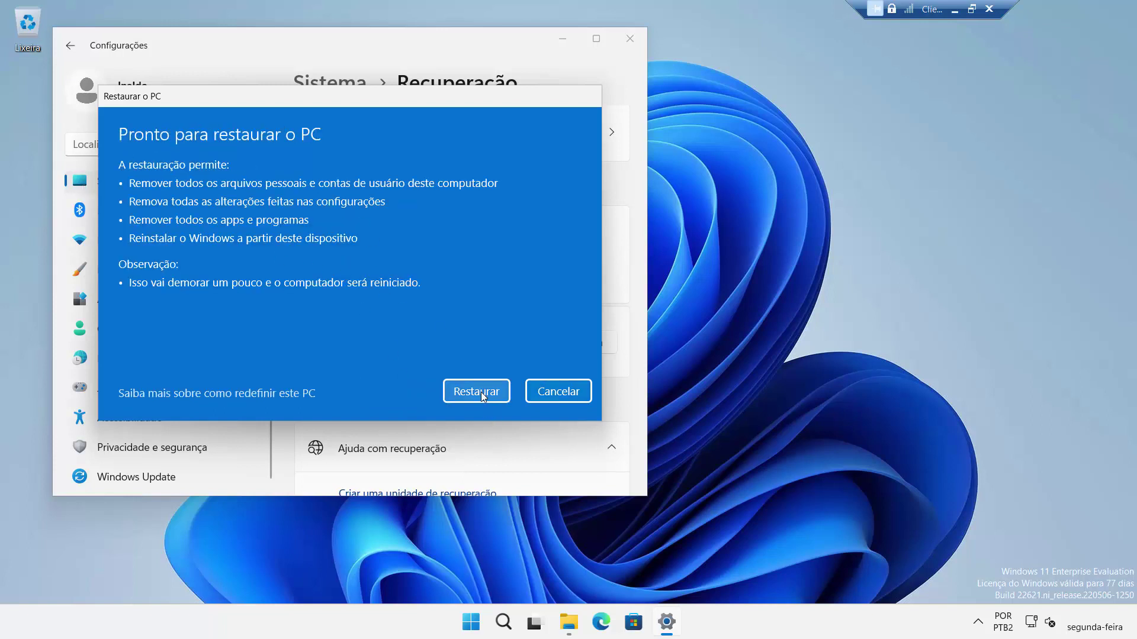
pyautogui.click(481, 392)
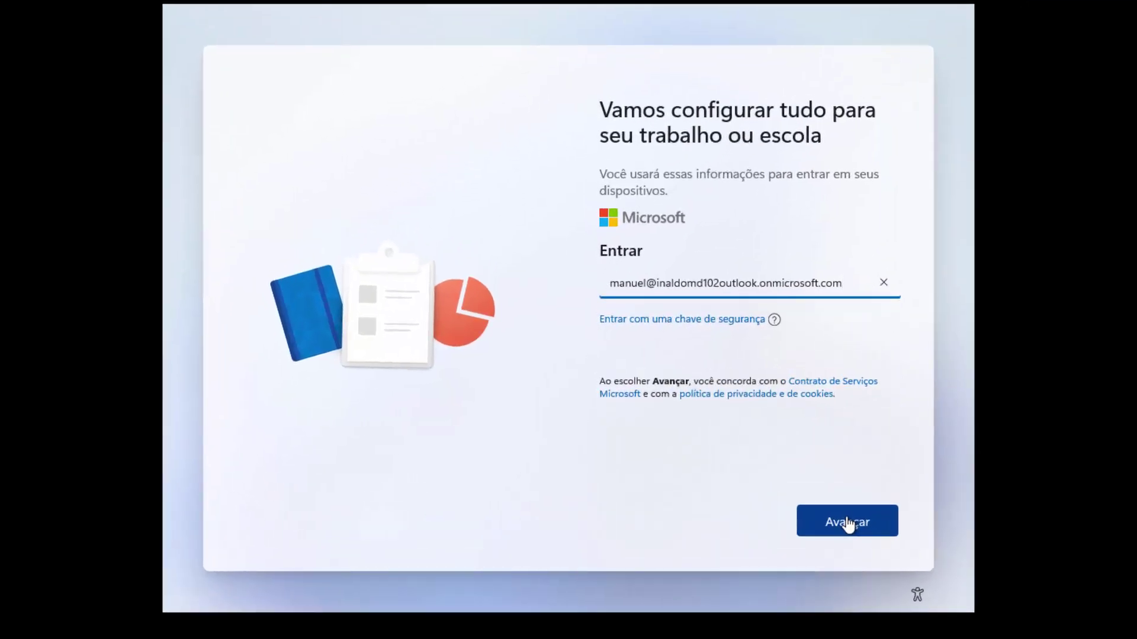
# Step: Sign in with the work account e-mail and password, then continue past Mais informações necessárias
pyautogui.click(848, 523)
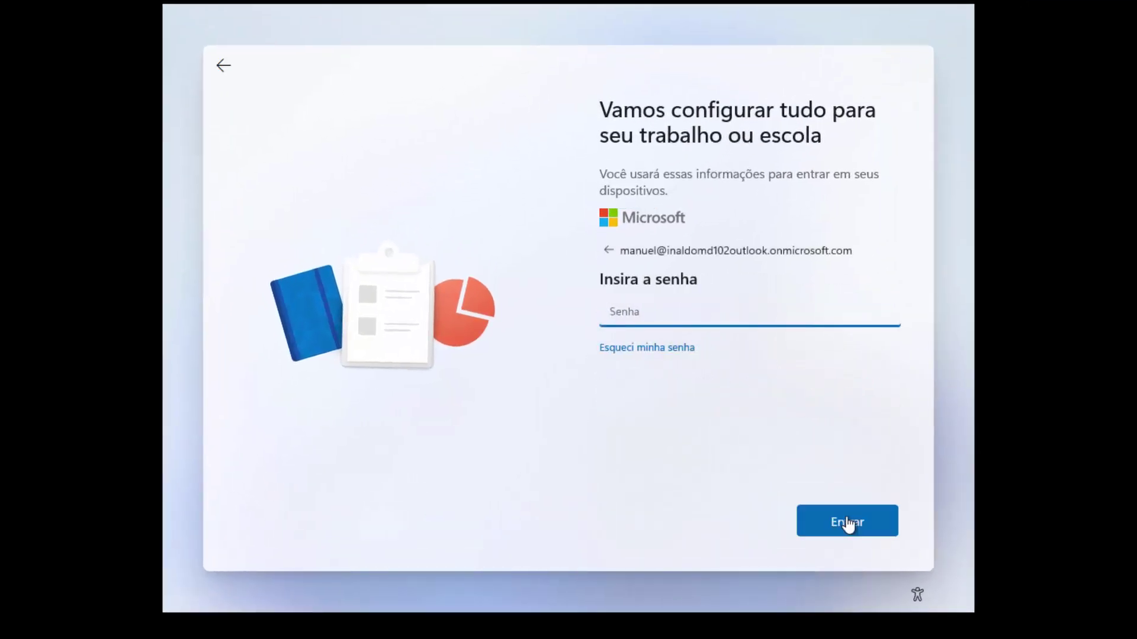
pyautogui.click(848, 523)
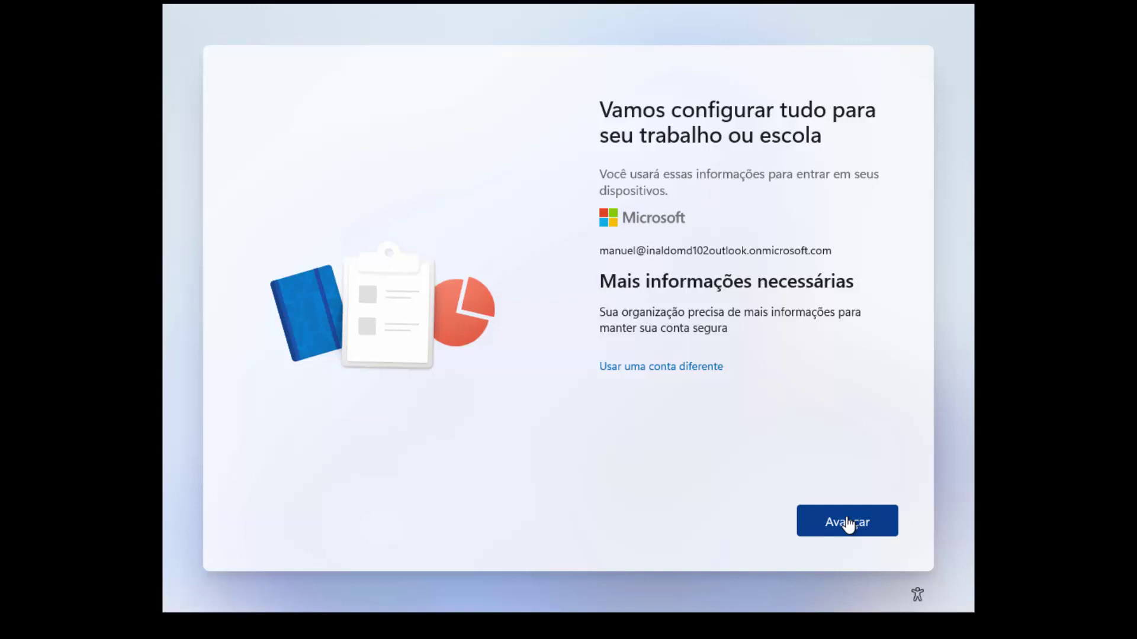
pyautogui.click(848, 523)
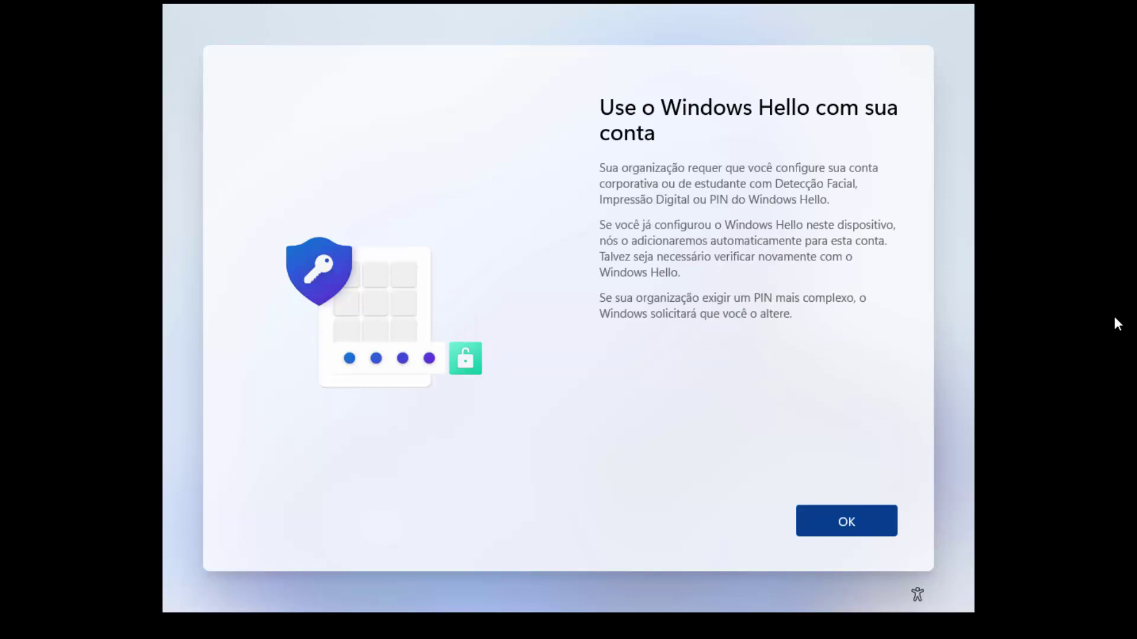
# Step: Create and confirm a Windows Hello PIN, then acknowledge Tudo pronto to reach the desktop
pyautogui.click(854, 538)
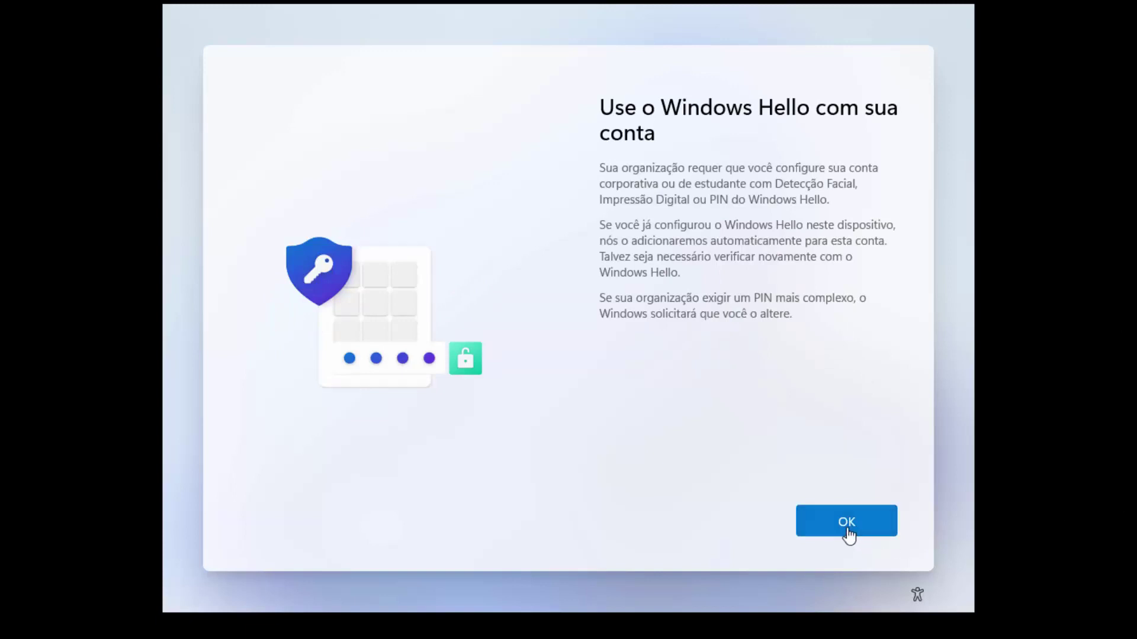
pyautogui.write('123456')
pyautogui.press('Tab')
pyautogui.write('123456')
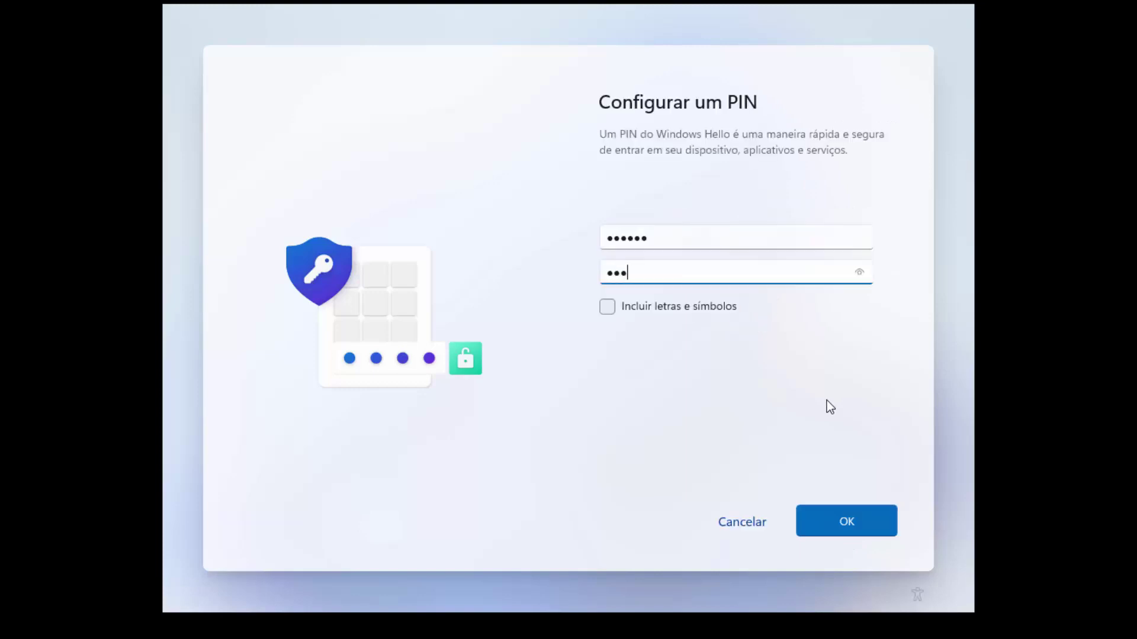
pyautogui.click(854, 532)
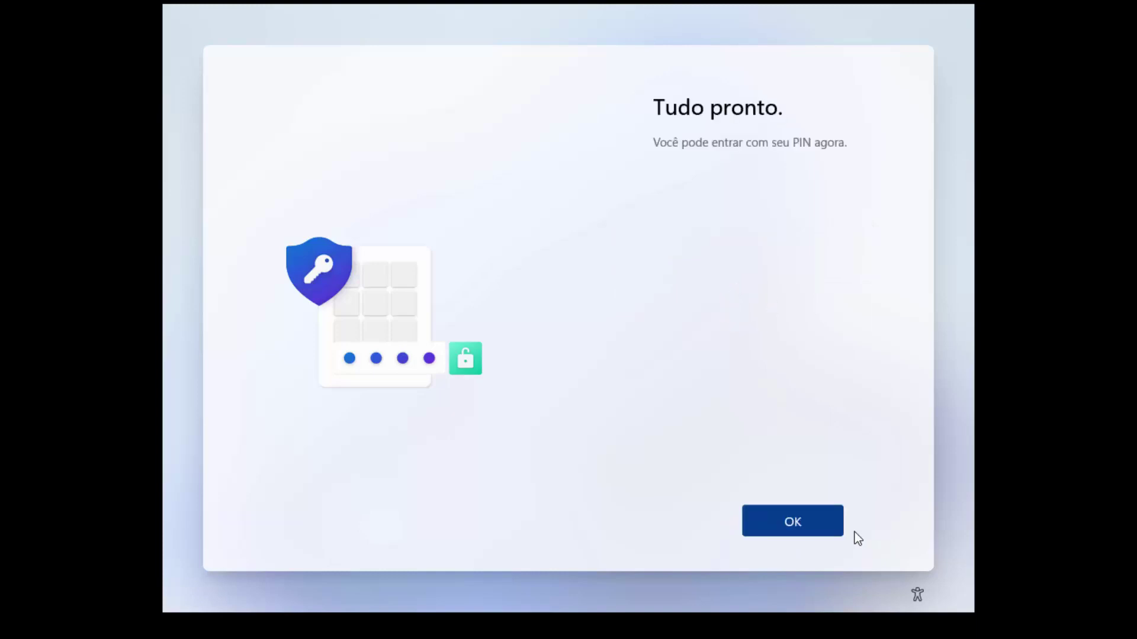
pyautogui.click(802, 536)
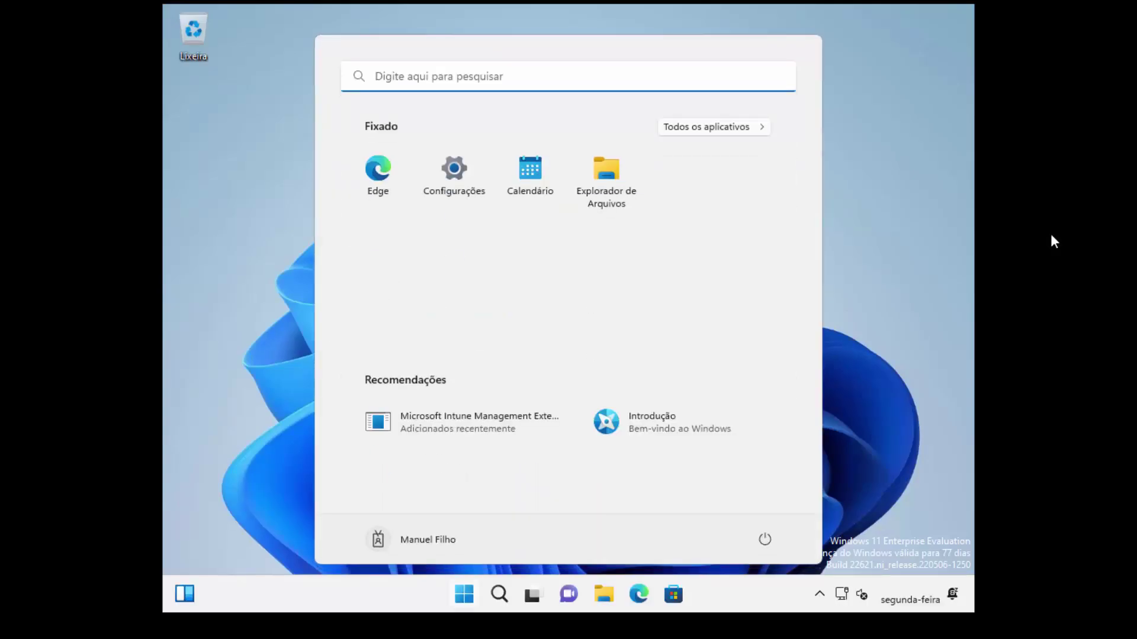
# Step: In Configurações, view Aplicativos > Aplicativos instalados, then go to the Contas page
pyautogui.click(453, 172)
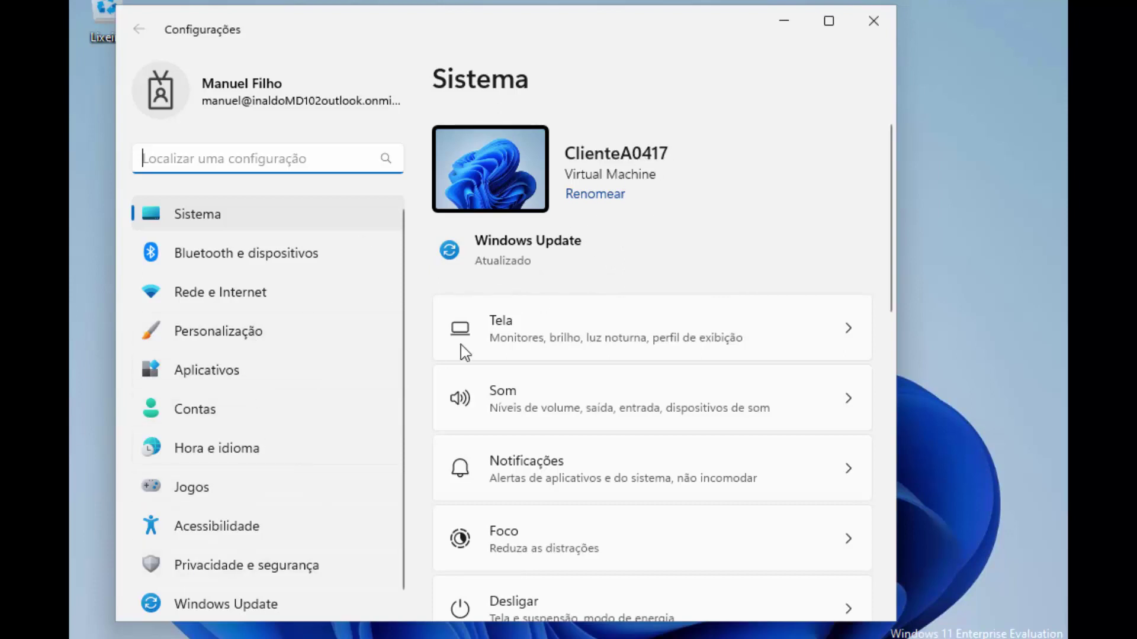
pyautogui.scroll(-1, 298, 407)
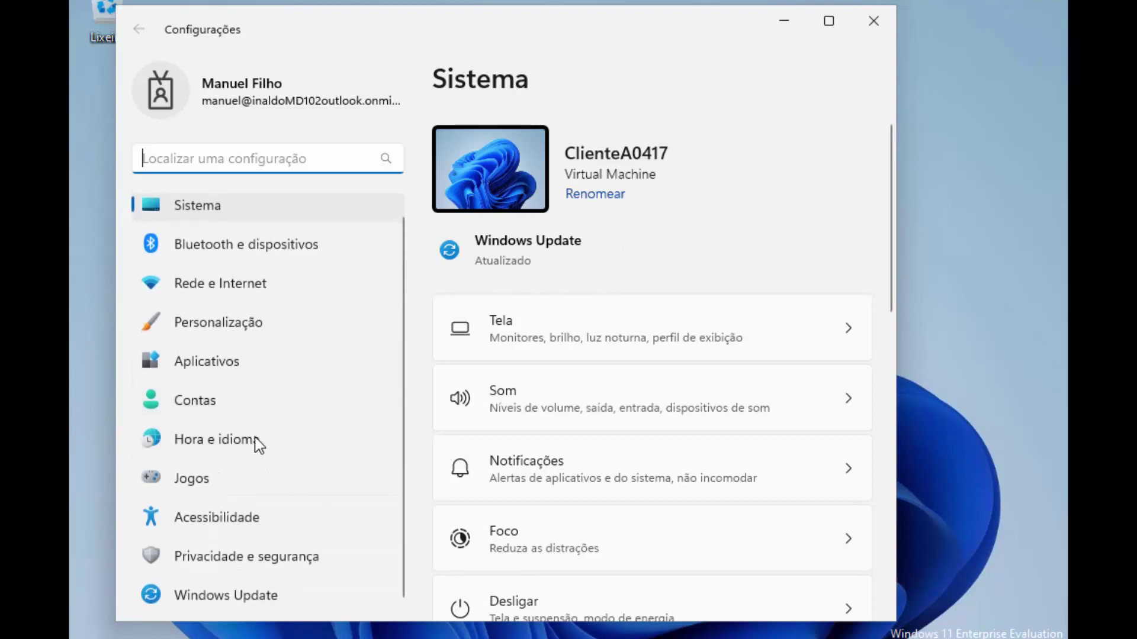
pyautogui.click(208, 364)
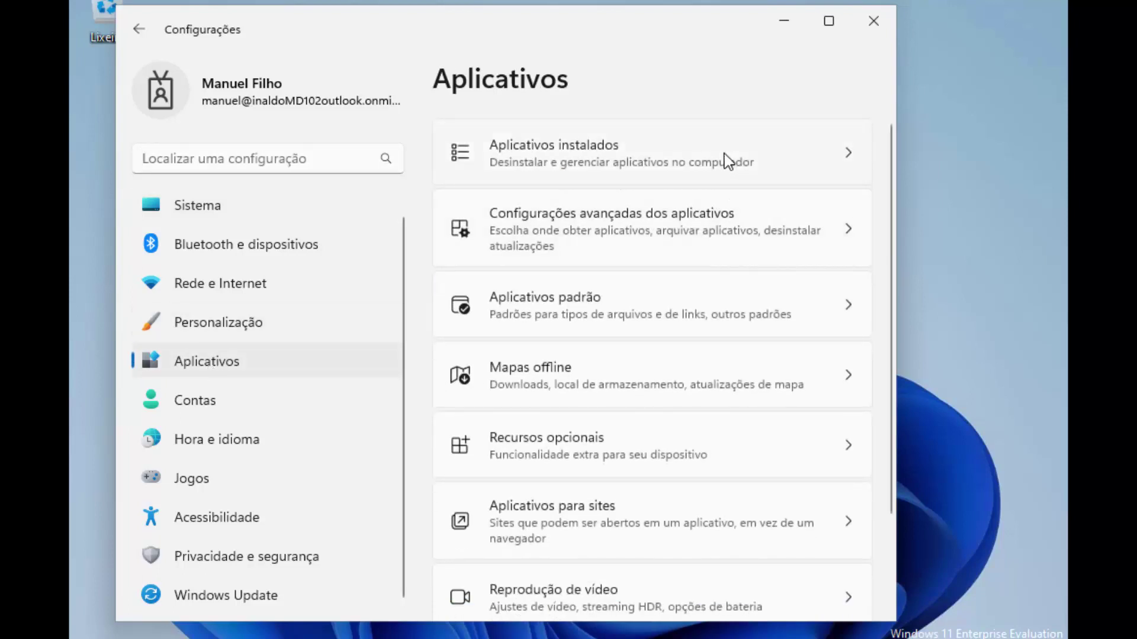
pyautogui.click(593, 146)
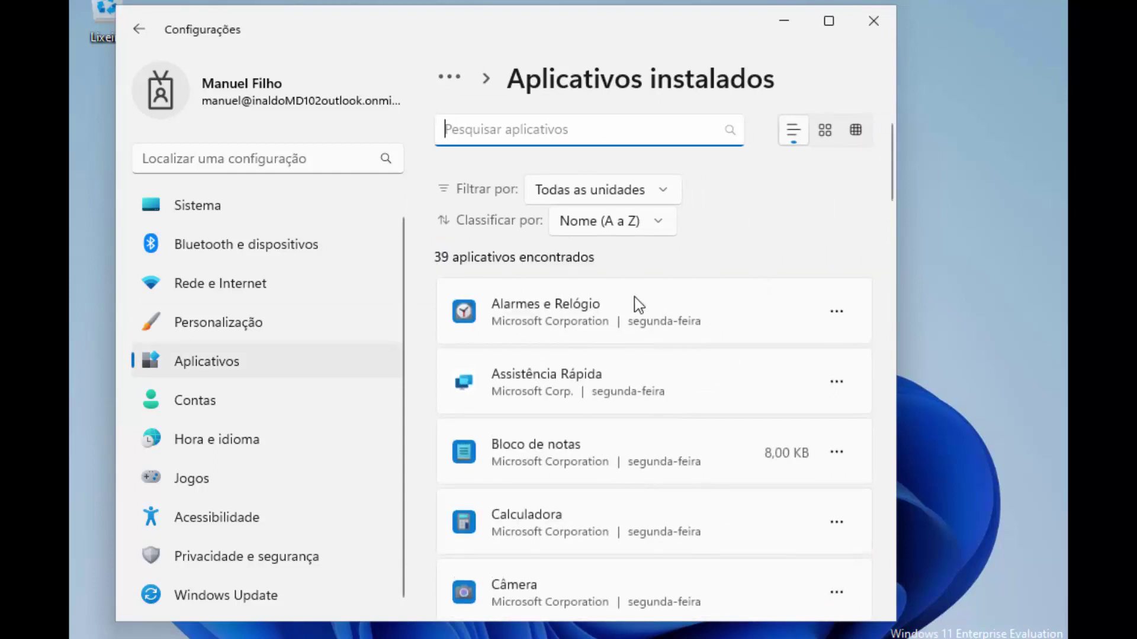
pyautogui.click(220, 403)
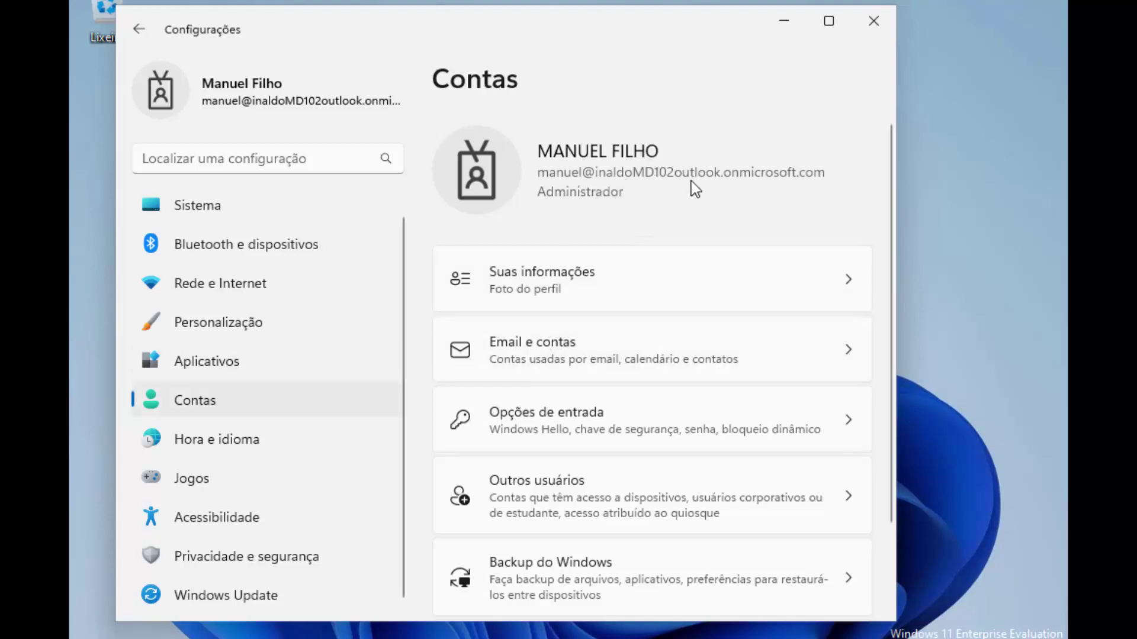
# Step: Under Acessar trabalho ou escola, open the work account's Informações and run Sincronizar
pyautogui.scroll(-2, 687, 182)
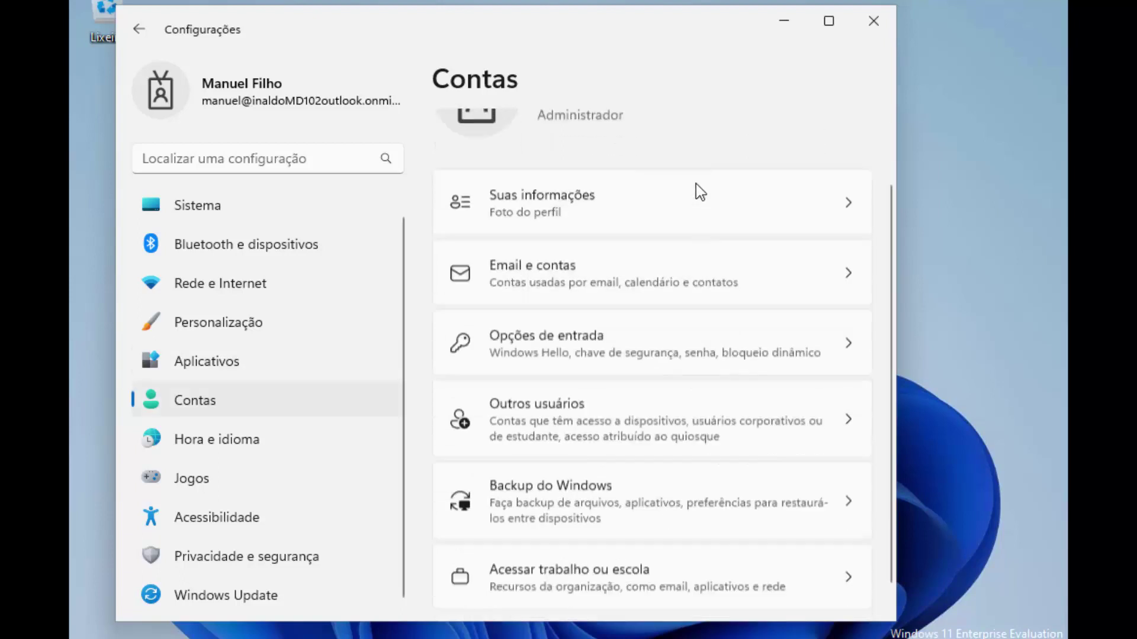
pyautogui.click(576, 551)
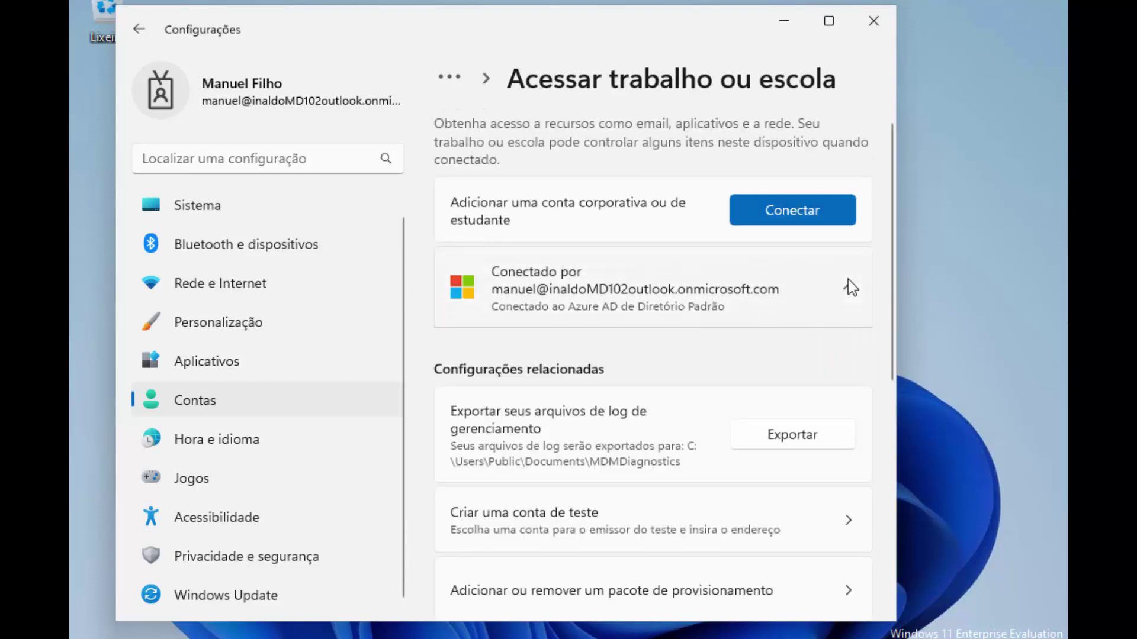
pyautogui.click(849, 287)
pyautogui.click(772, 363)
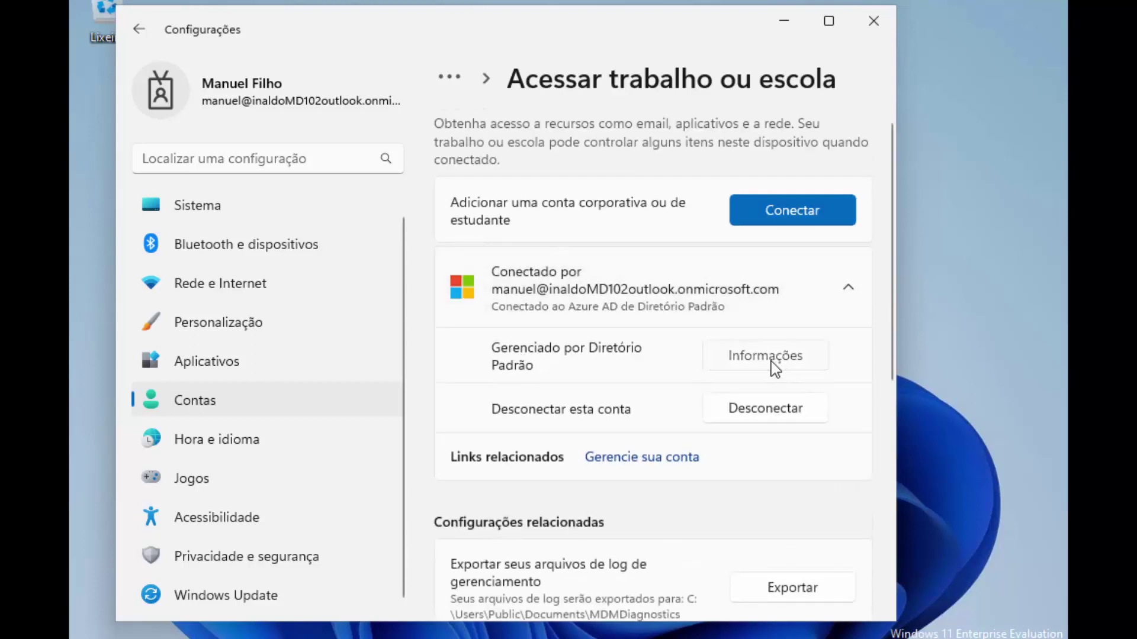
pyautogui.scroll(-5, 659, 337)
pyautogui.scroll(-3, 662, 329)
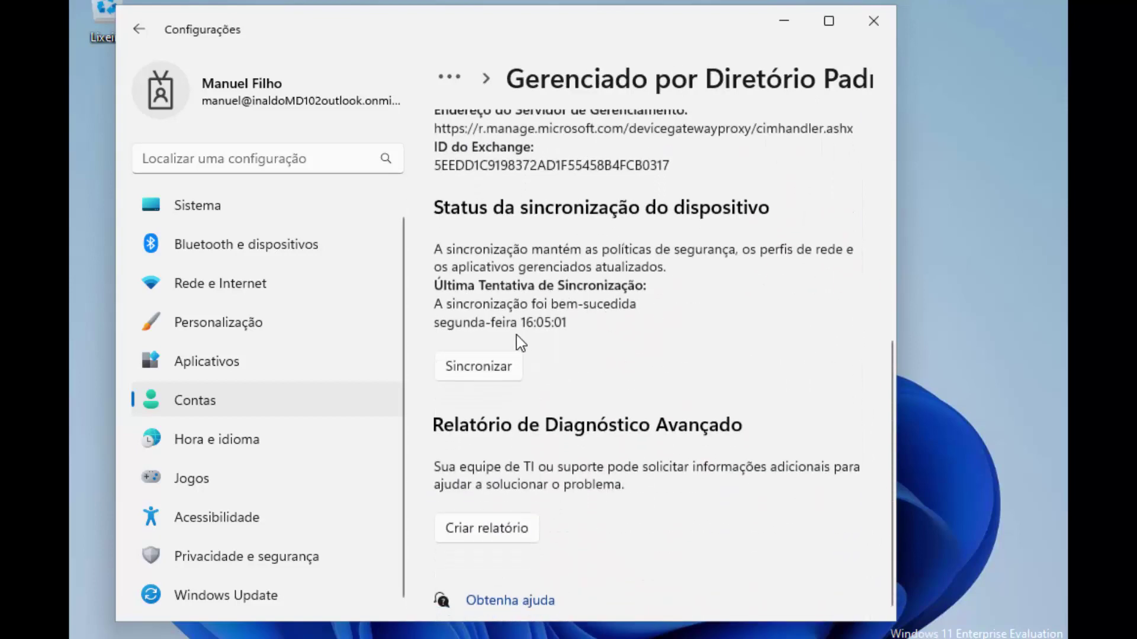
pyautogui.click(470, 367)
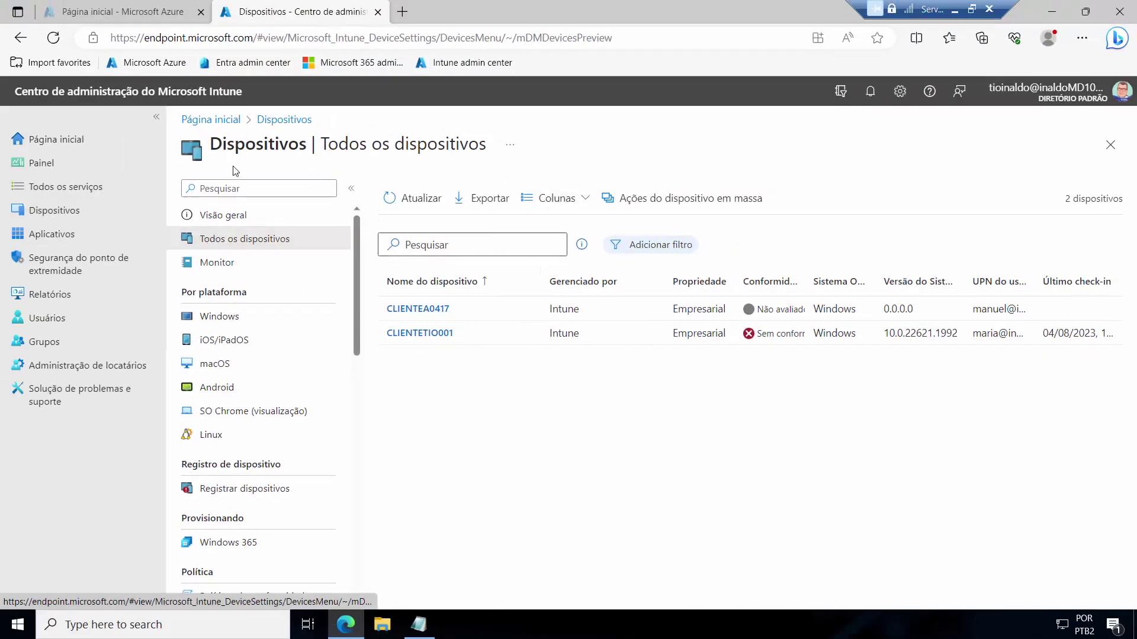
# Step: Open CLIENTEA0417 from the Todos os dispositivos list to see its overview
pyautogui.click(423, 310)
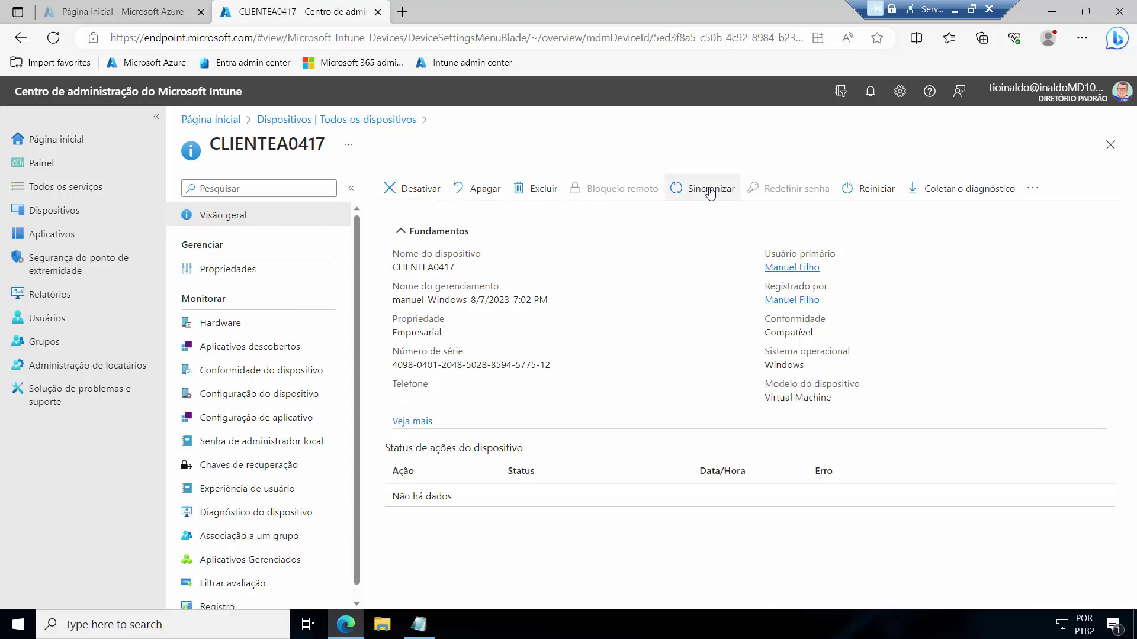
# Step: Run Sincronizar on CLIENTEA0417 and confirm with Sim
pyautogui.click(691, 189)
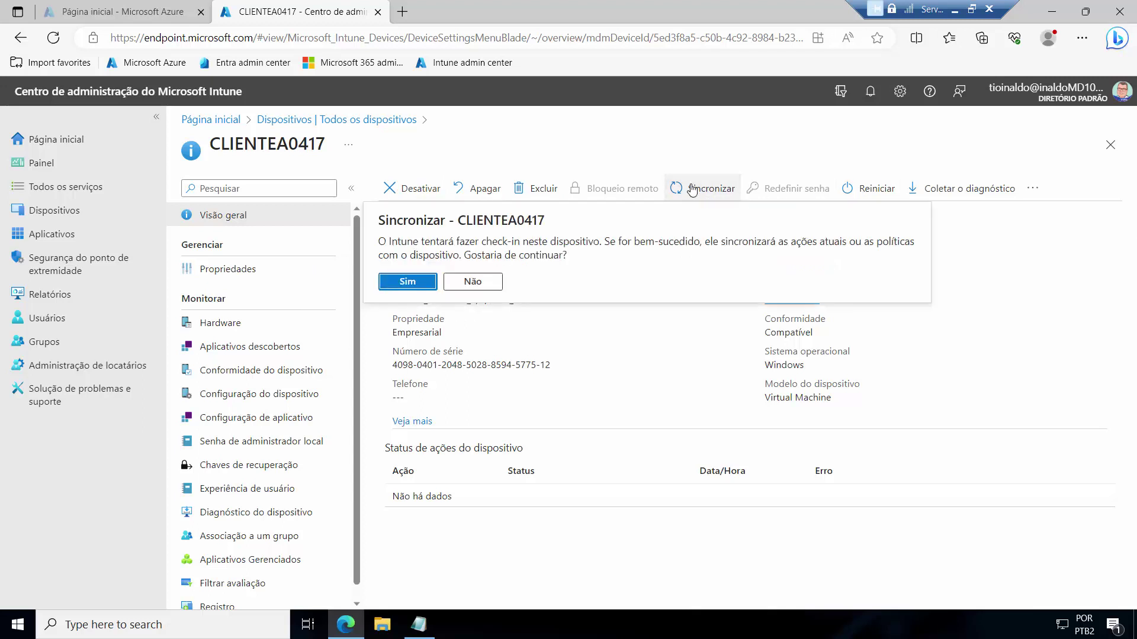
pyautogui.click(405, 283)
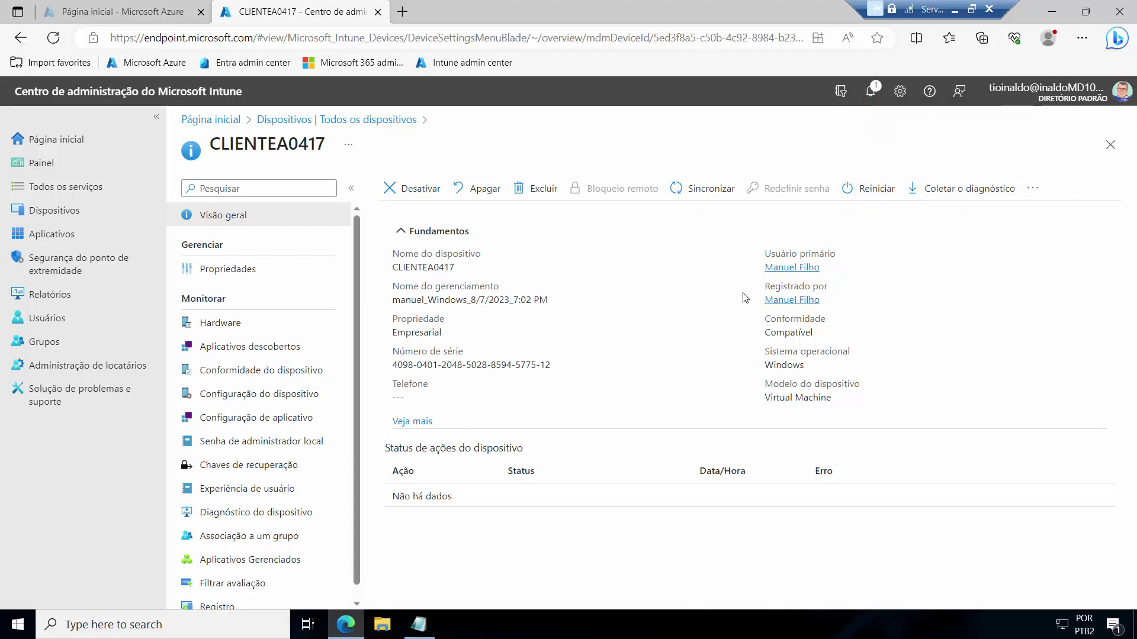
pyautogui.moveTo(400, 267)
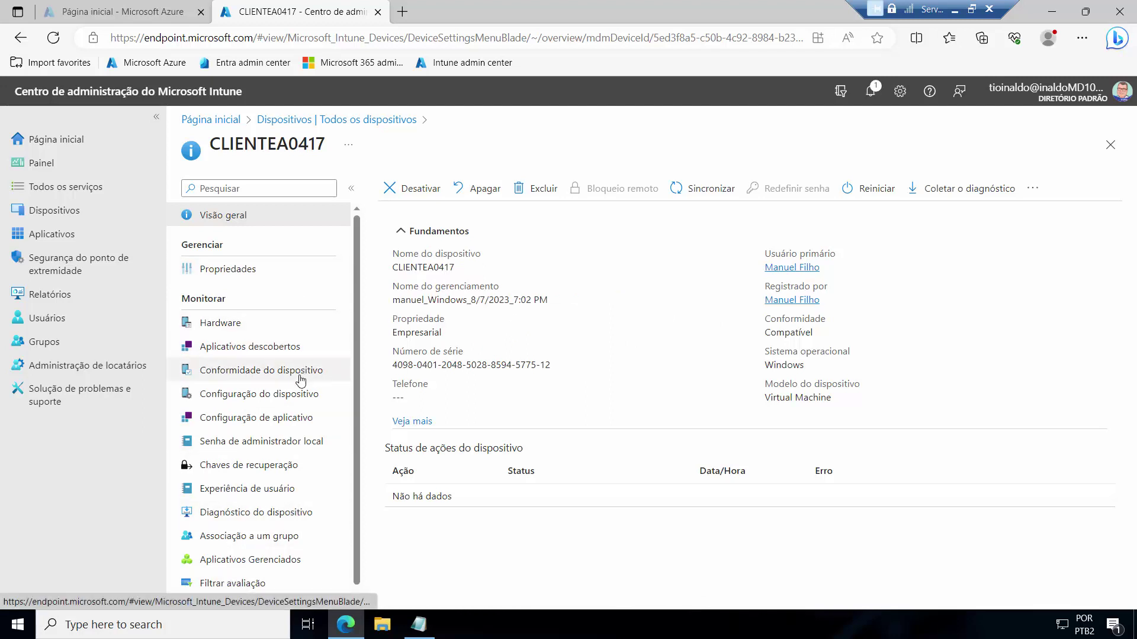
# Step: Check CLIENTEA0417's Associação a um grupo for Piloto Automatico, then return to Todos os dispositivos
pyautogui.click(267, 538)
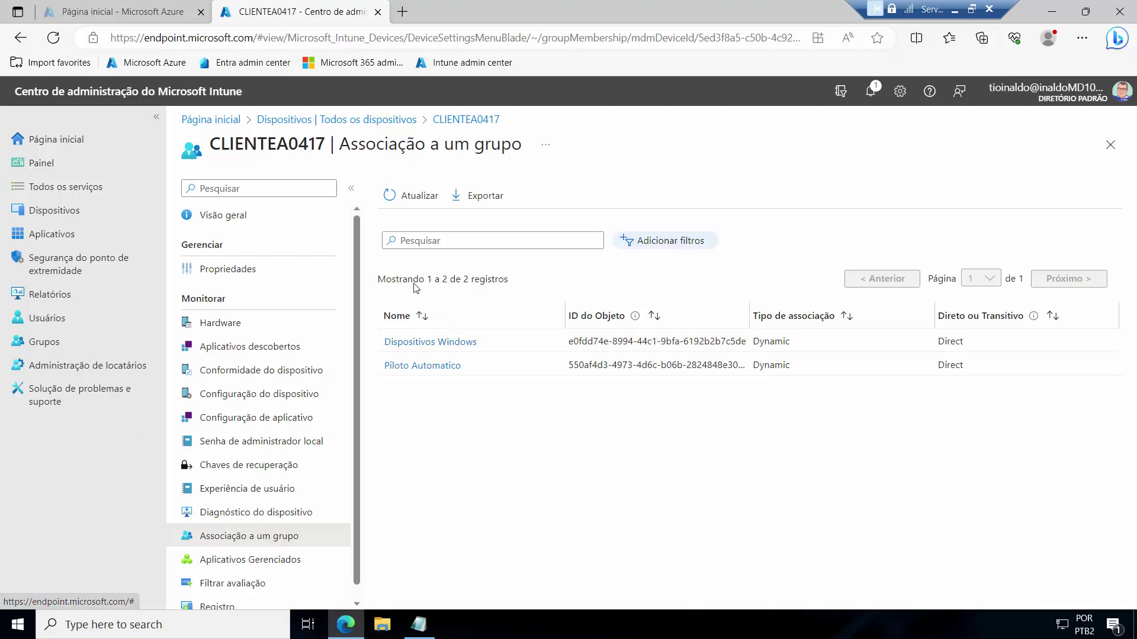
pyautogui.click(304, 123)
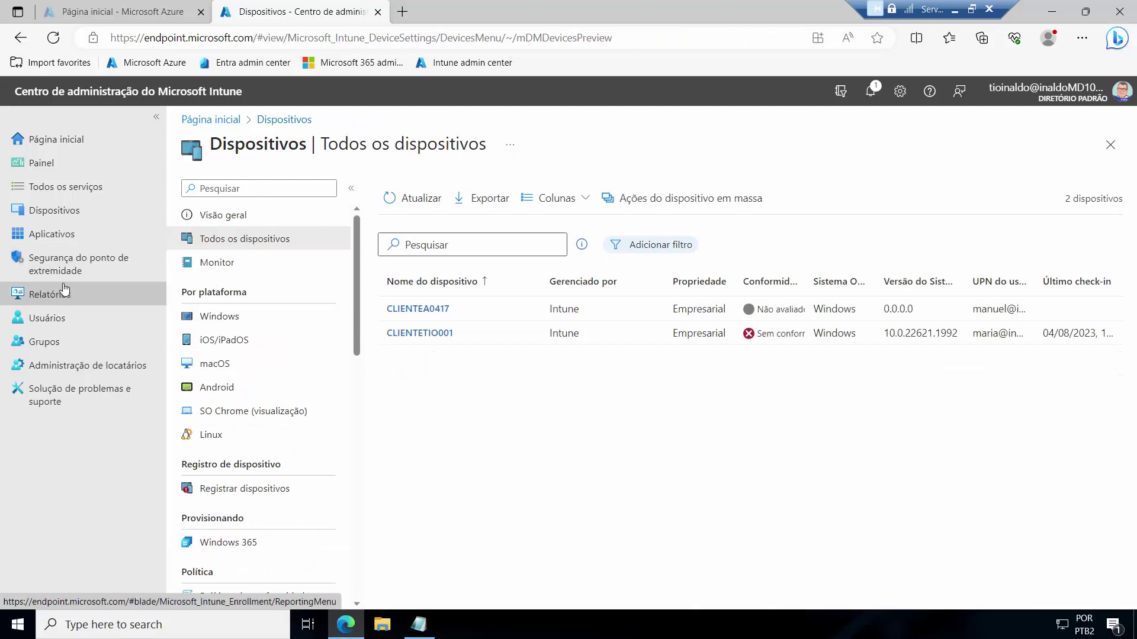